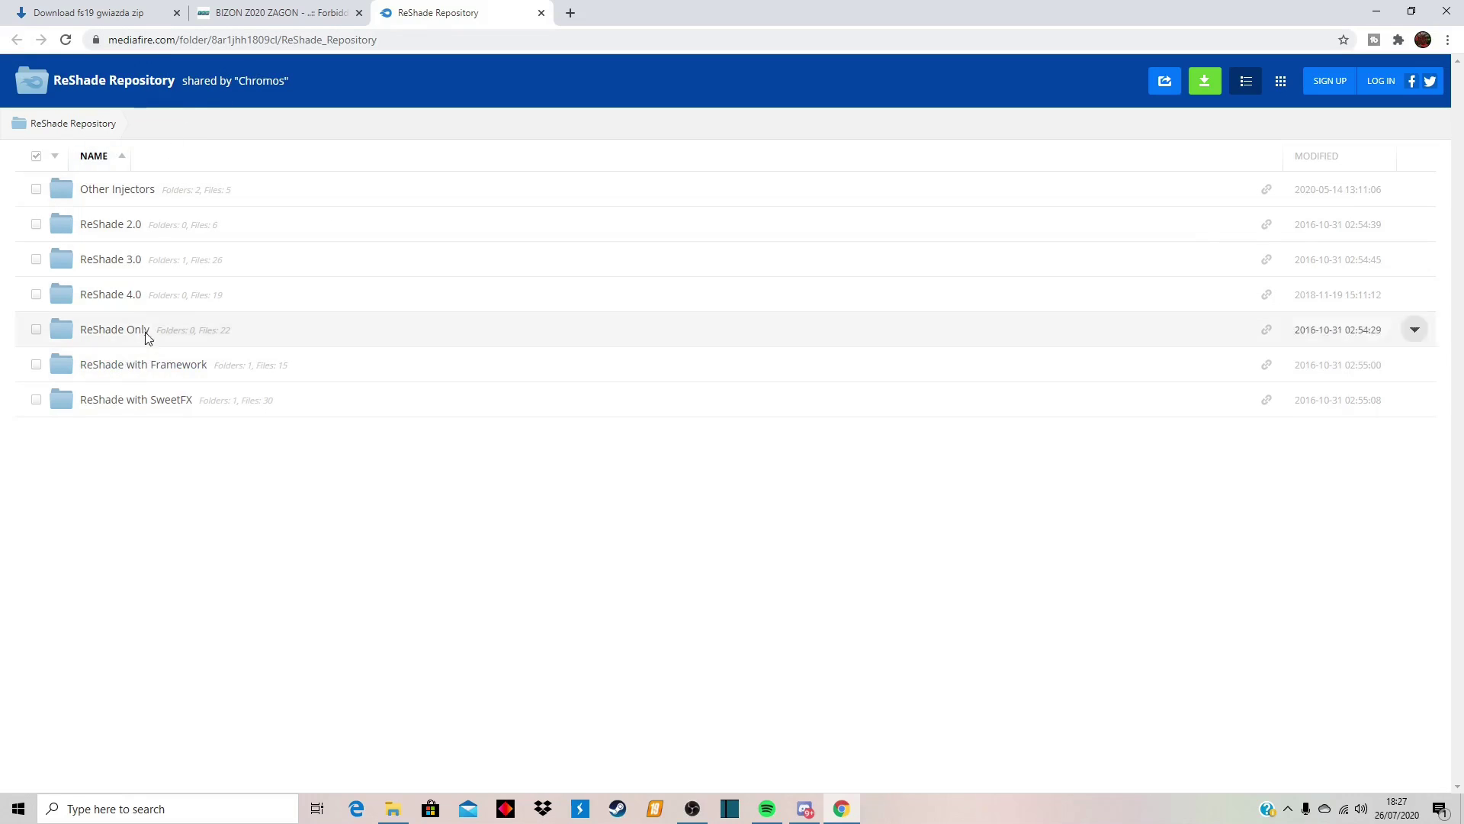
Download ReShade_Setup_3.0.8.exe from MediaFire's ReShade 3.0 folder and return to the folder listing.
click(128, 266)
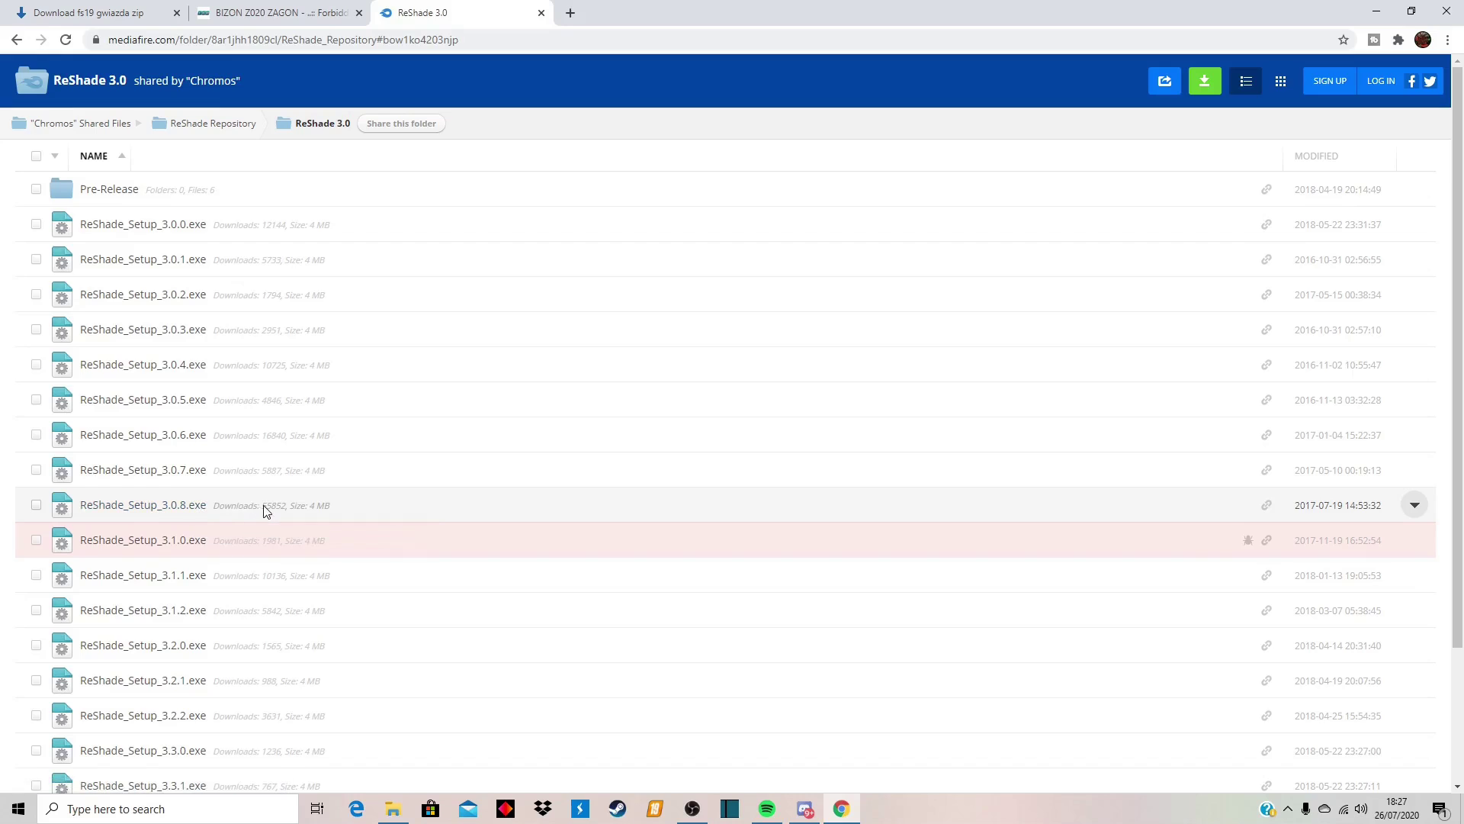
click(195, 509)
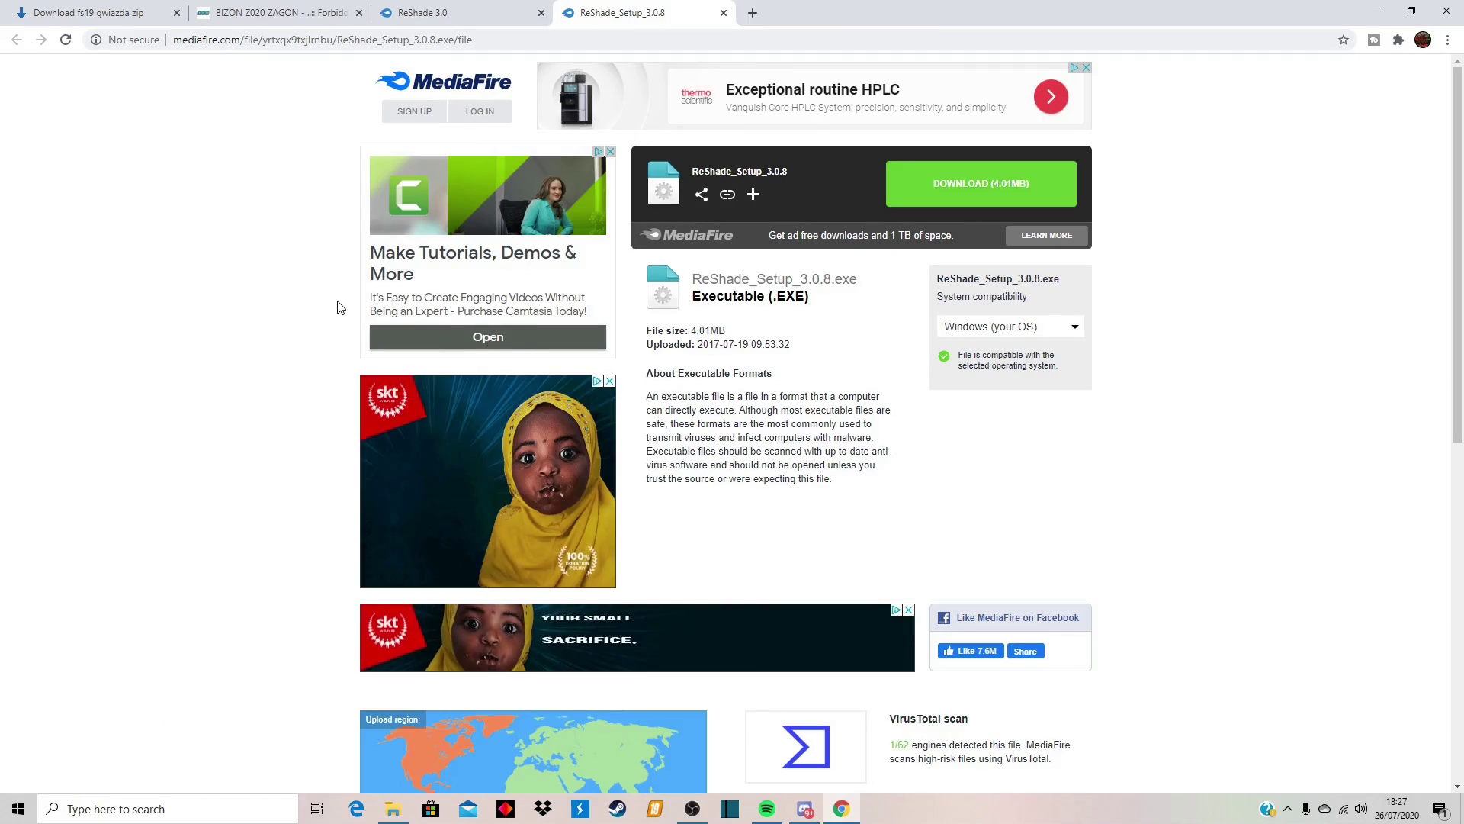
click(1014, 183)
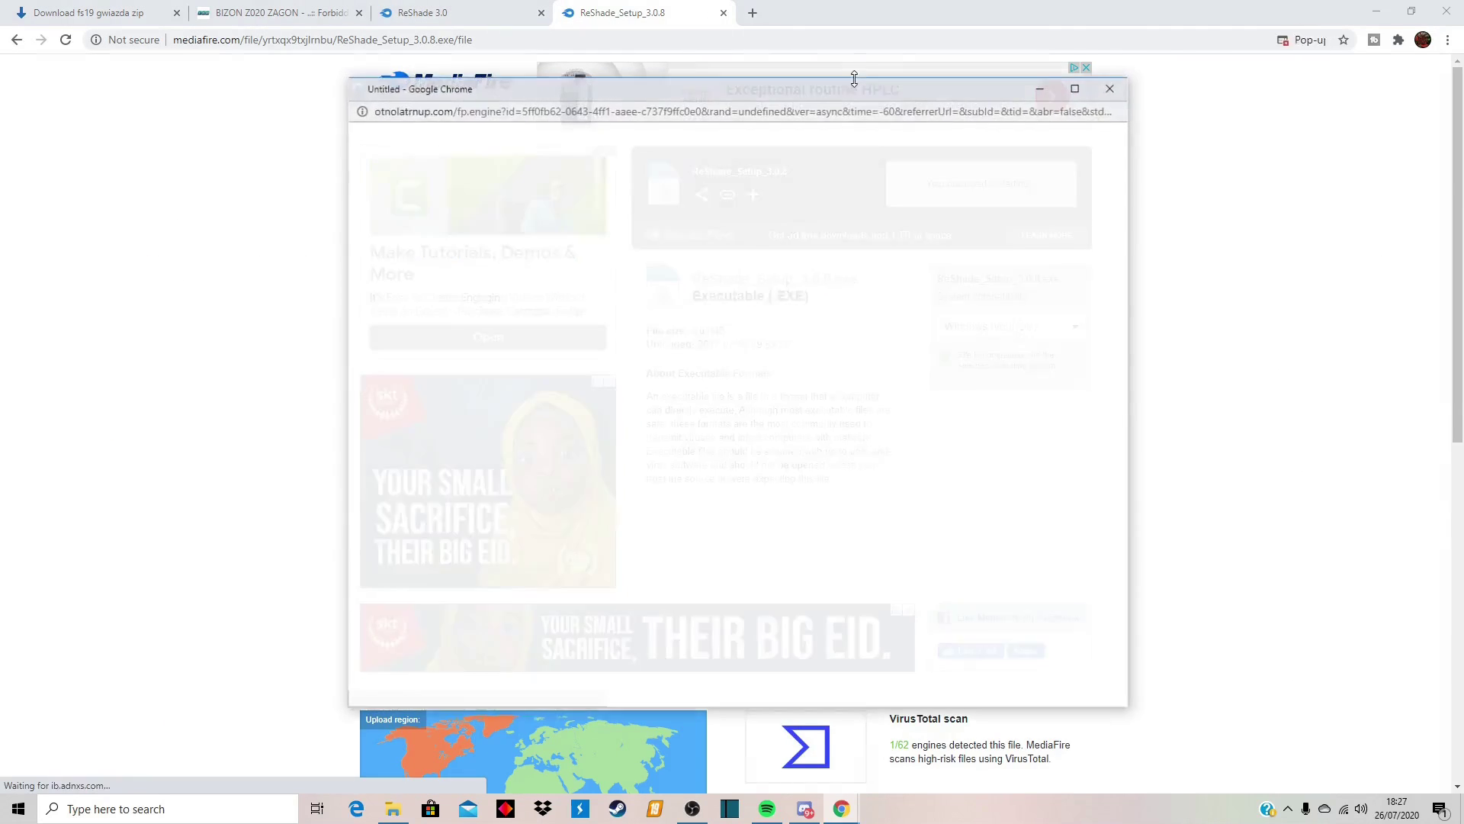
click(724, 14)
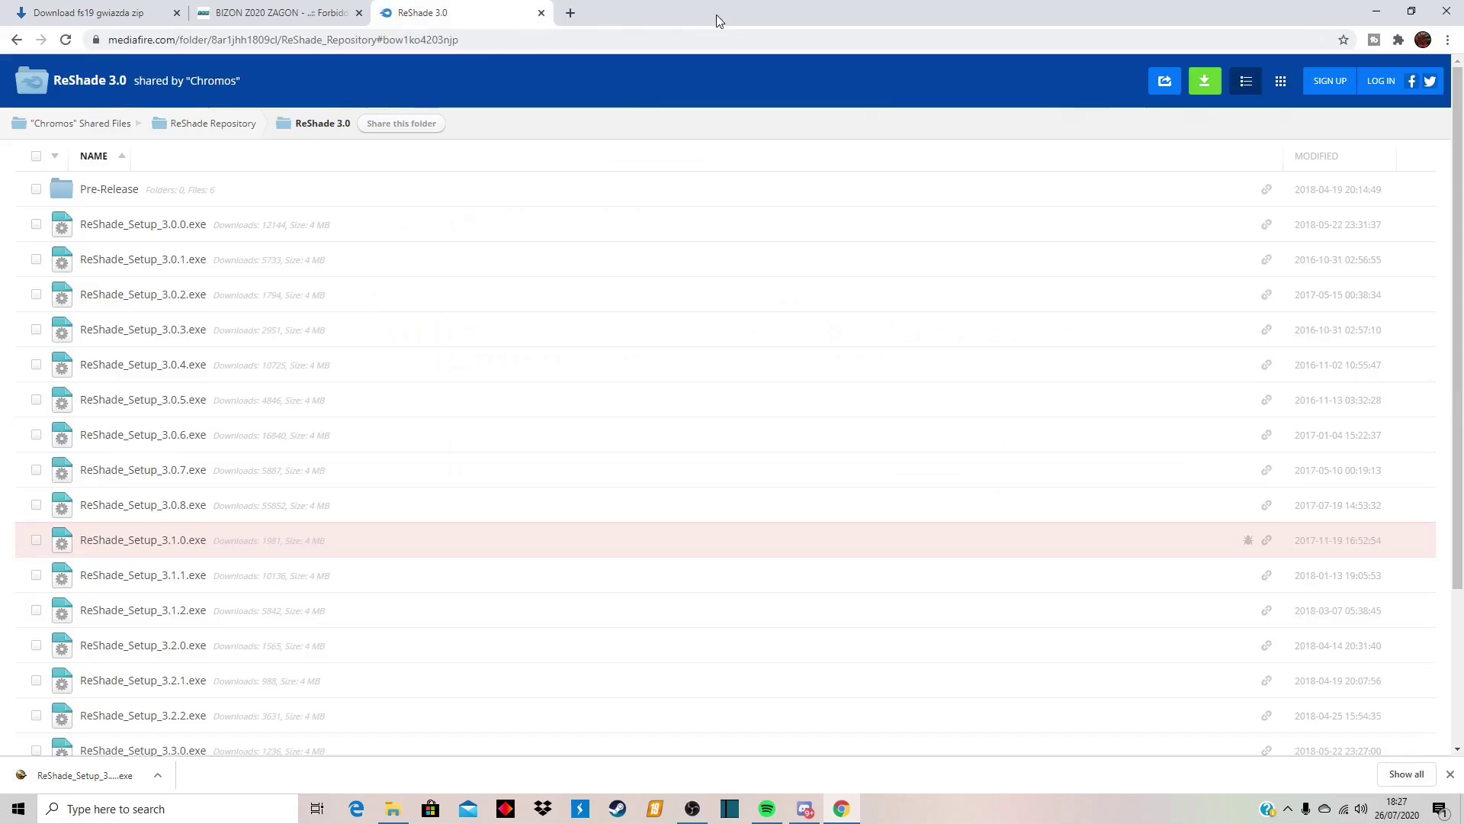
Launch the downloaded ReShade installer and open its game-selection file picker.
click(105, 779)
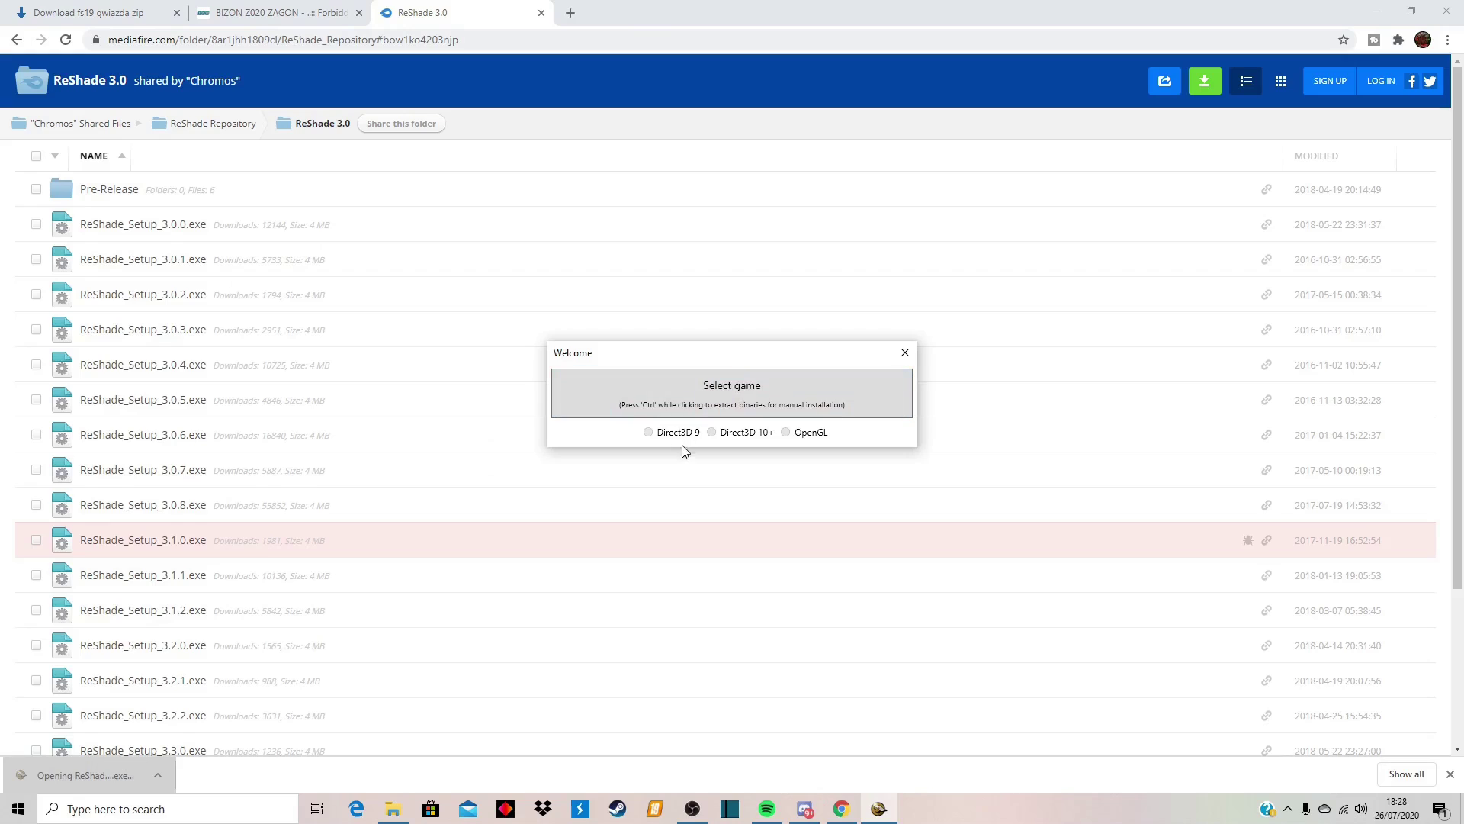
click(738, 392)
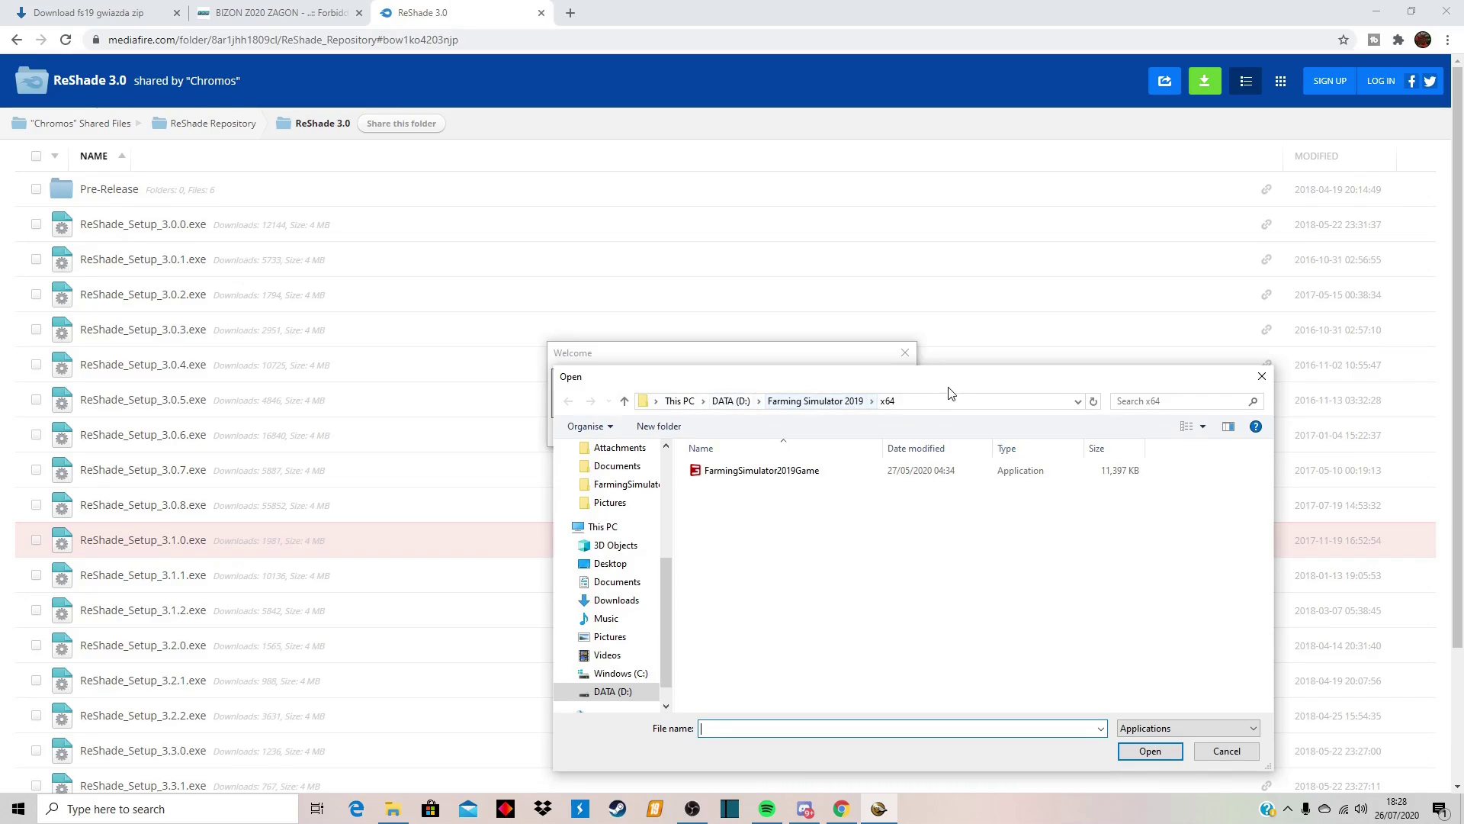
mouse_move(948, 389)
mouse_down()
mouse_move(996, 288)
mouse_move(989, 261)
mouse_up()
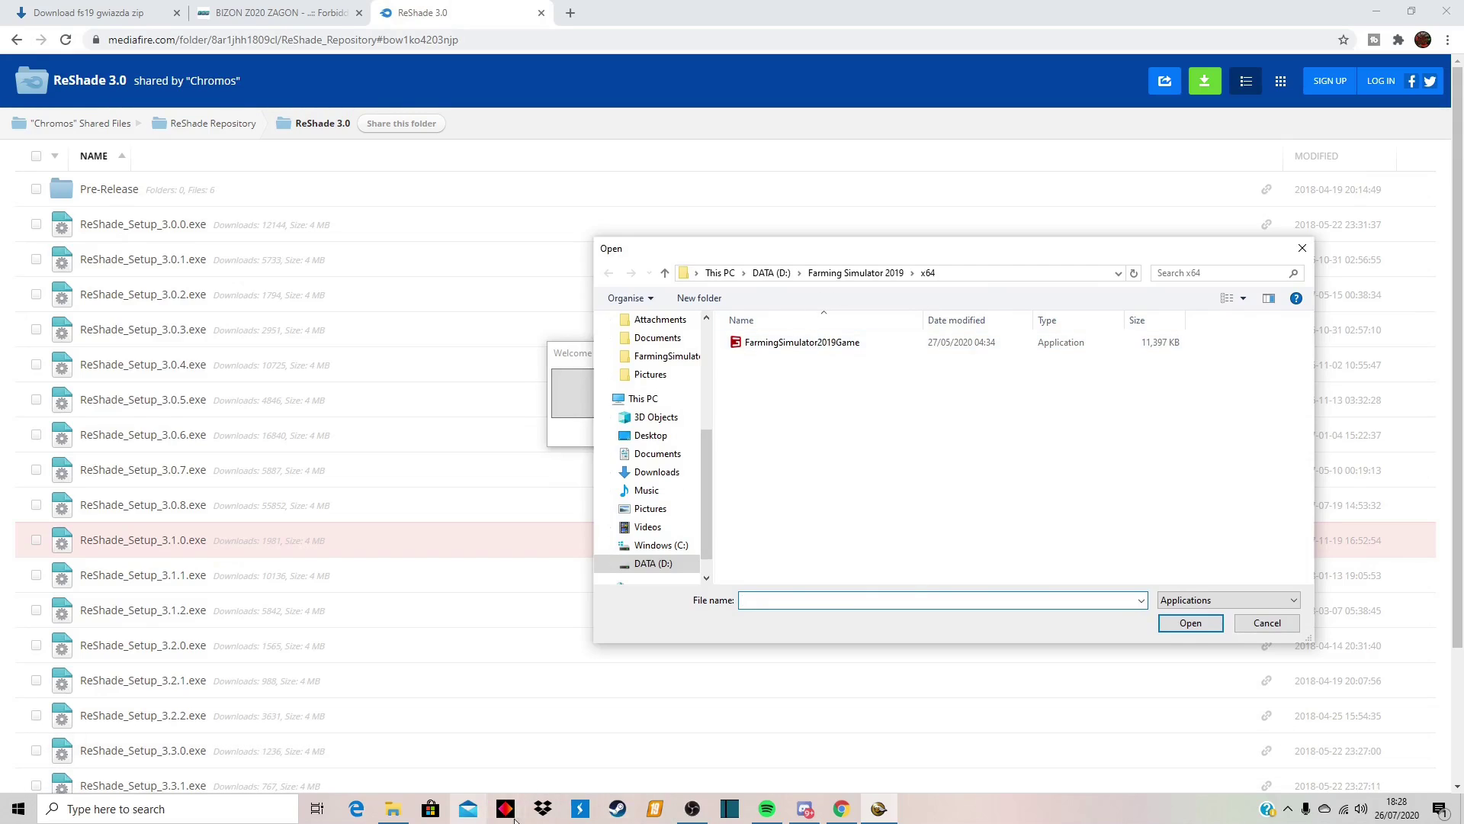
click(207, 820)
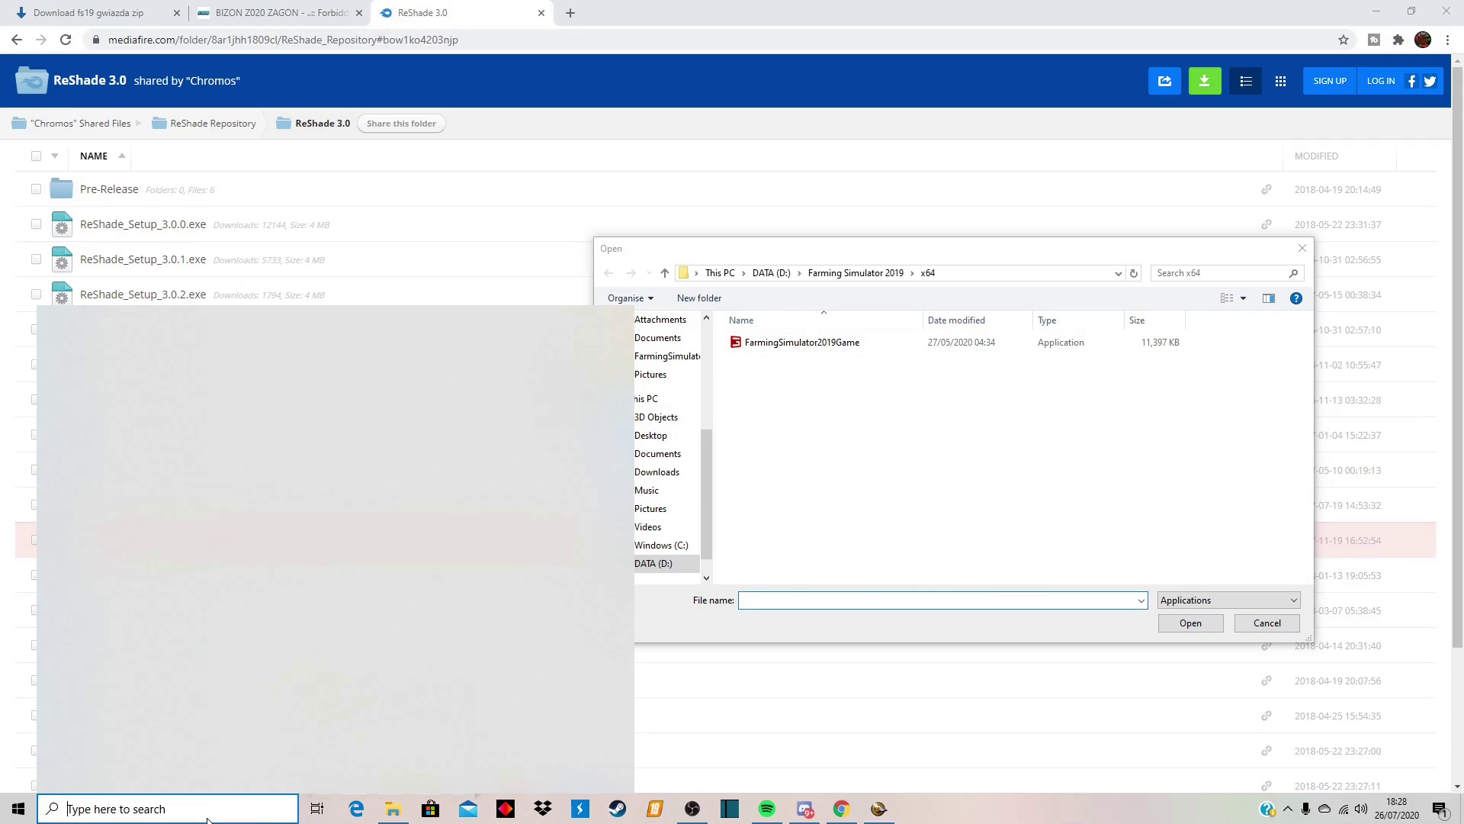
right_click(322, 424)
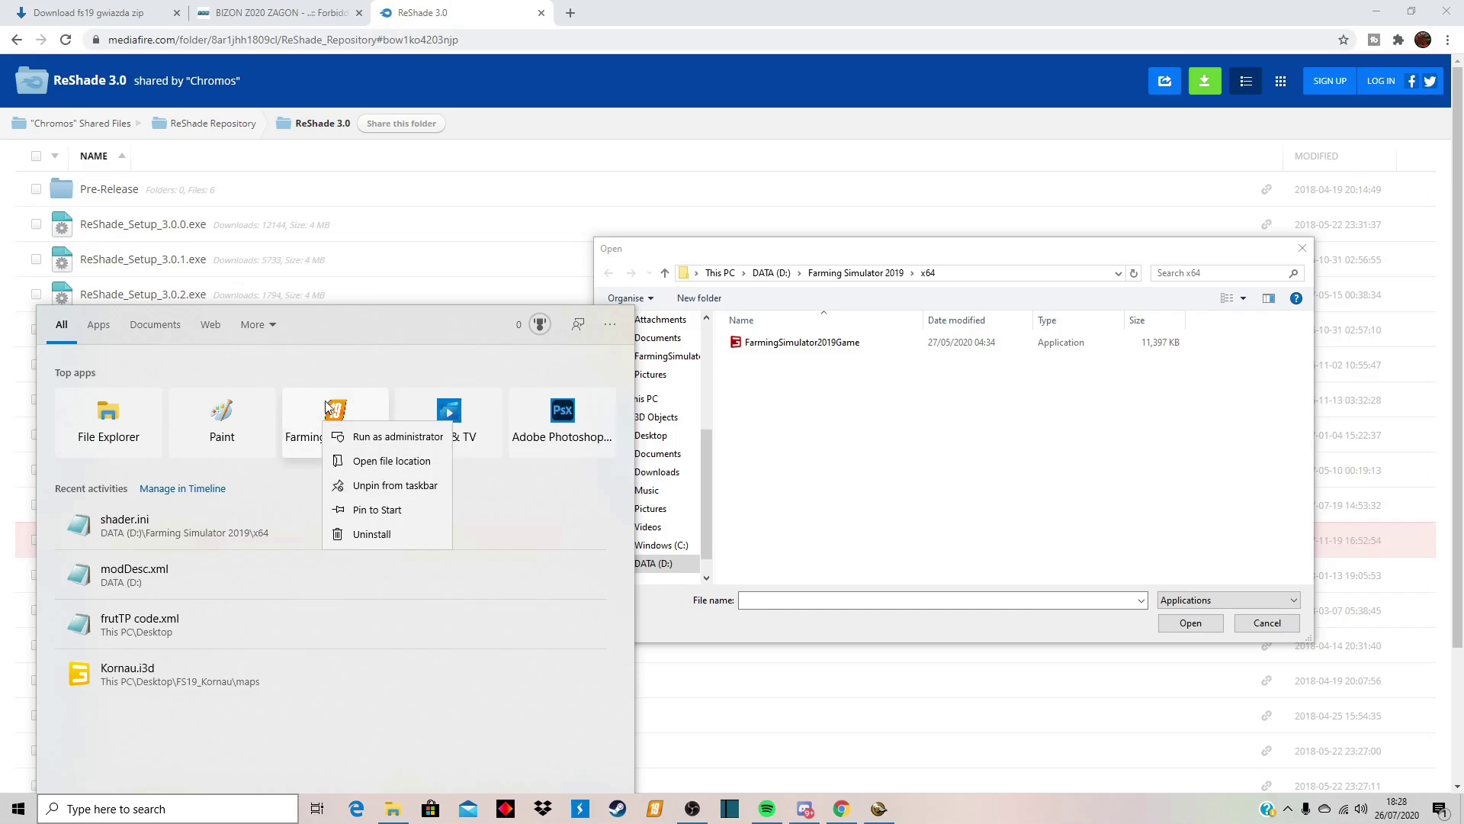
click(363, 460)
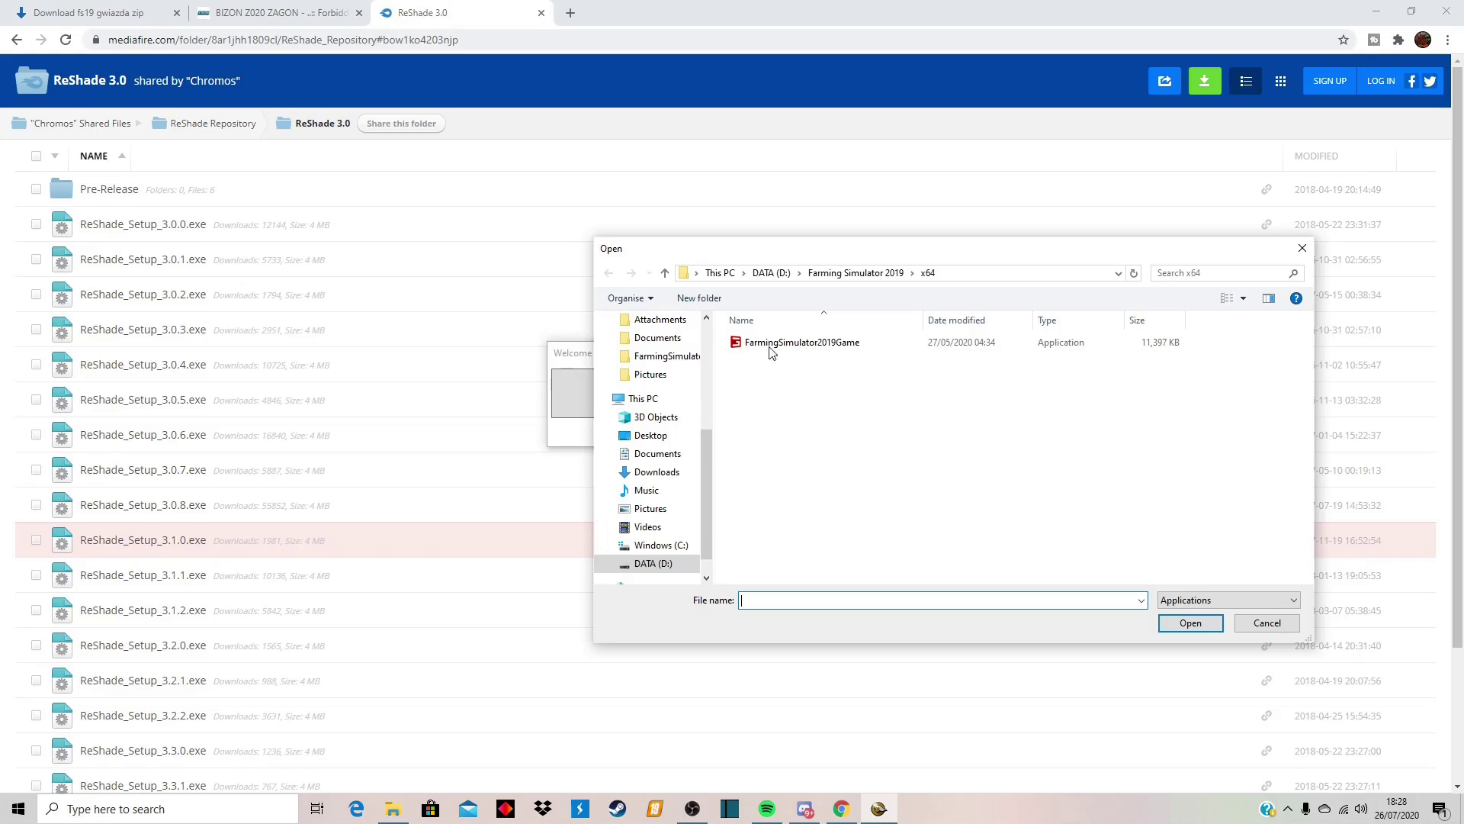
Browse to D:\Farming Simulator 2019\x64 and pick FarmingSimulator2019Game.
click(853, 275)
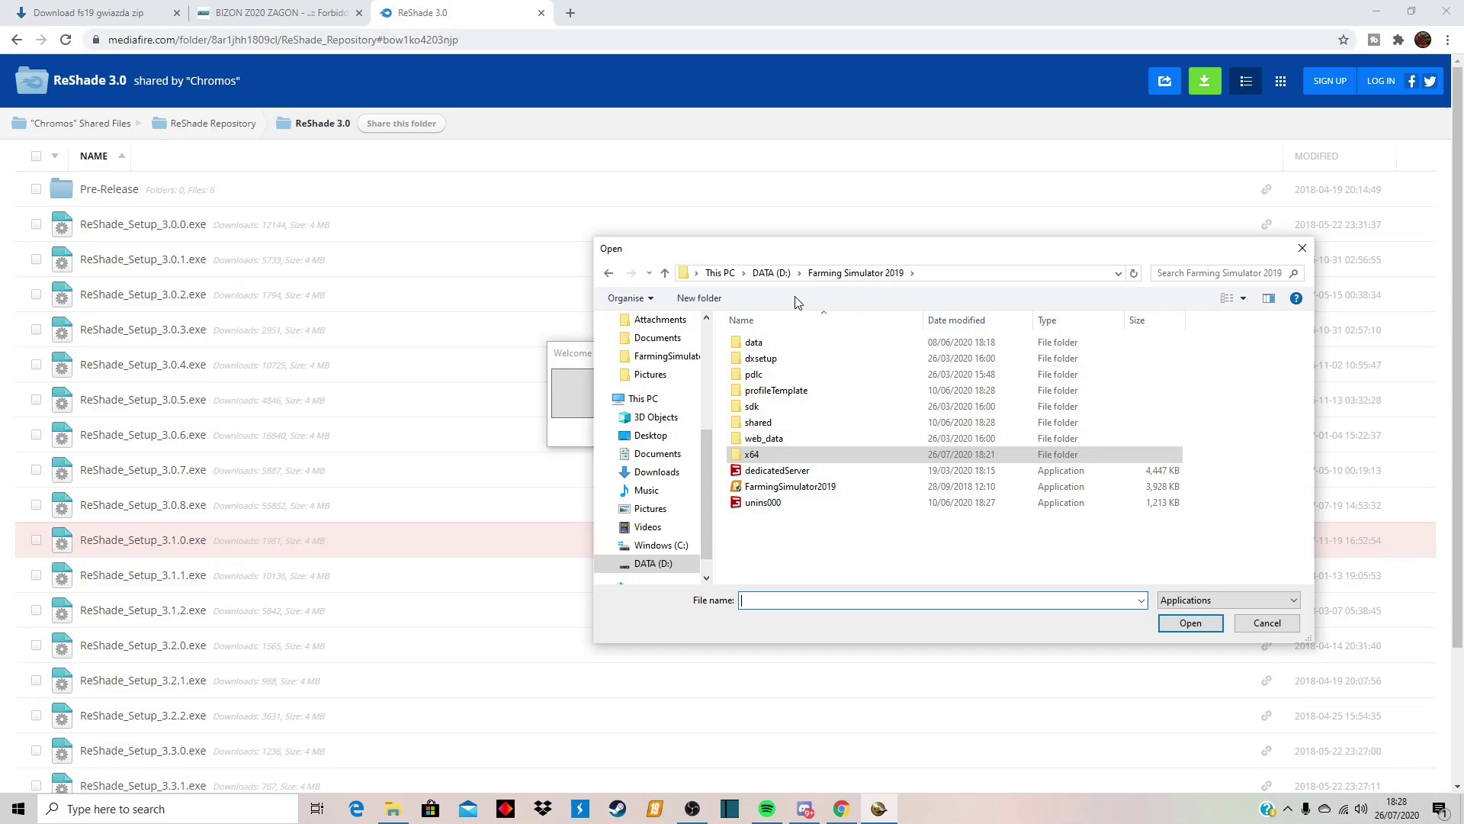
double_click(780, 458)
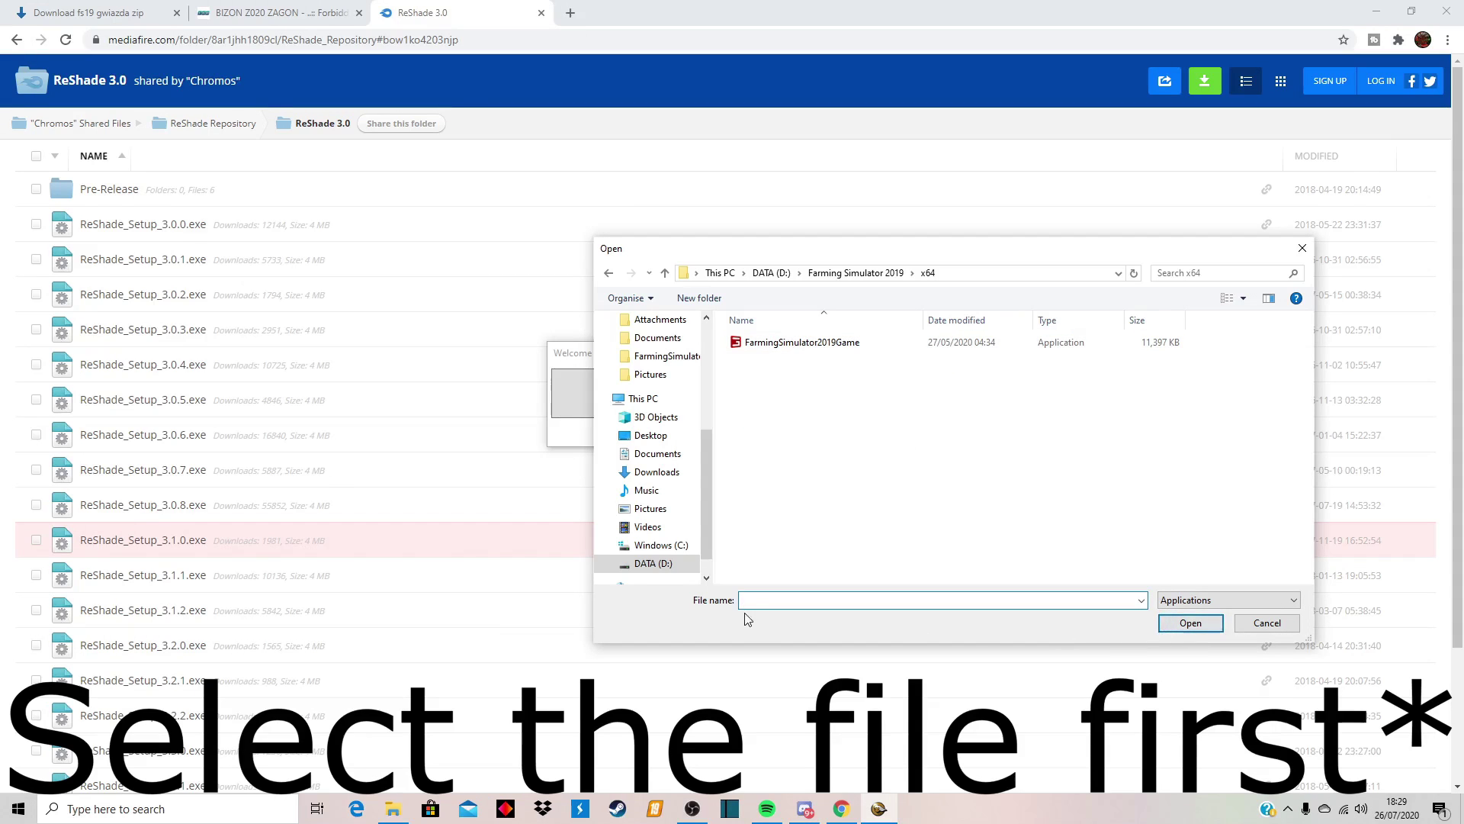
drag(1077, 255, 893, 214)
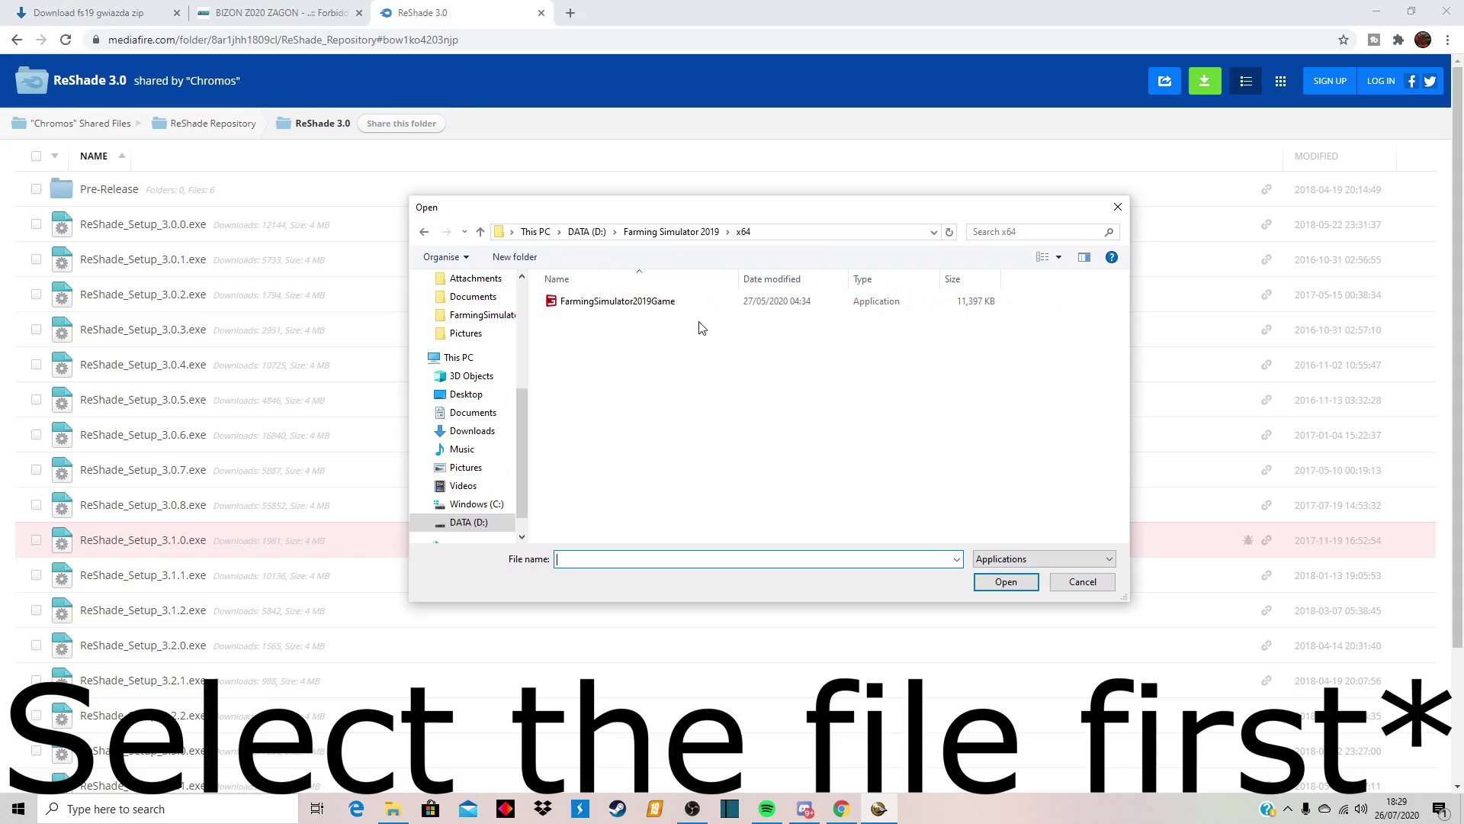
click(946, 305)
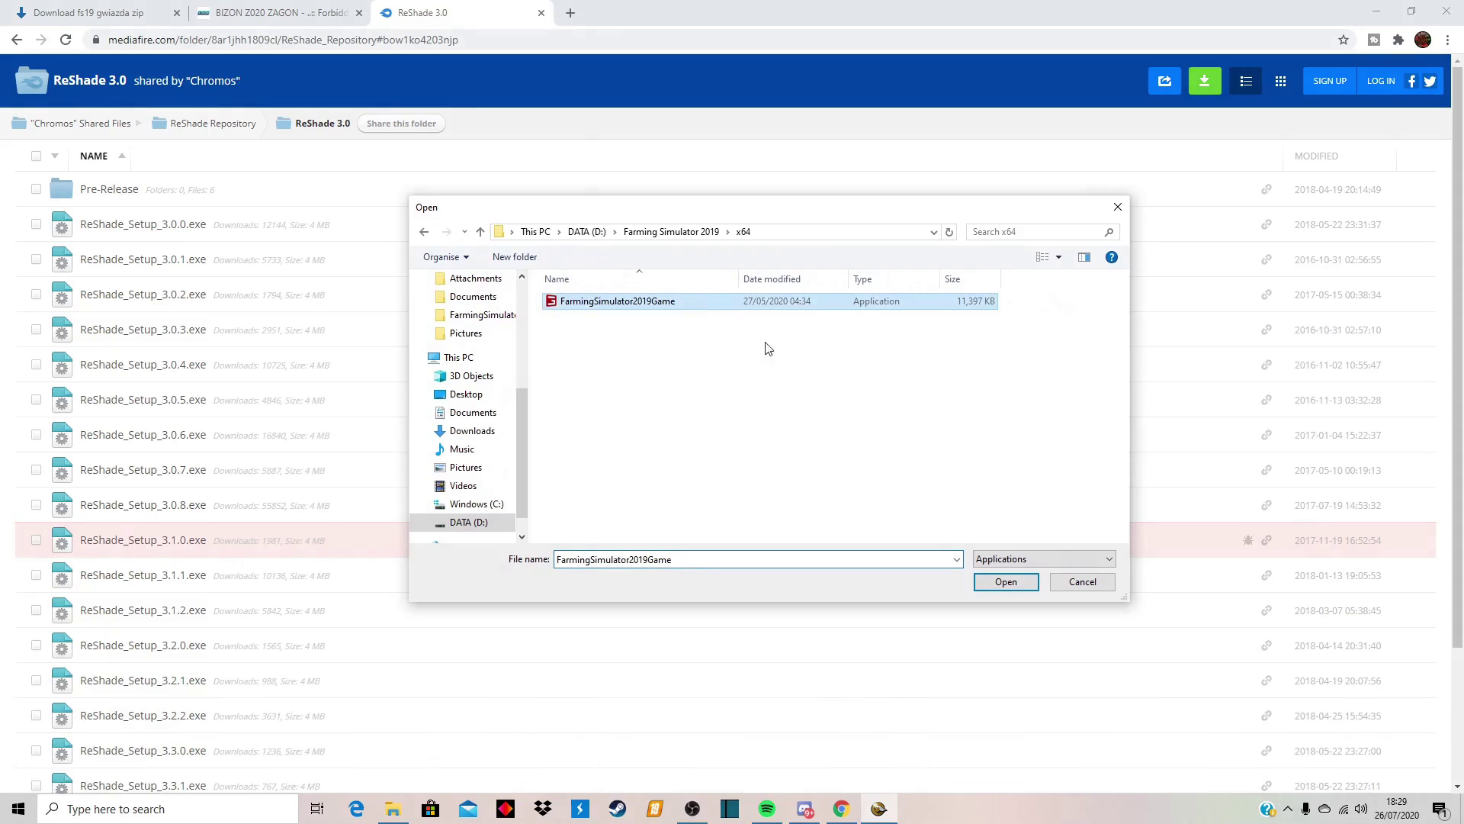
Confirm FarmingSimulator2019Game as the target, choose Direct3D 10+, and install all standard effect files.
click(1001, 582)
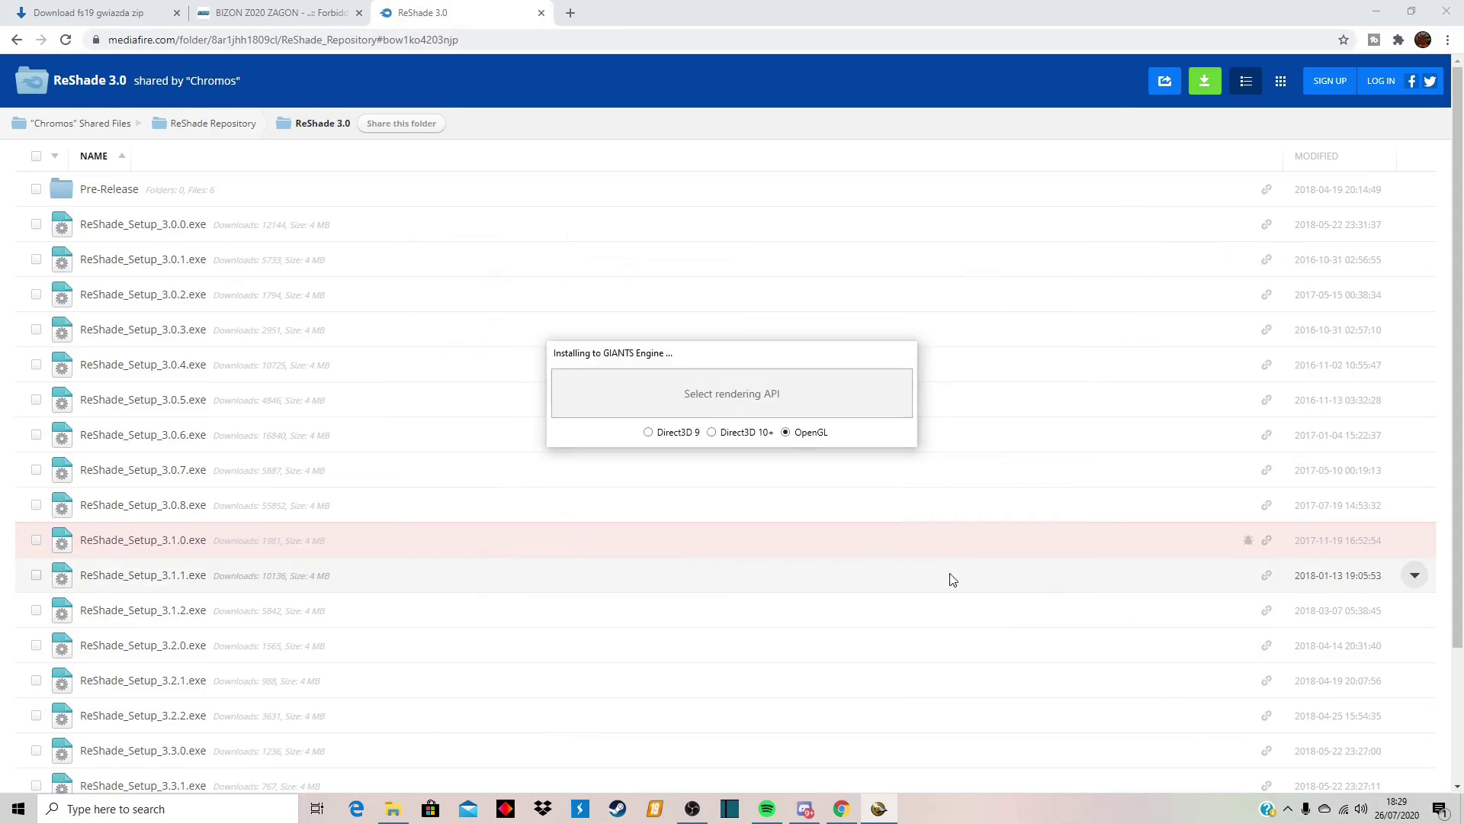
click(728, 435)
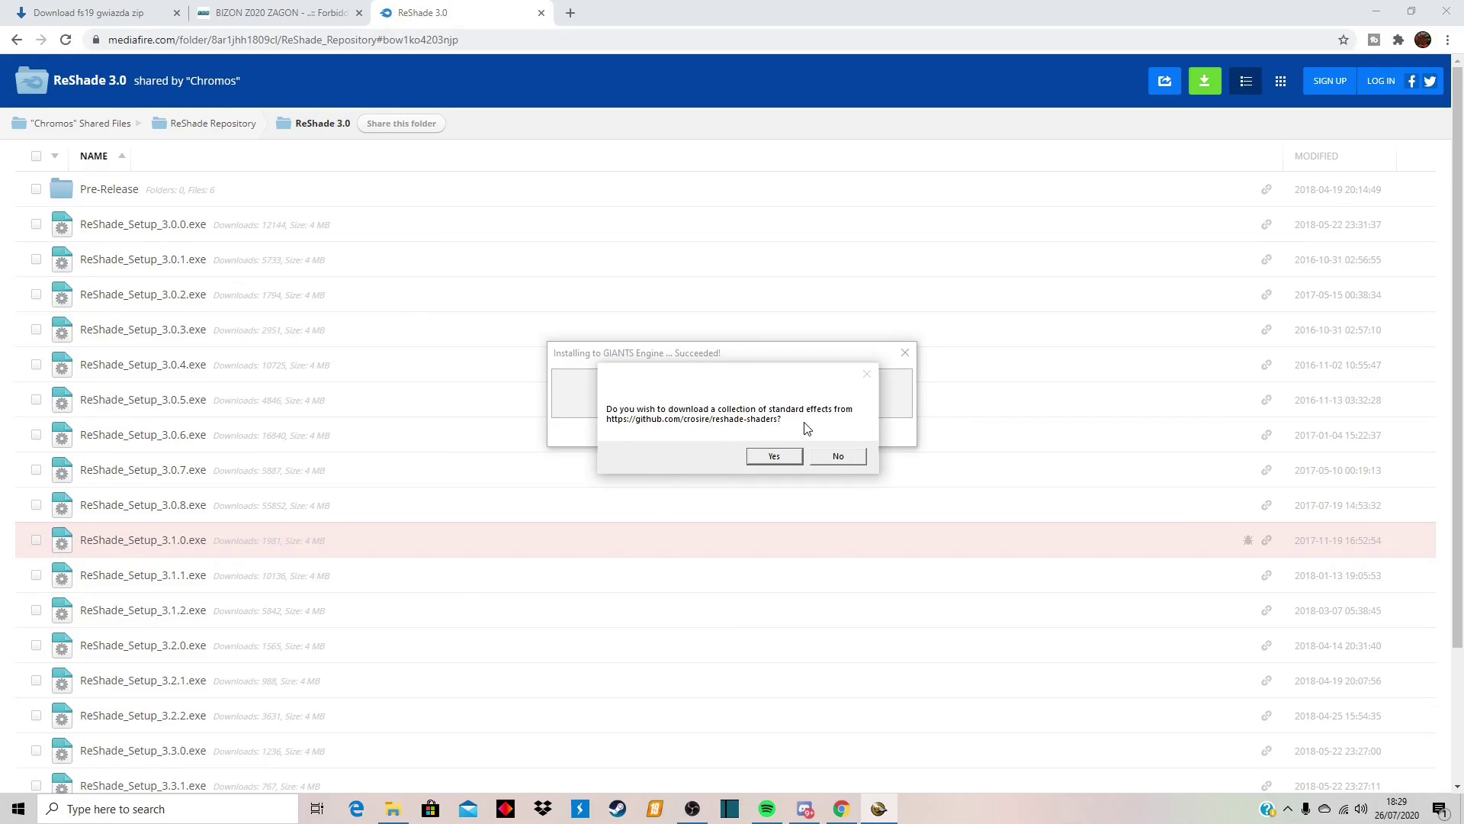
click(785, 458)
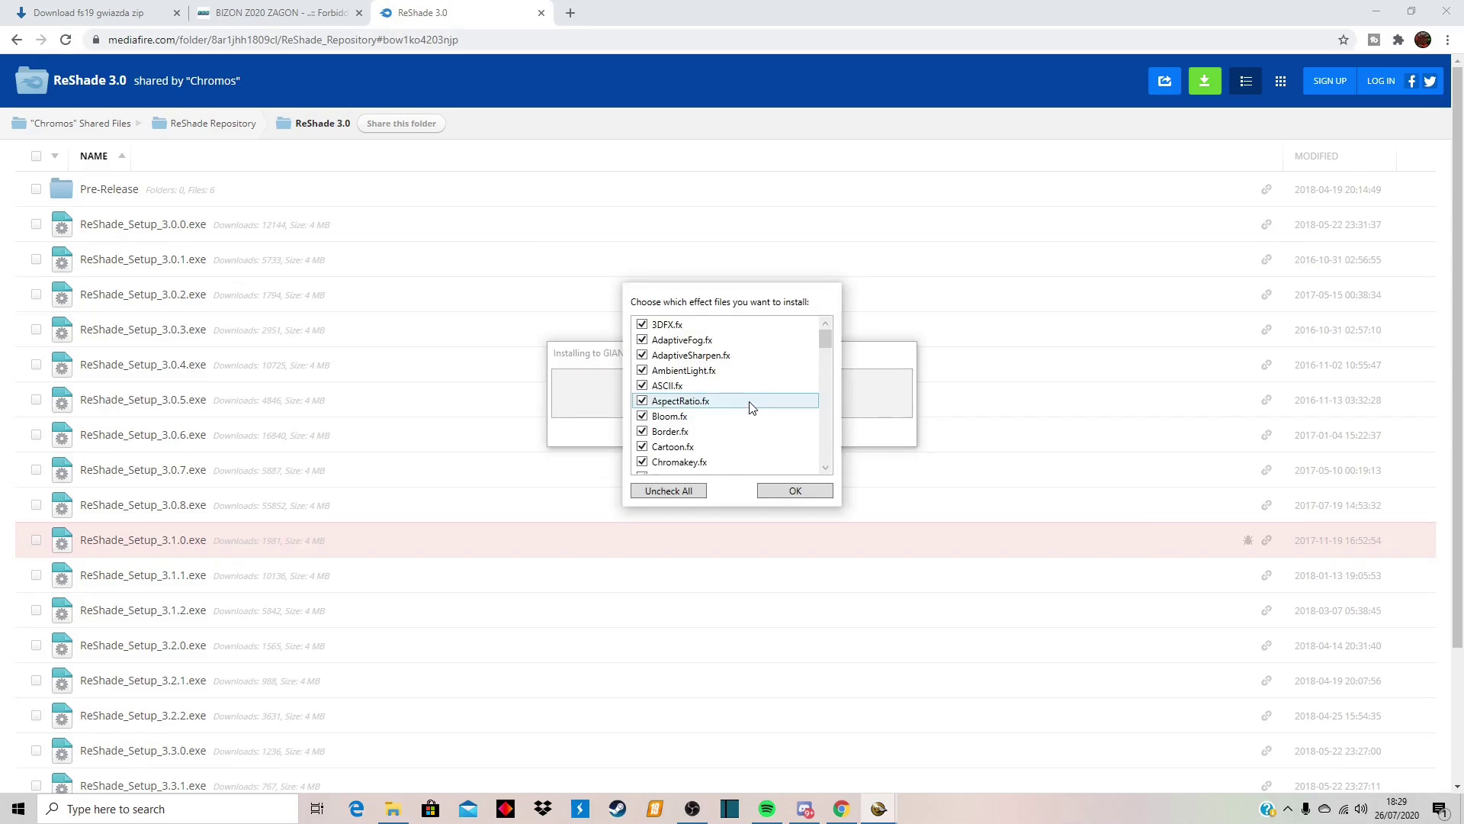
scroll(771, 457, down, 1)
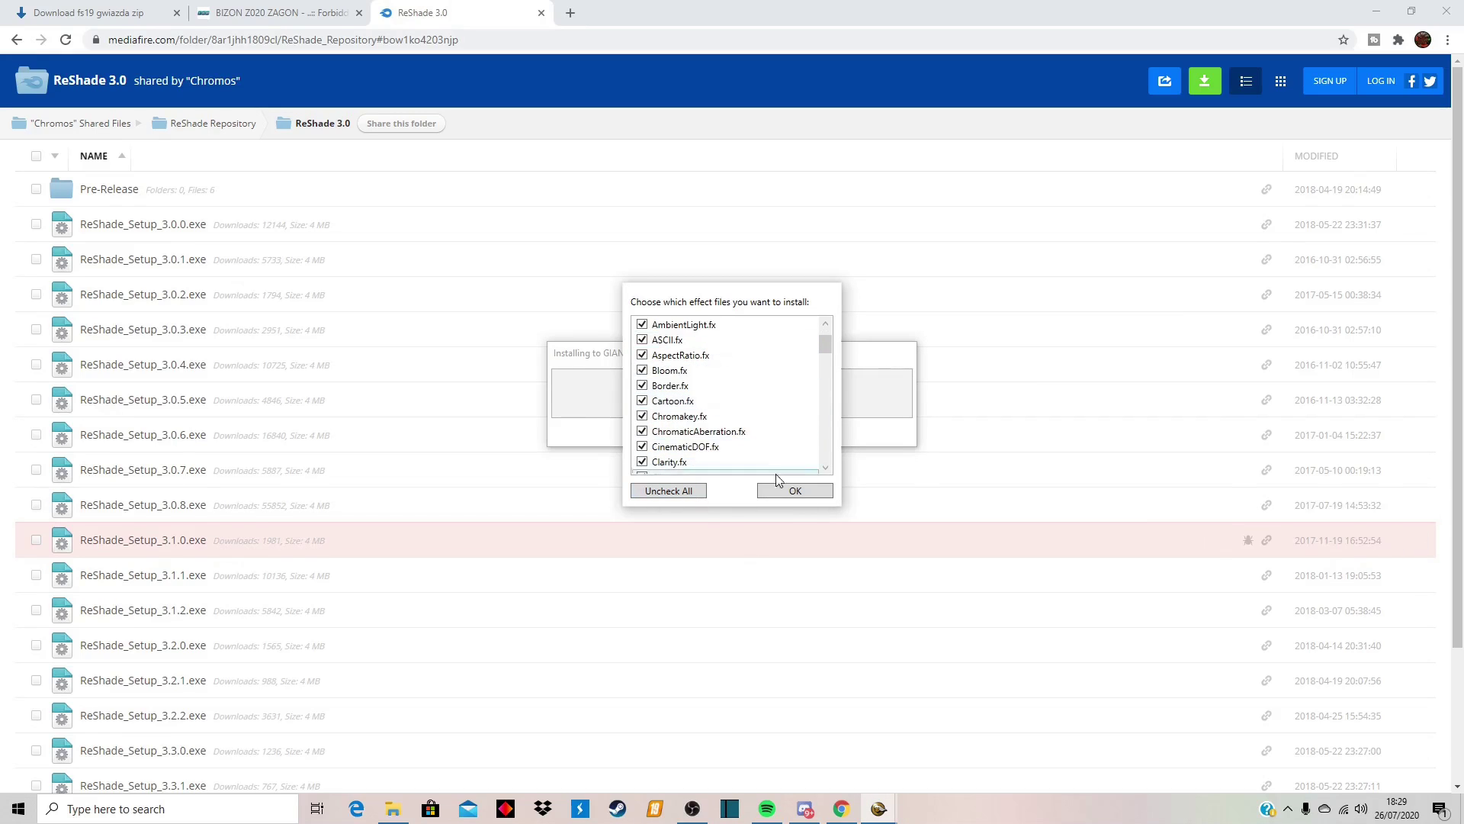
click(786, 493)
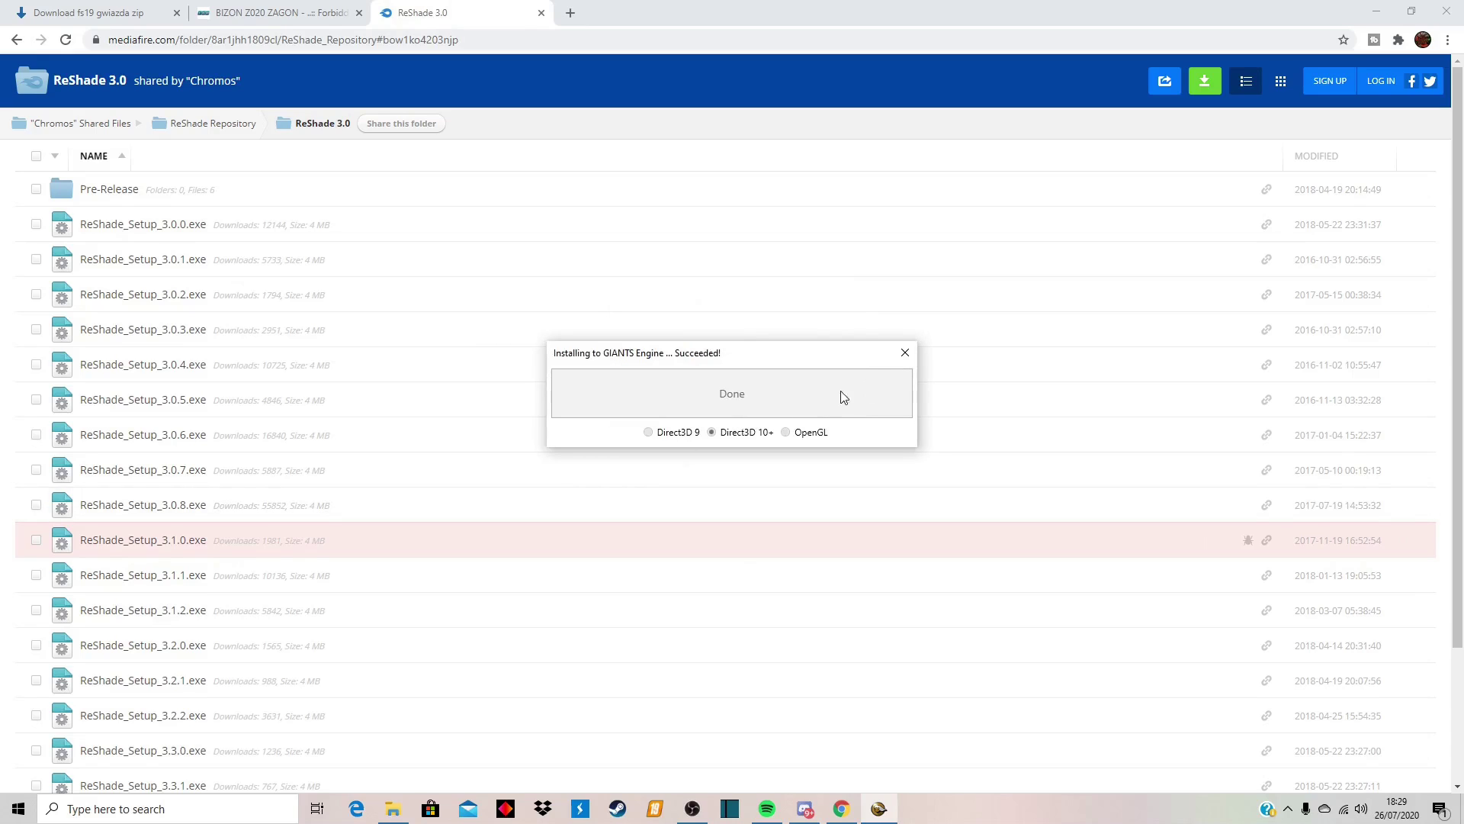
Close the installer and browse the Shader setup Explorer window into x64\reshade-shaders\Shaders.
click(906, 352)
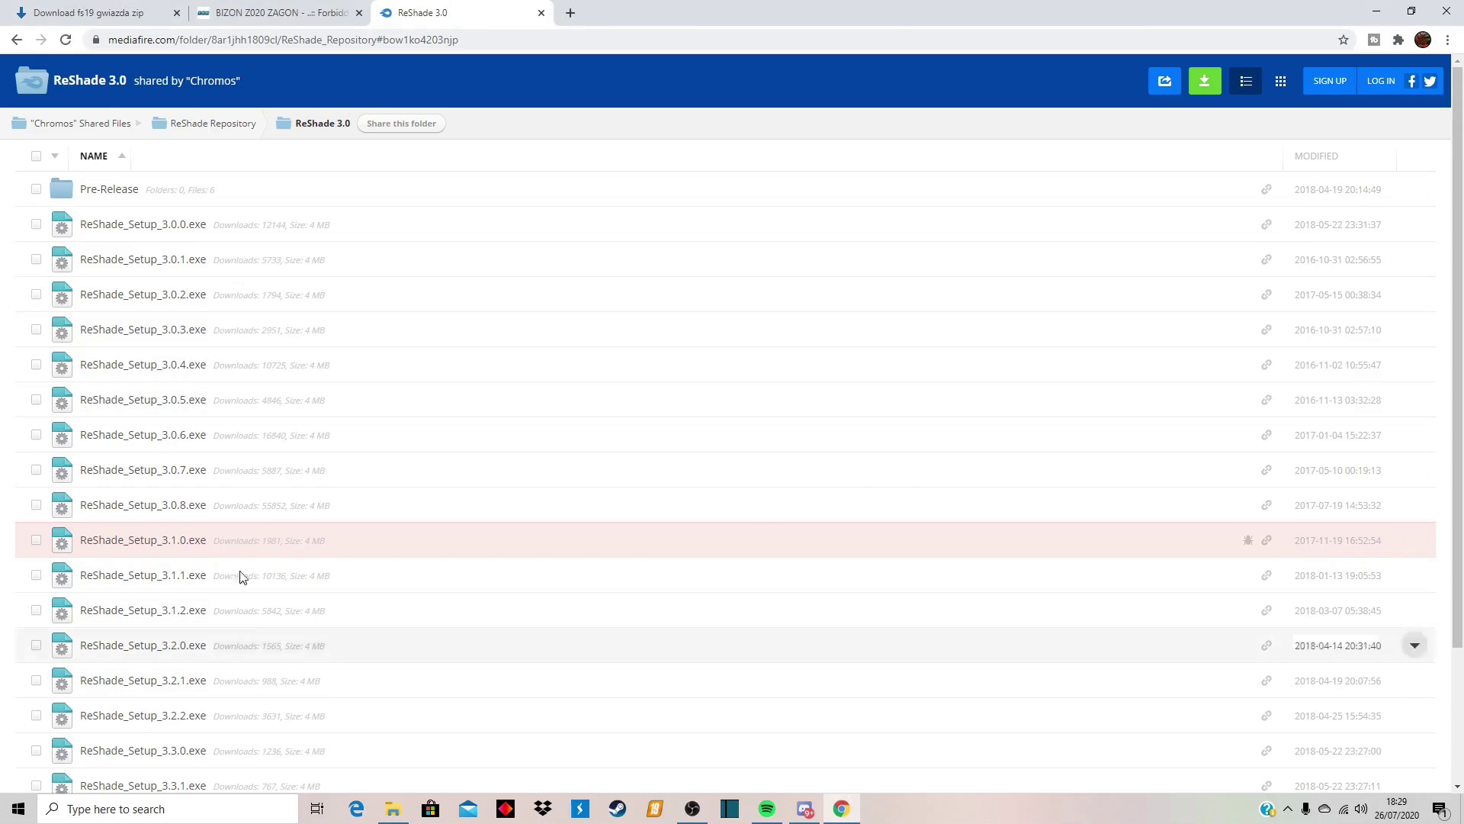
mouse_move(381, 816)
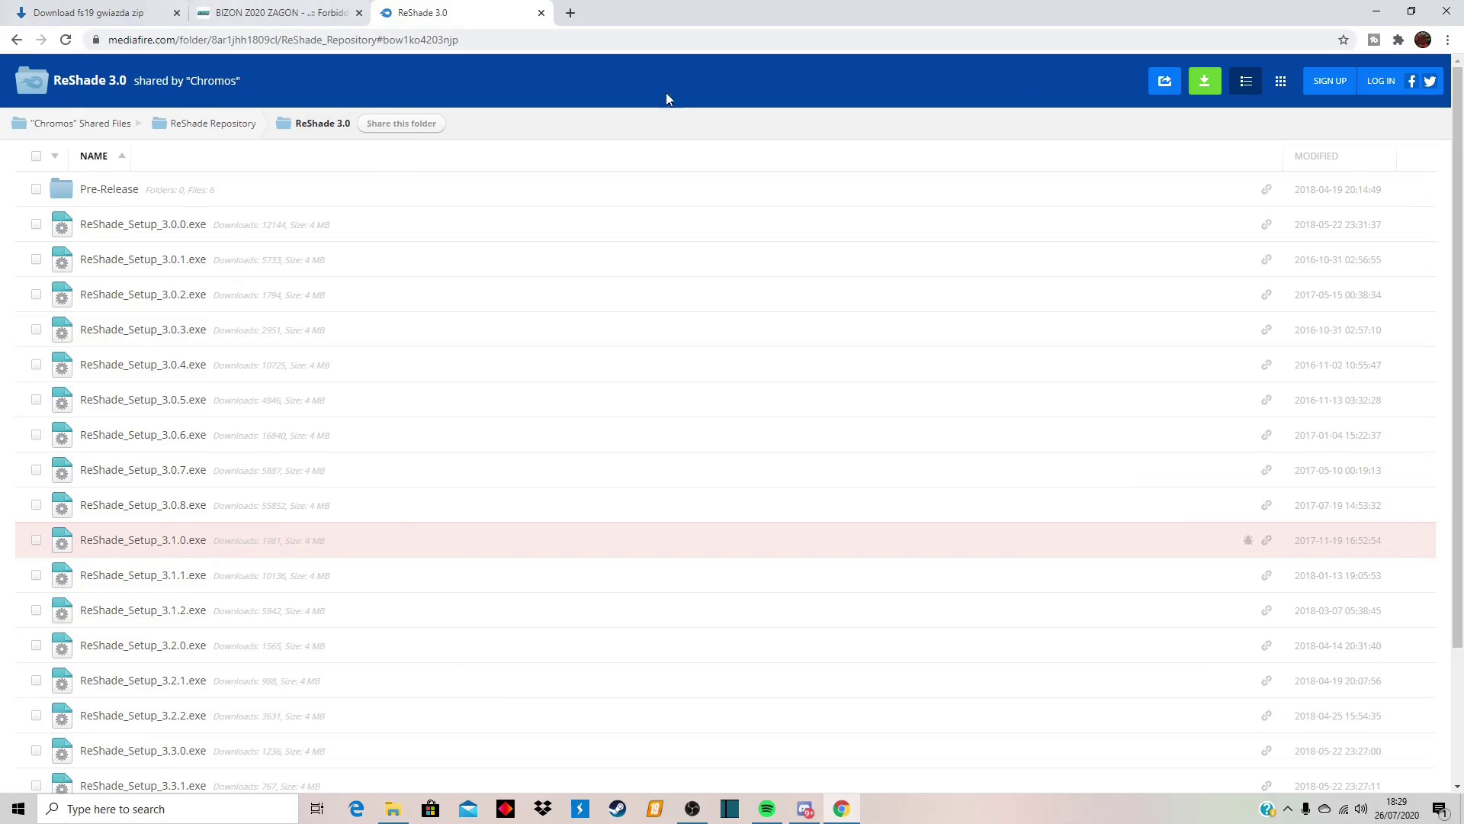
click(393, 813)
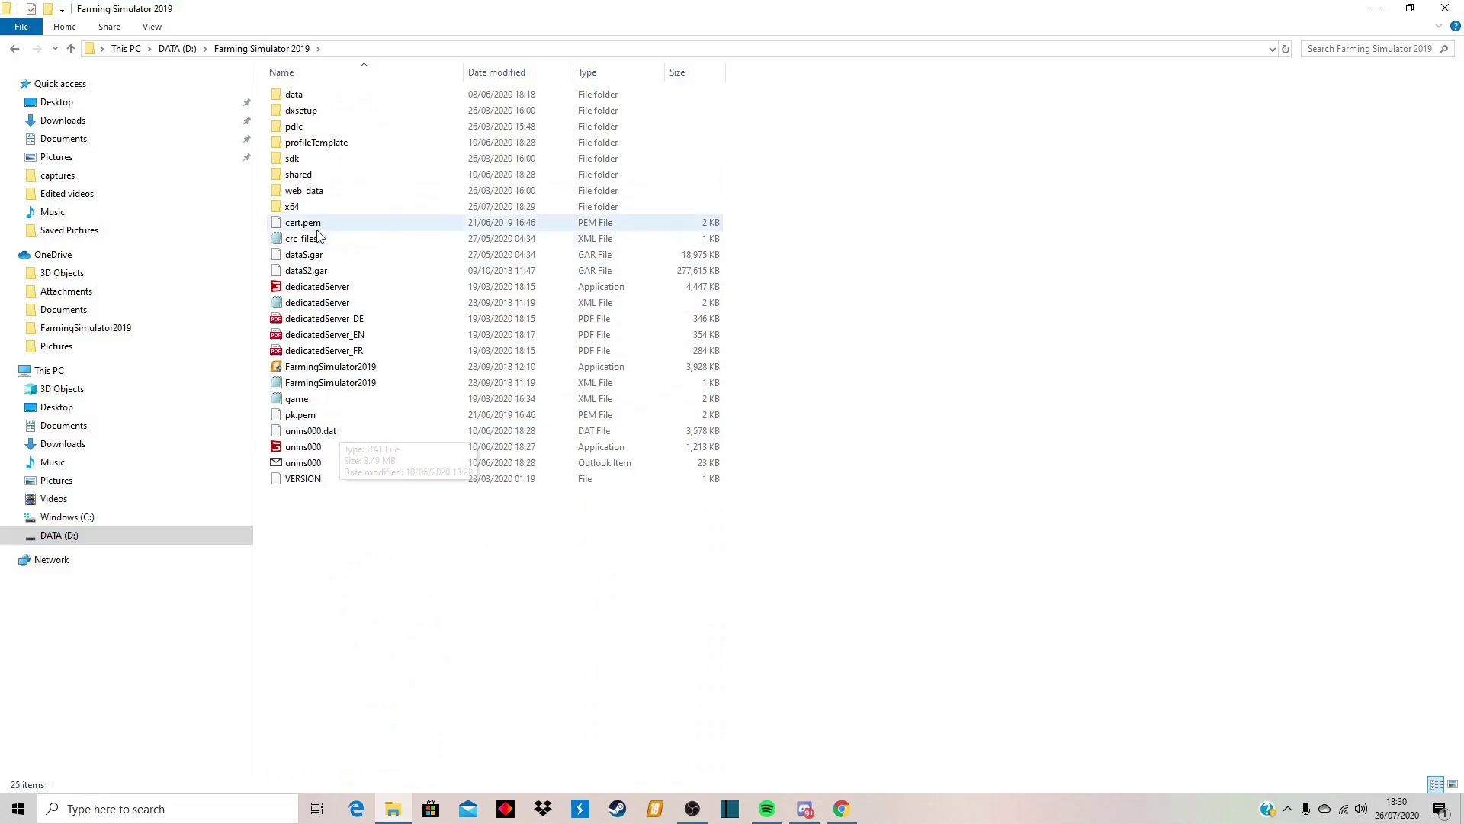
double_click(314, 207)
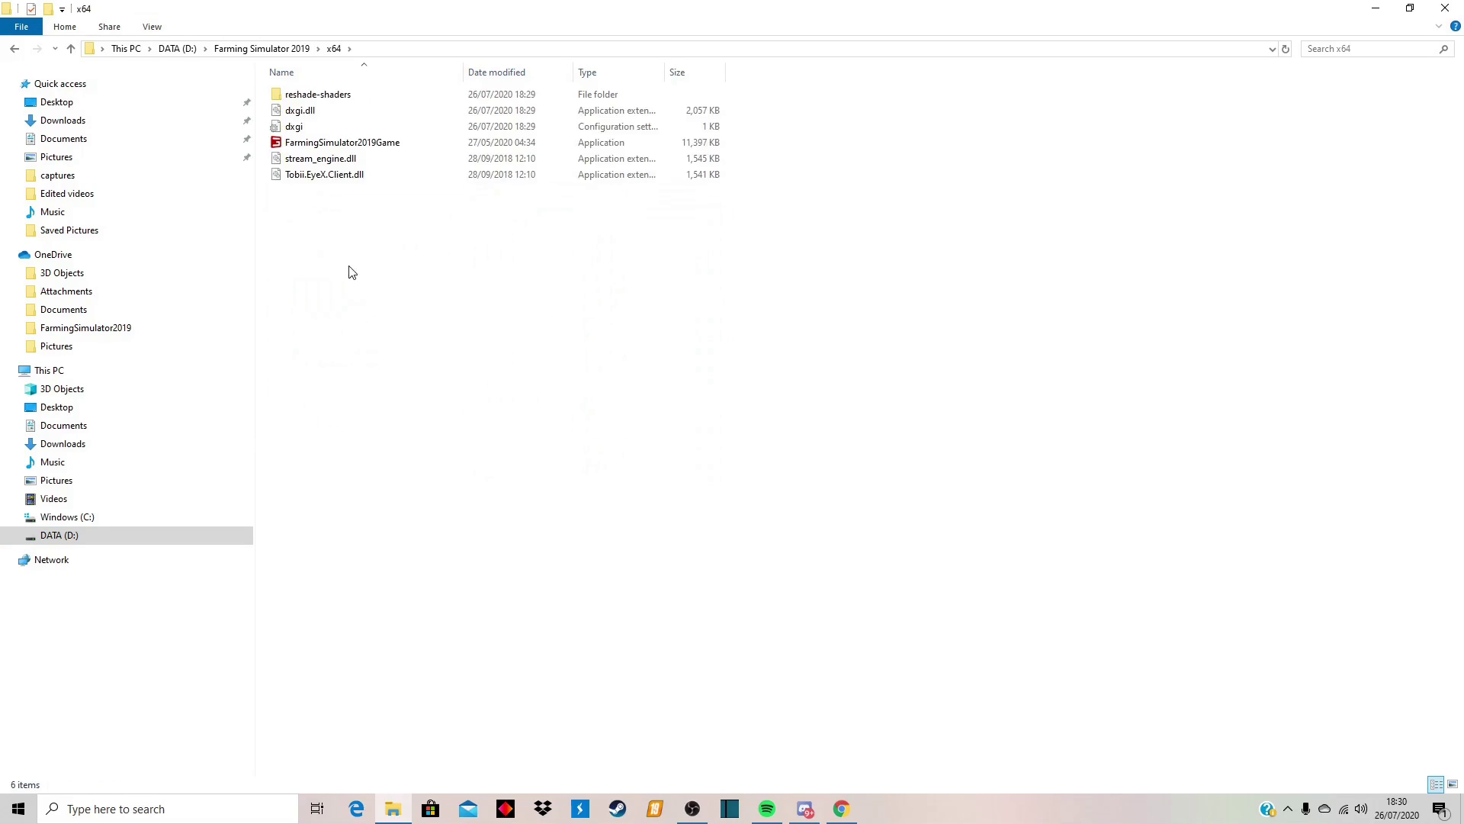
double_click(328, 93)
double_click(326, 95)
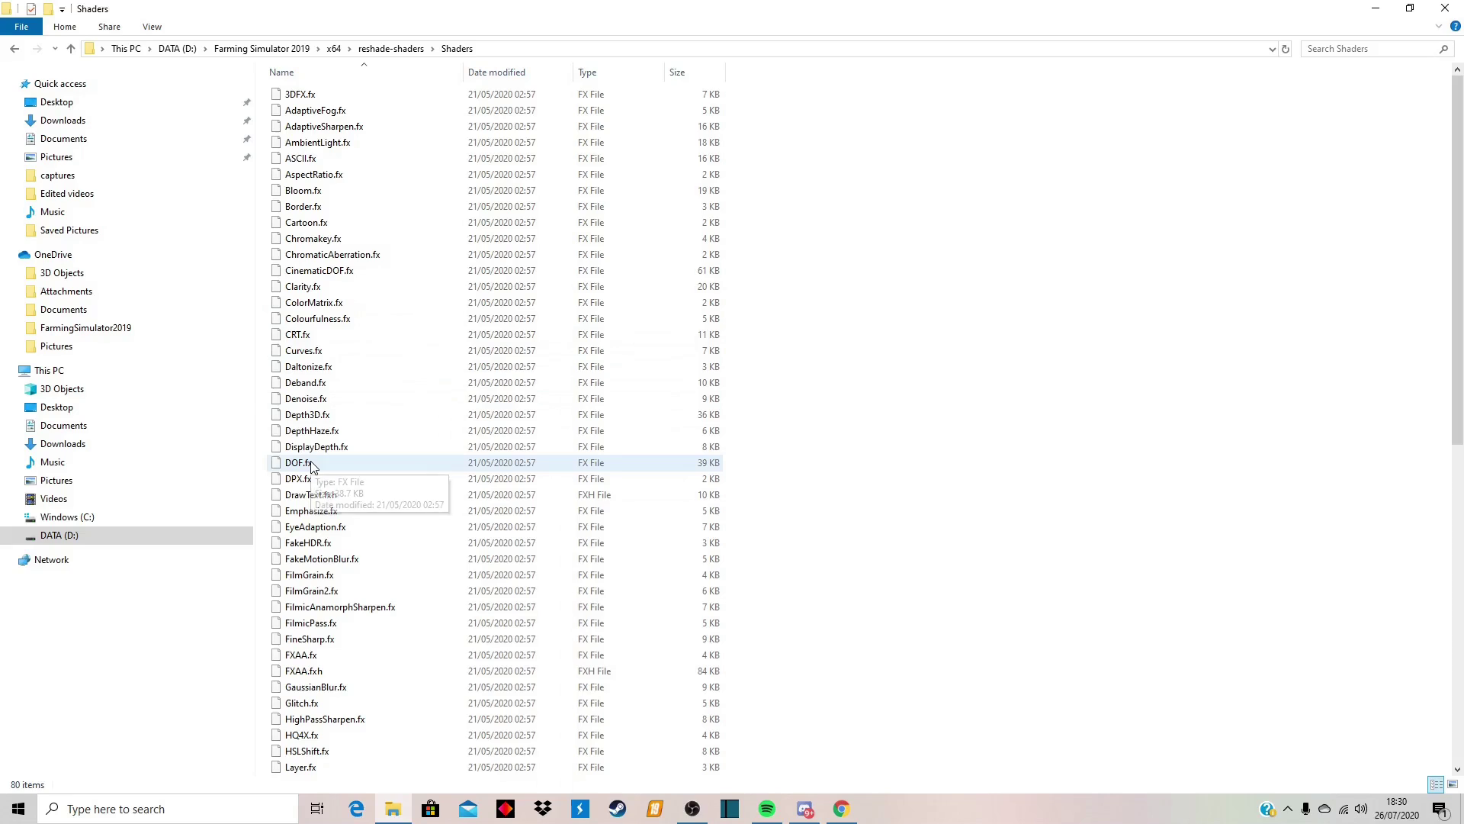
scroll(936, 532, down, 1)
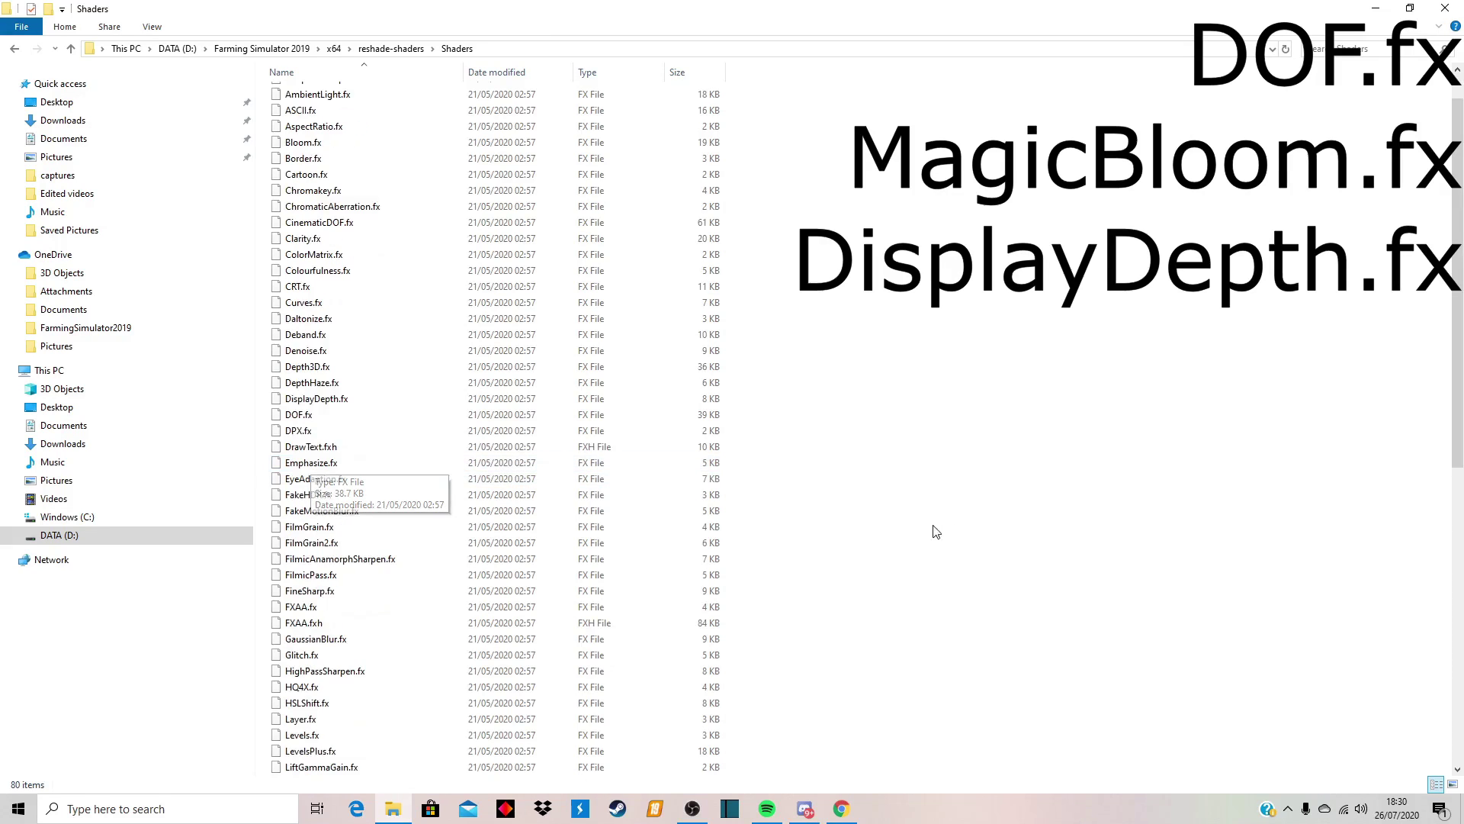
Remove DOF.fx, MagicBloom.fx and DisplayDepth.fx one by one, leaving 77 items in Shaders.
click(298, 418)
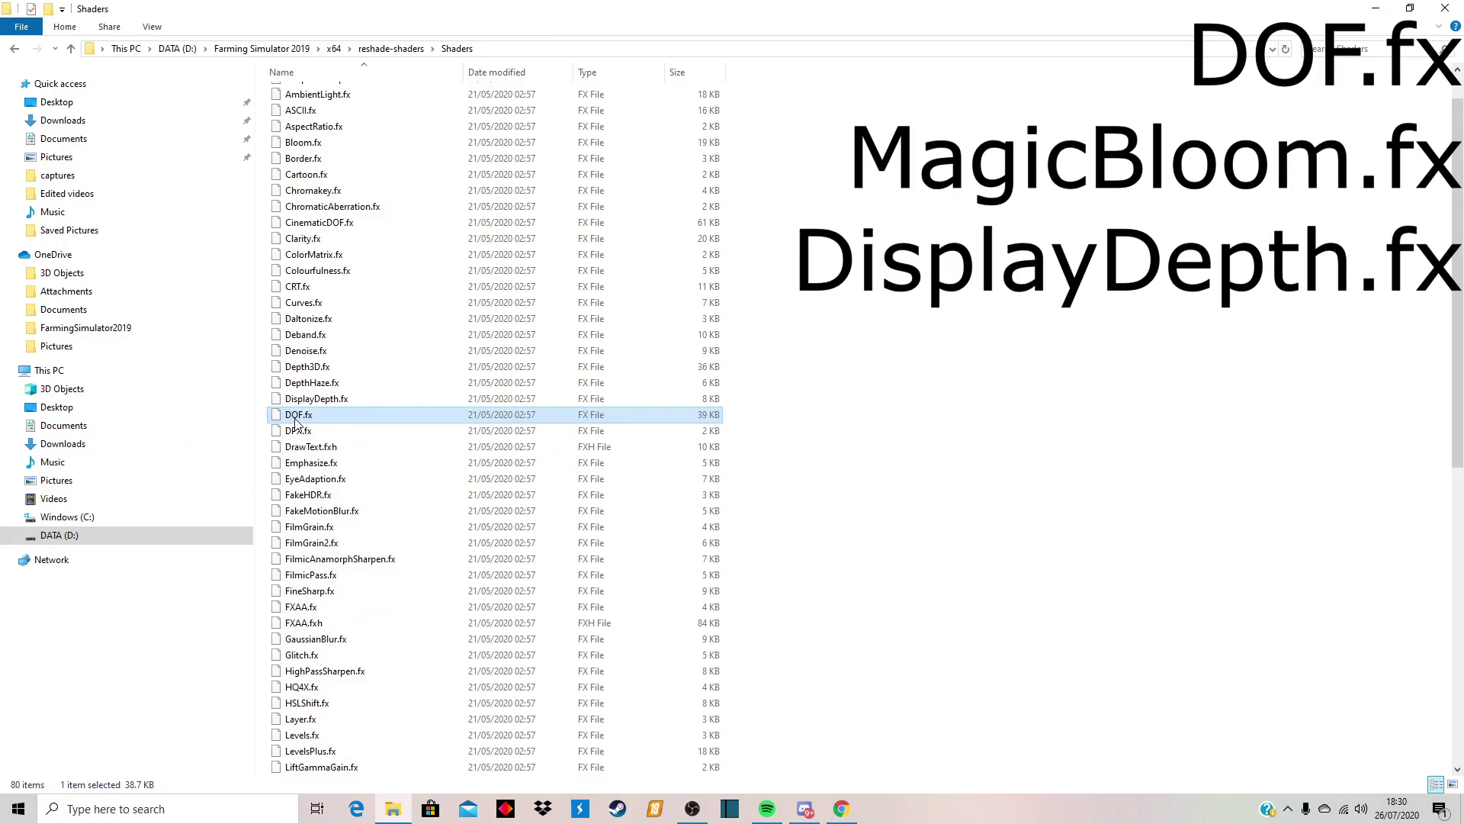
right_click(334, 418)
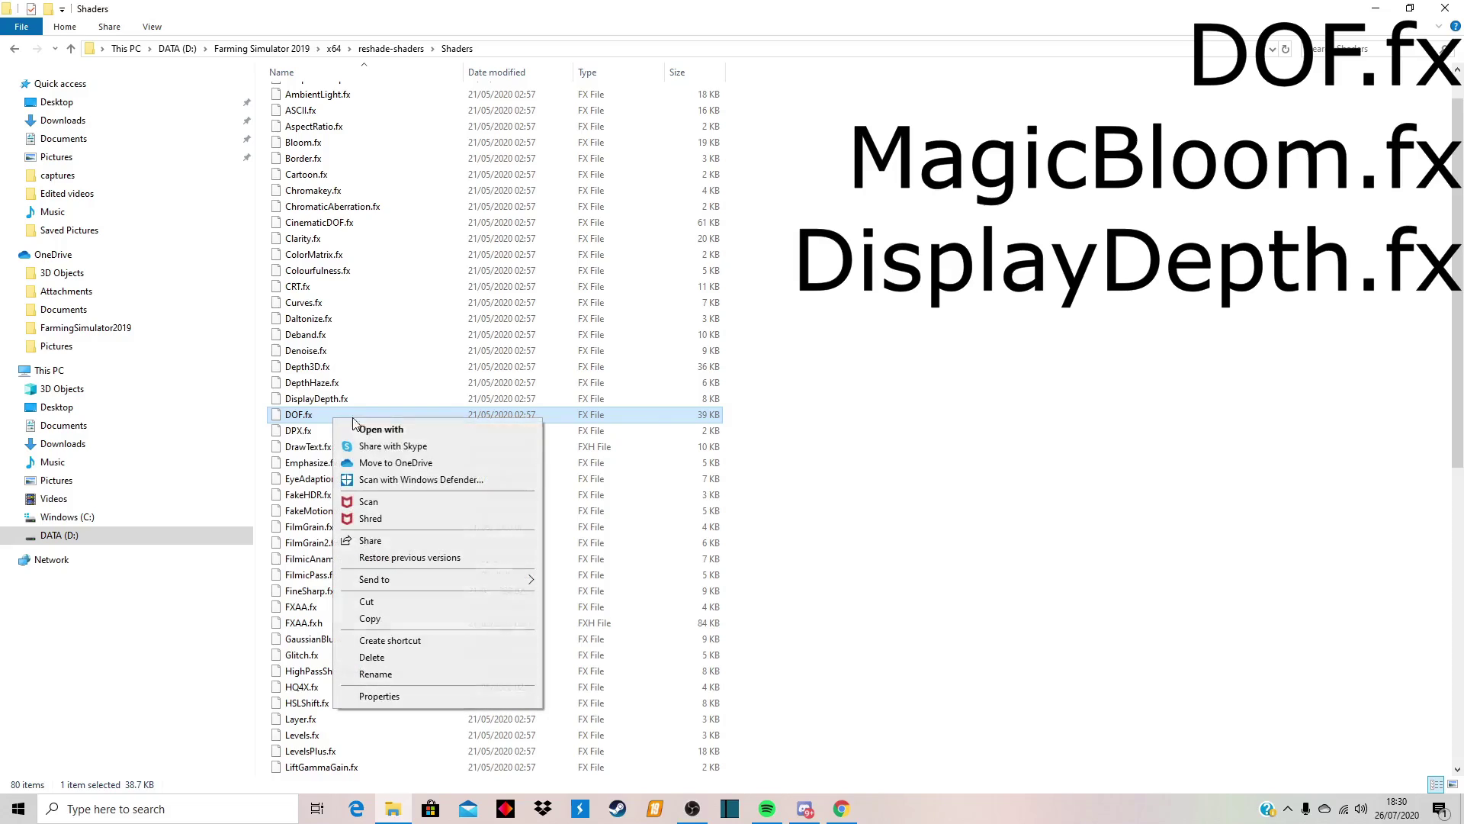
click(378, 662)
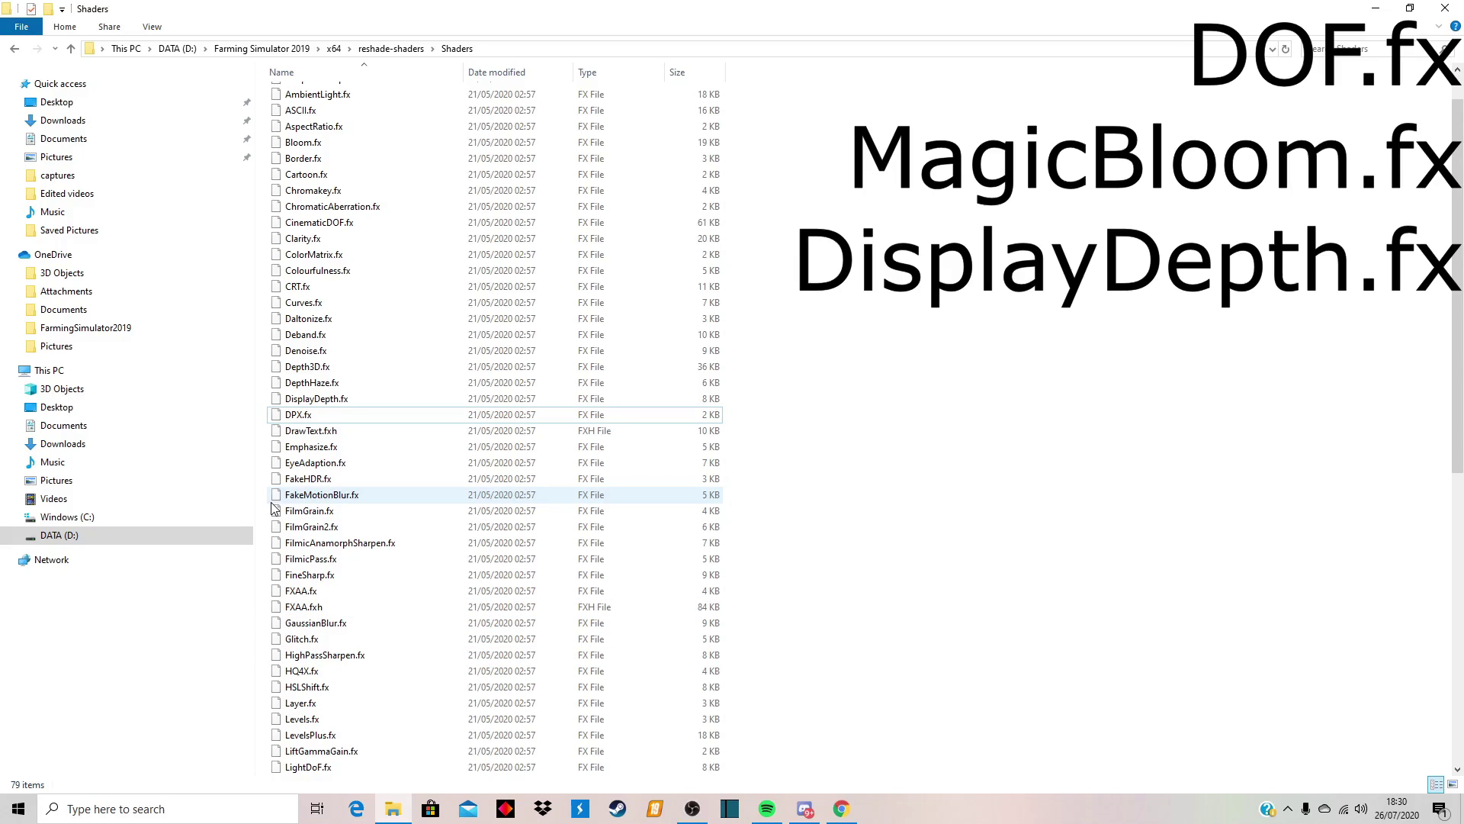
scroll(350, 496, down, 4)
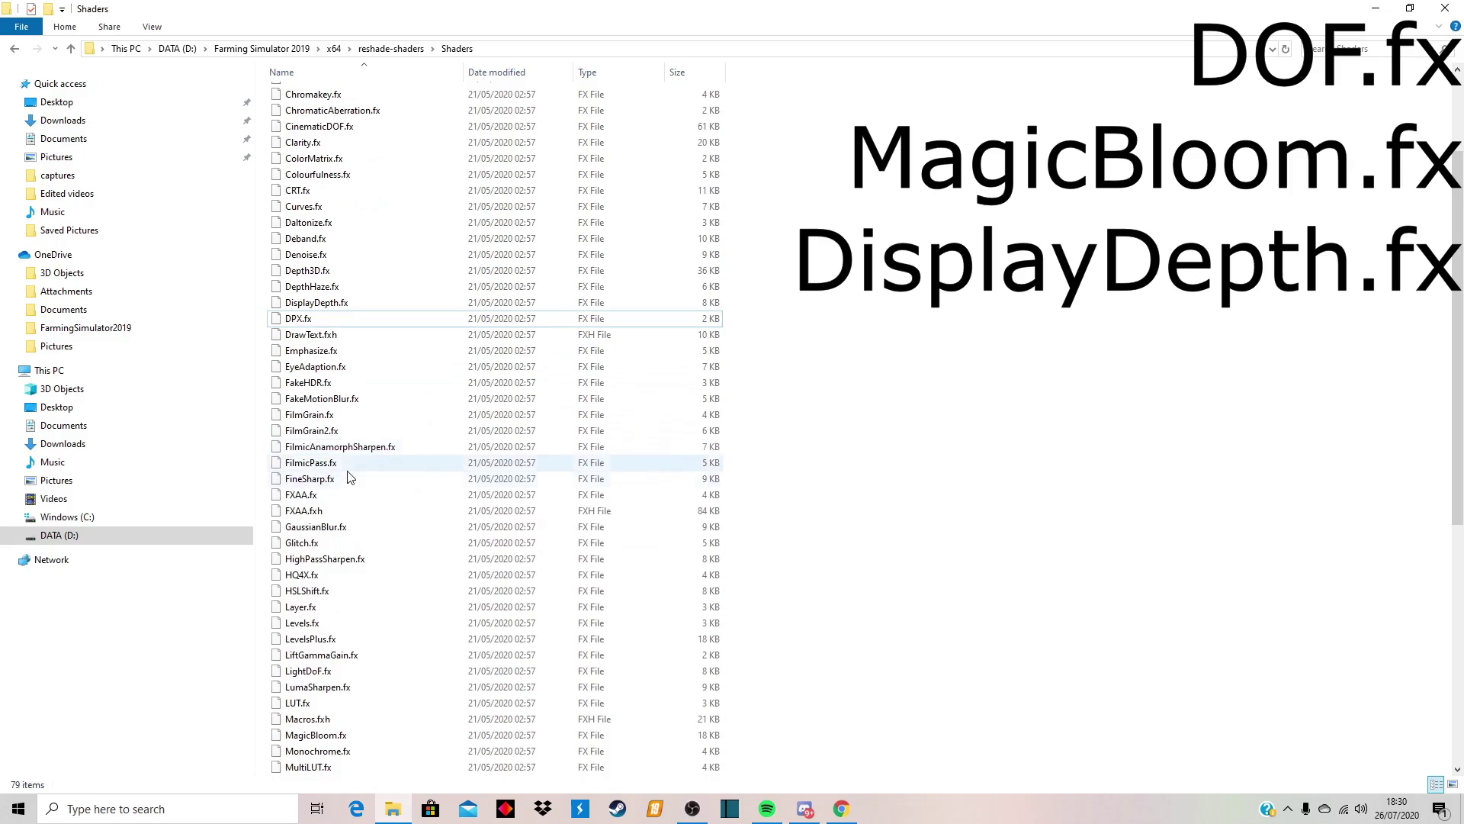
scroll(347, 496, down, 1)
click(330, 593)
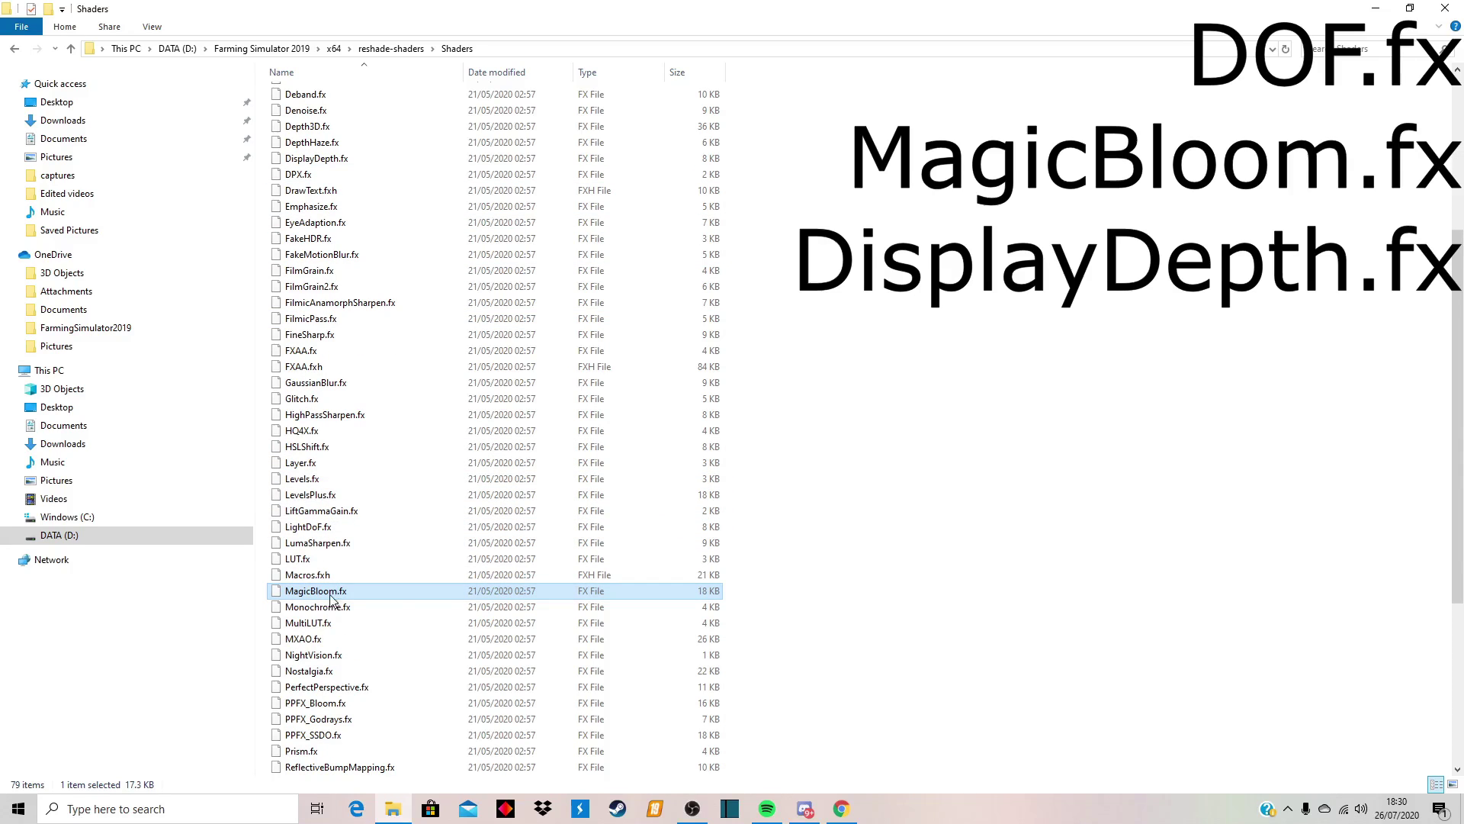
right_click(329, 596)
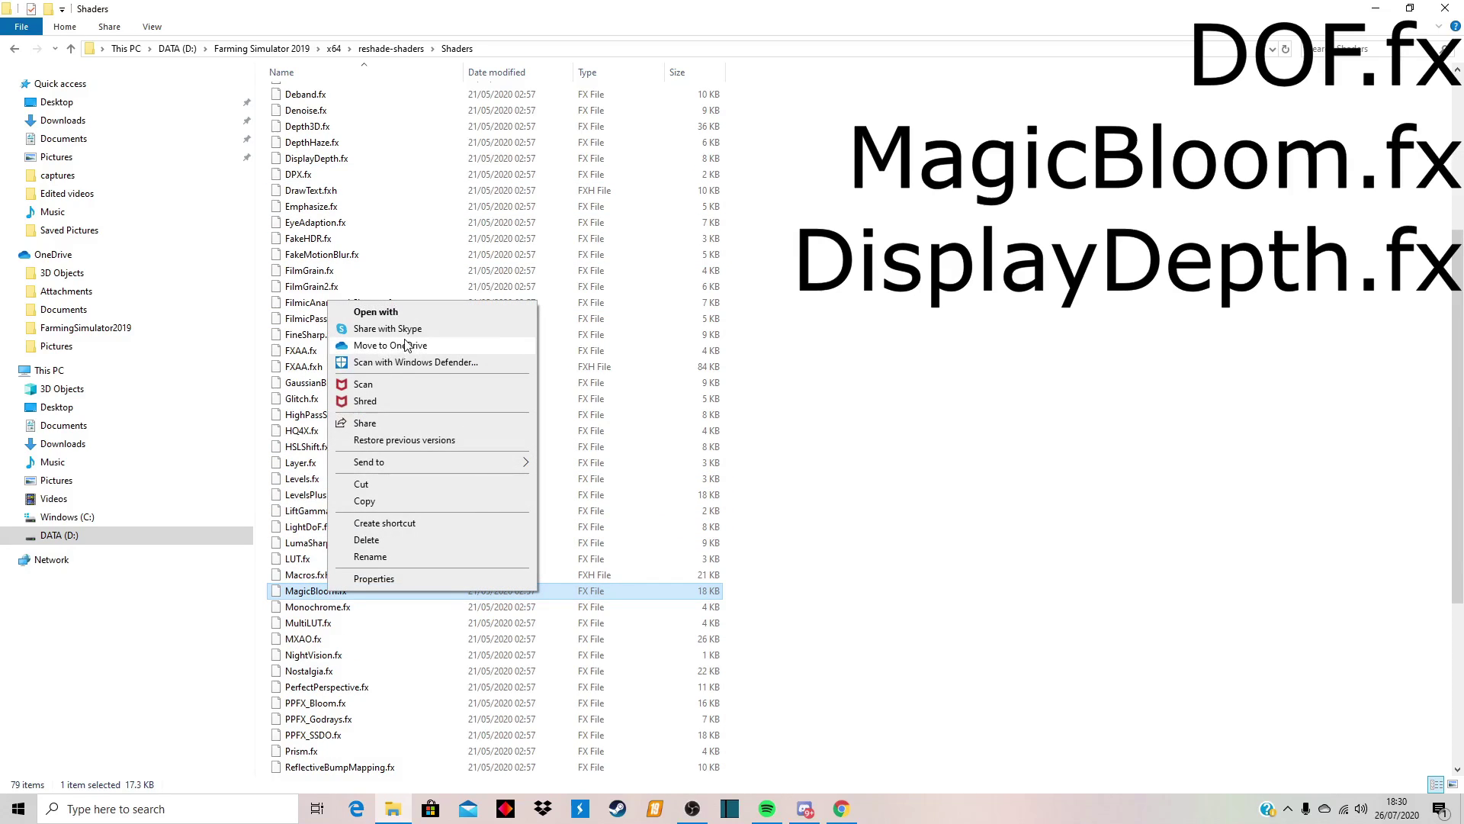
click(367, 539)
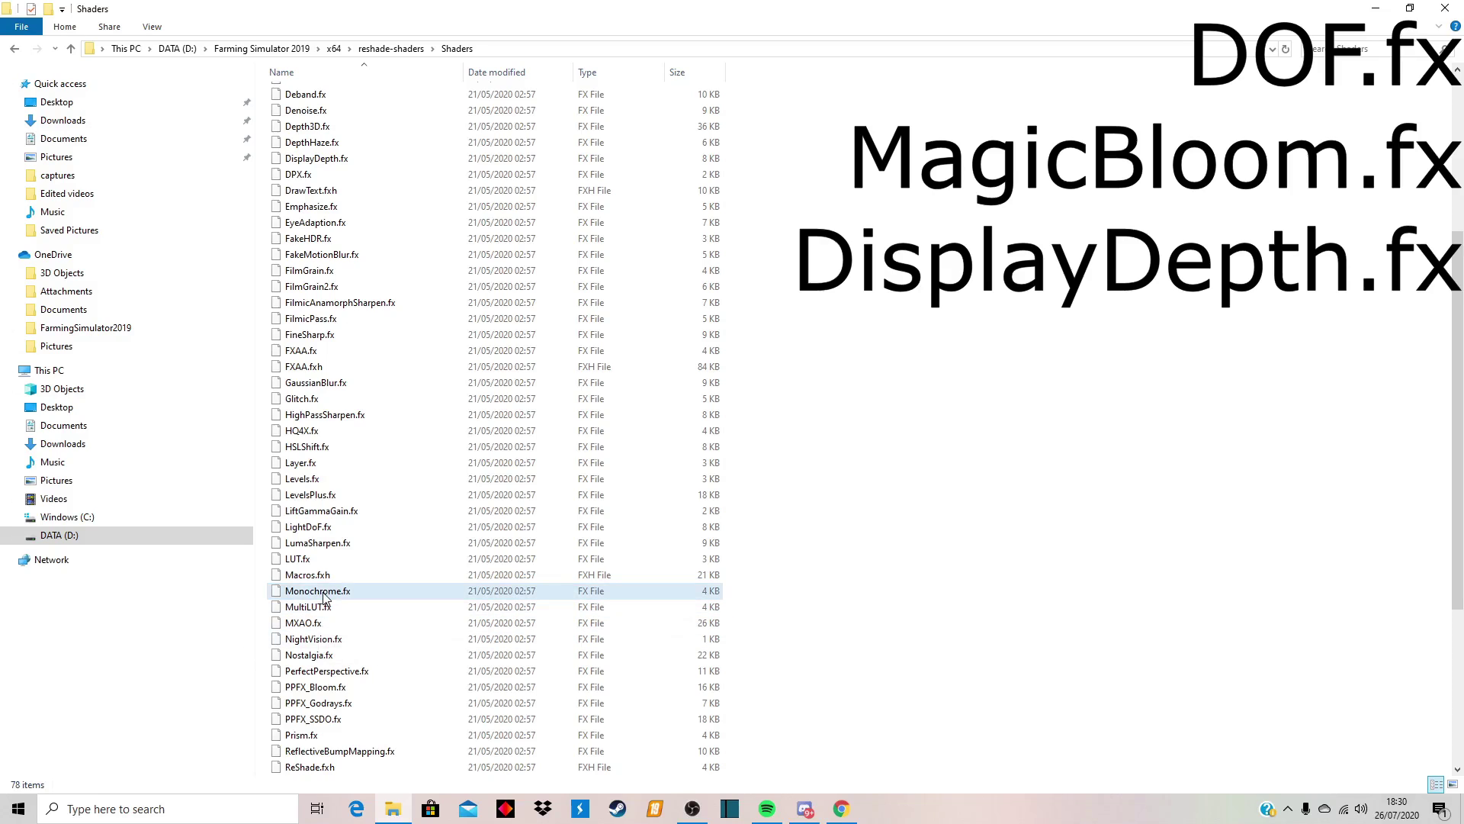
scroll(323, 594, up, 4)
scroll(324, 593, up, 2)
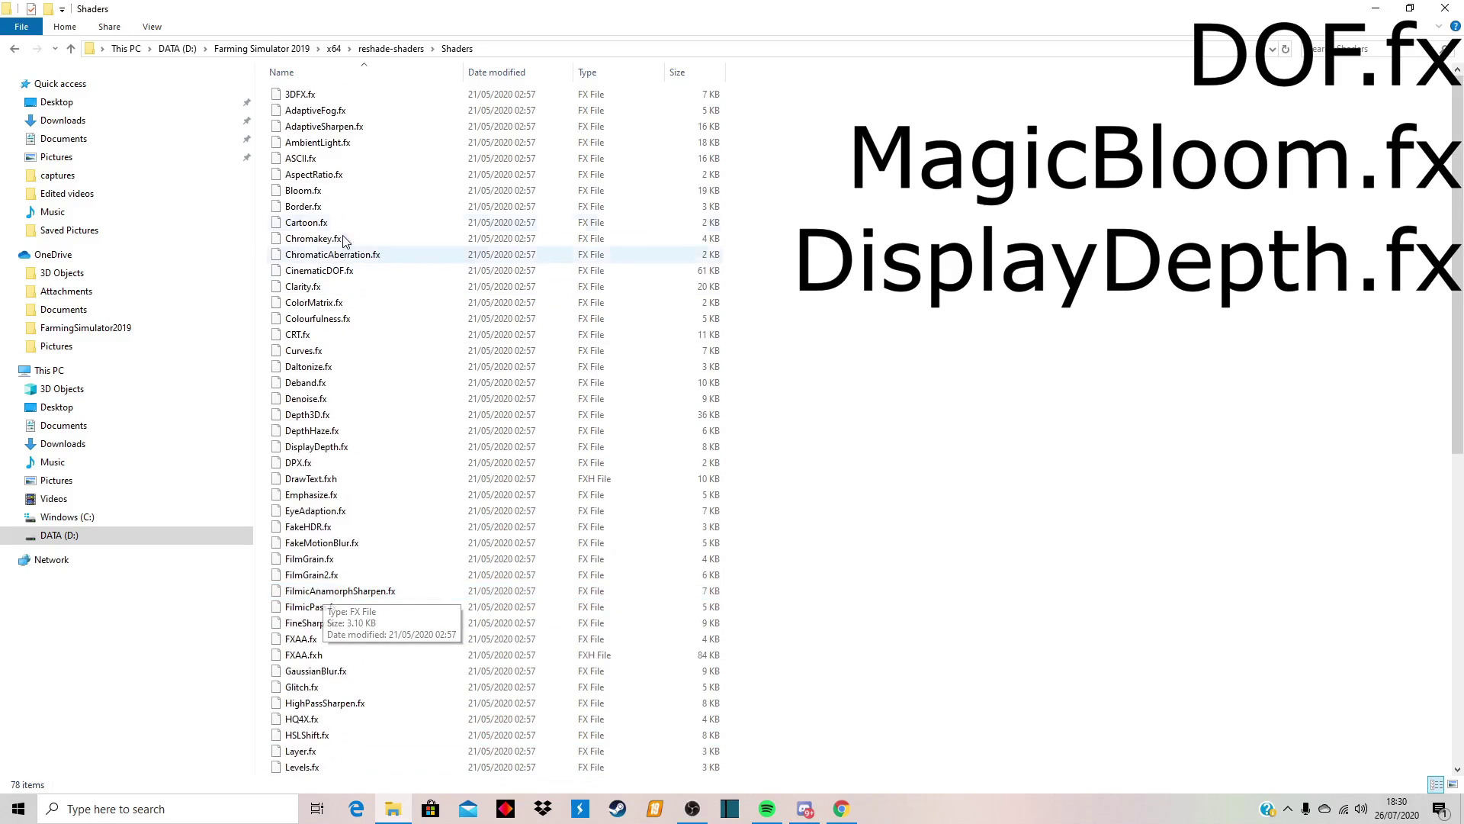
right_click(313, 447)
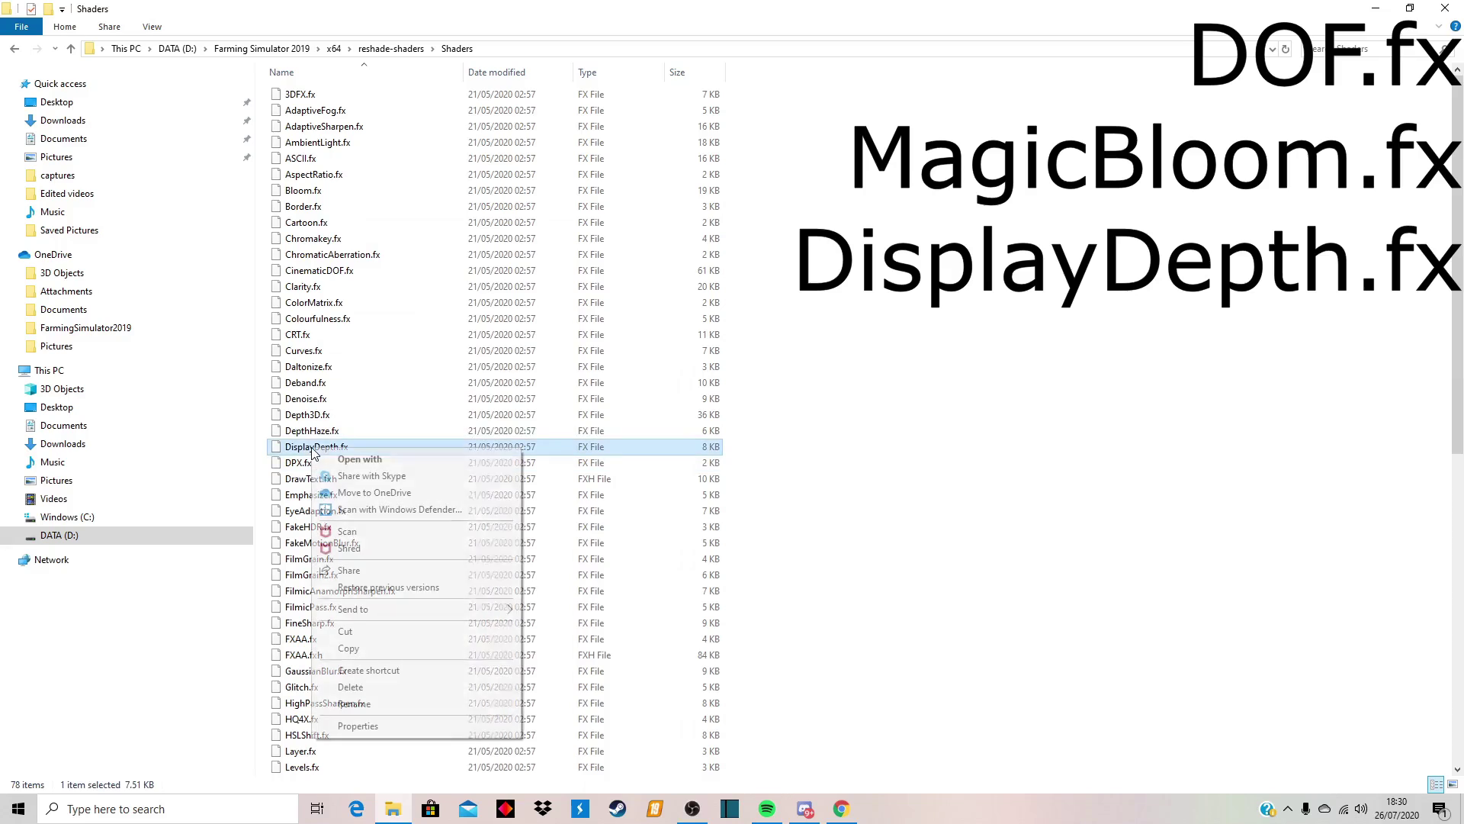
click(374, 686)
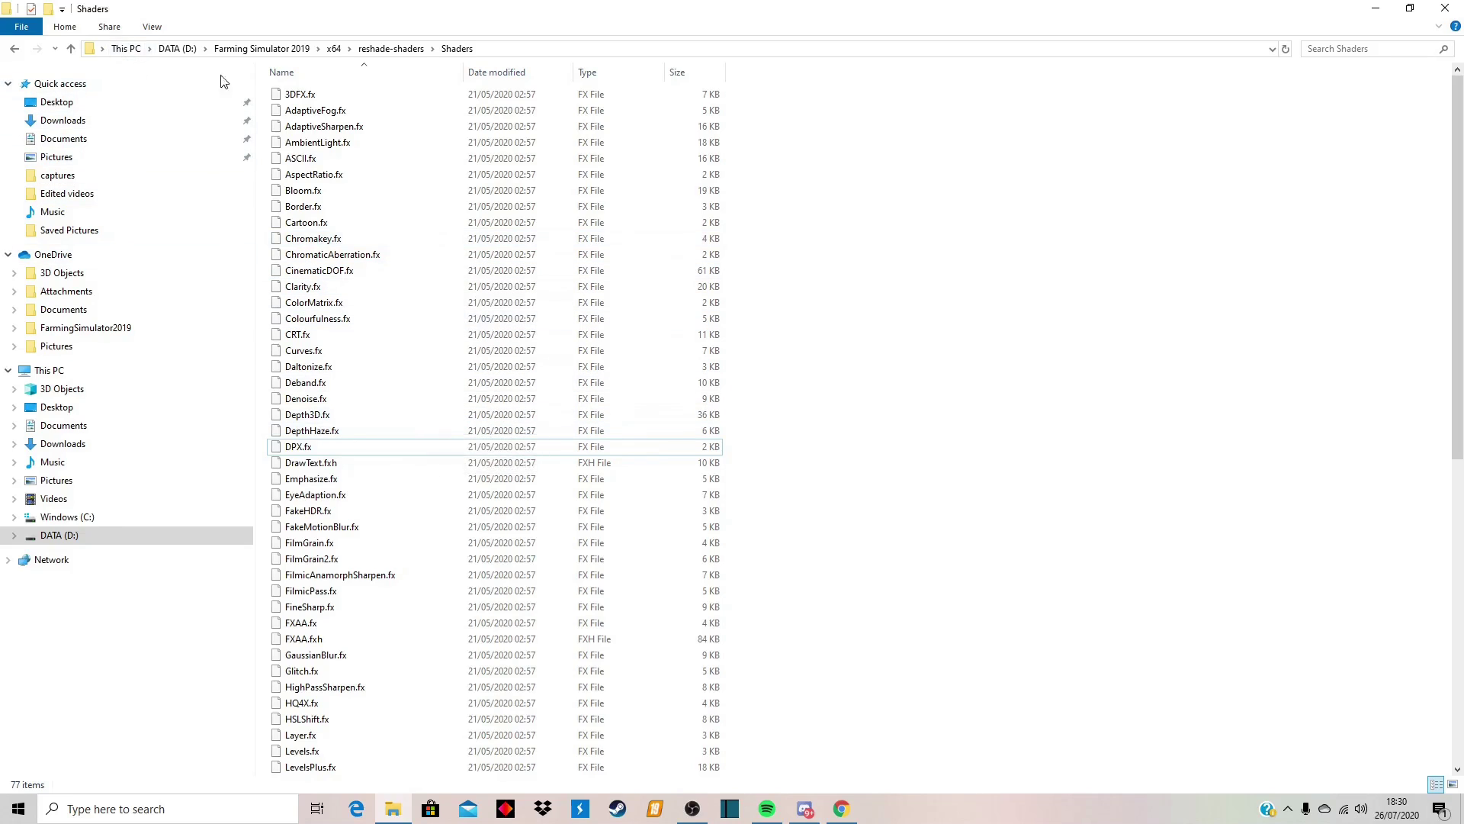
Go back twice, from Shaders through reshade-shaders to the x64 folder.
click(14, 50)
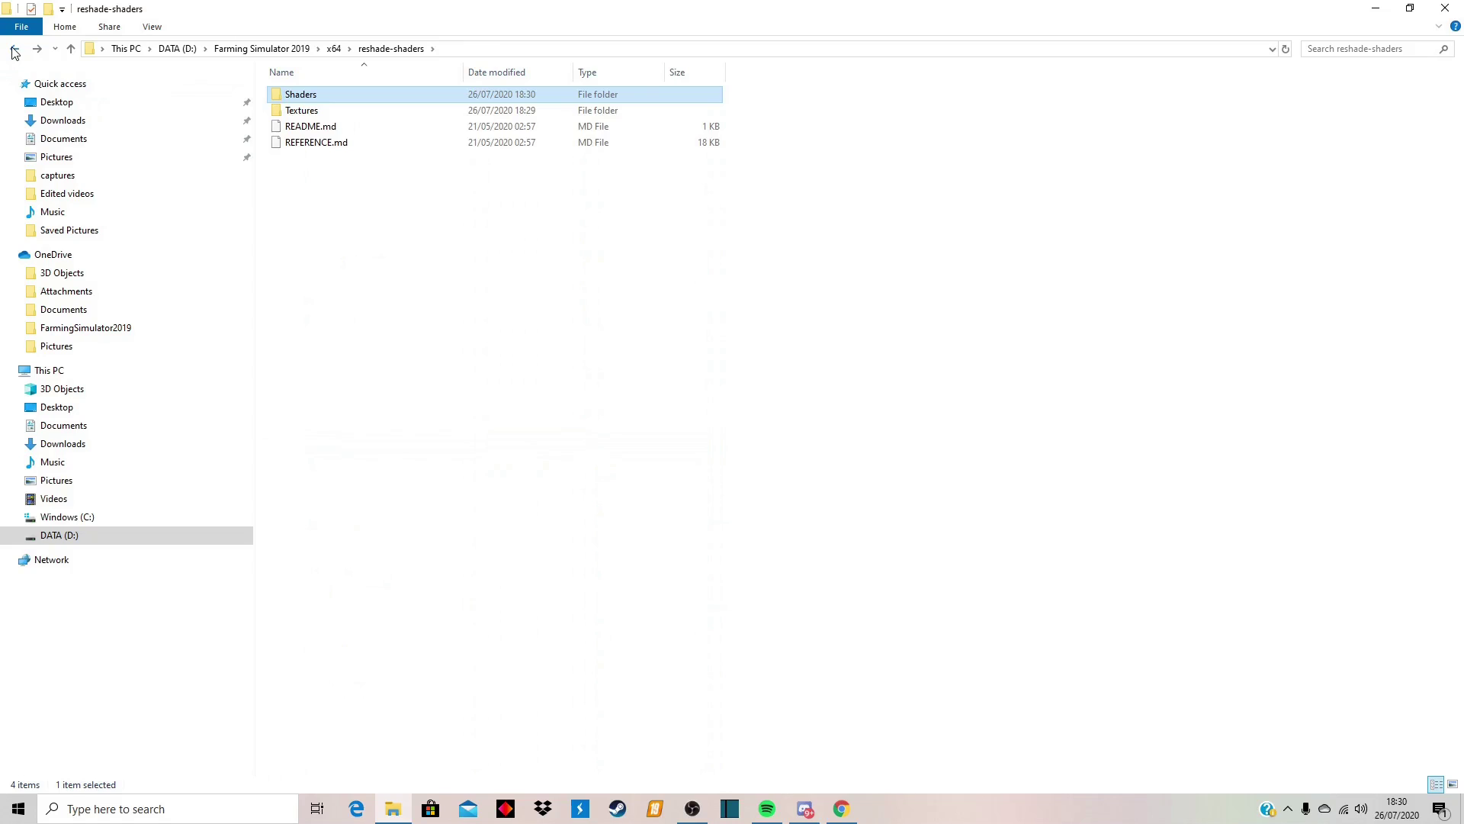
click(14, 50)
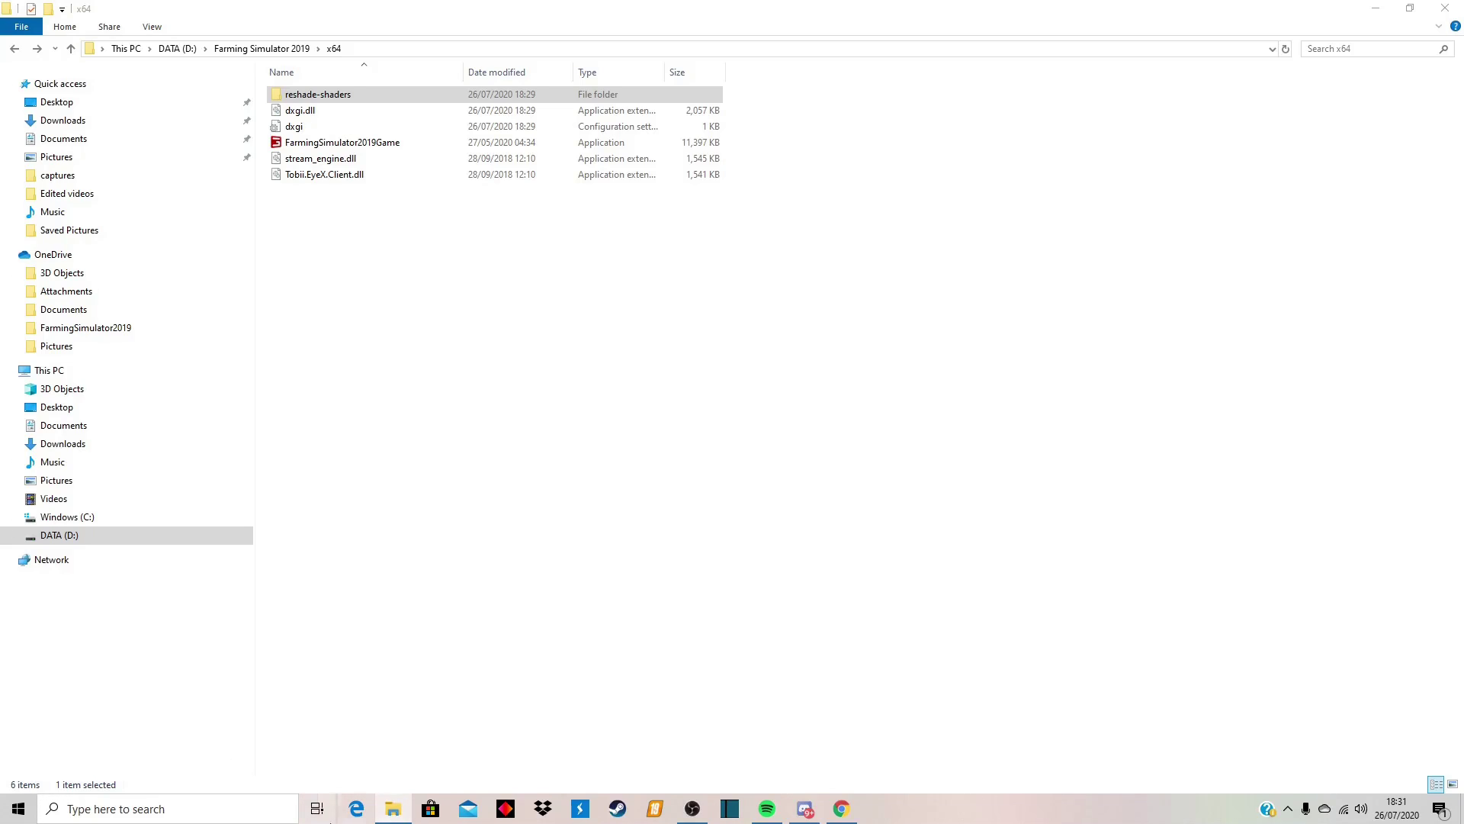
Set Farming Simulator 19 to run as administrator in its Compatibility properties and confirm with OK.
right_click(655, 809)
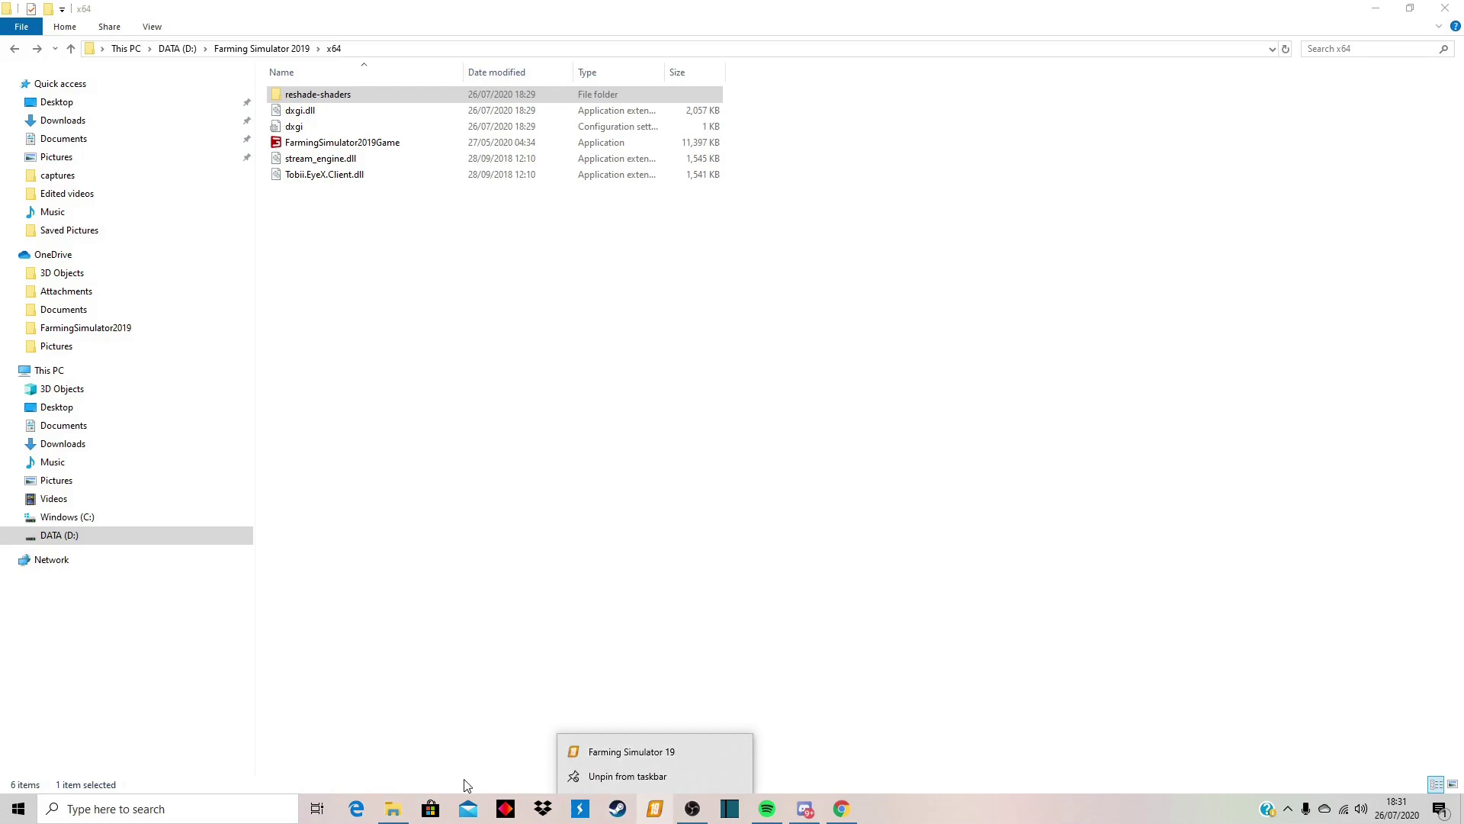
click(67, 809)
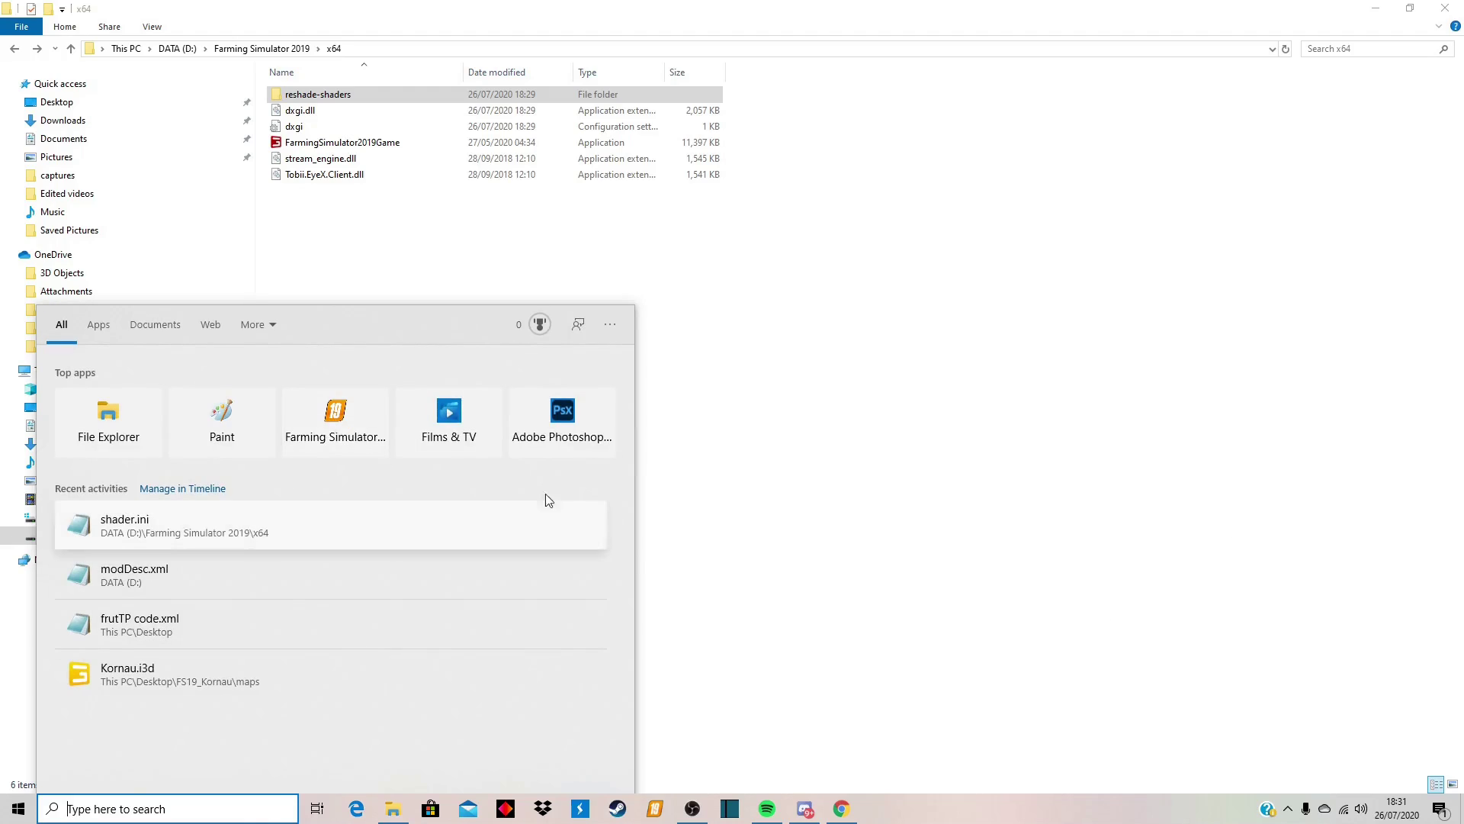
right_click(372, 405)
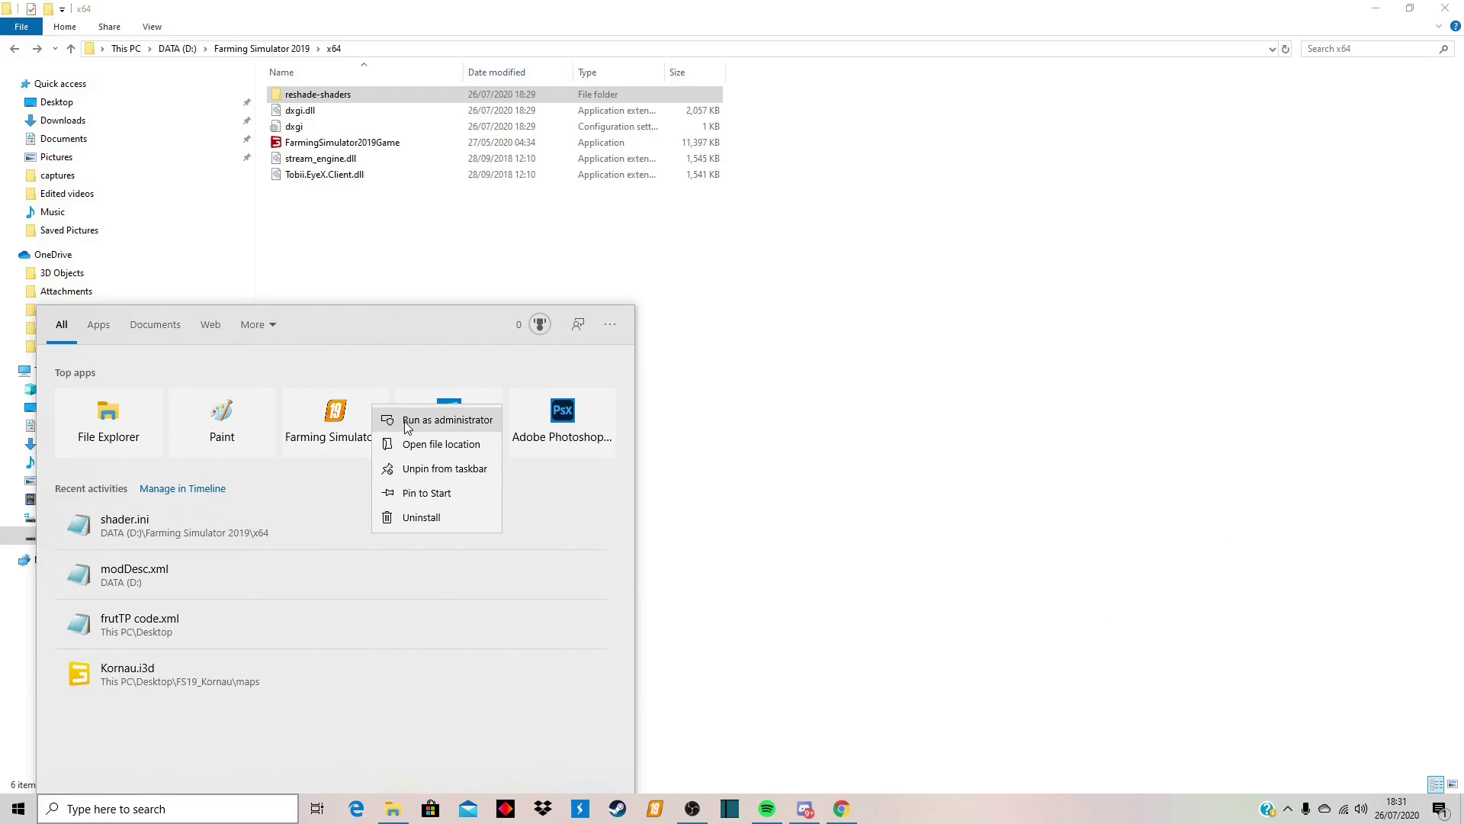
click(992, 543)
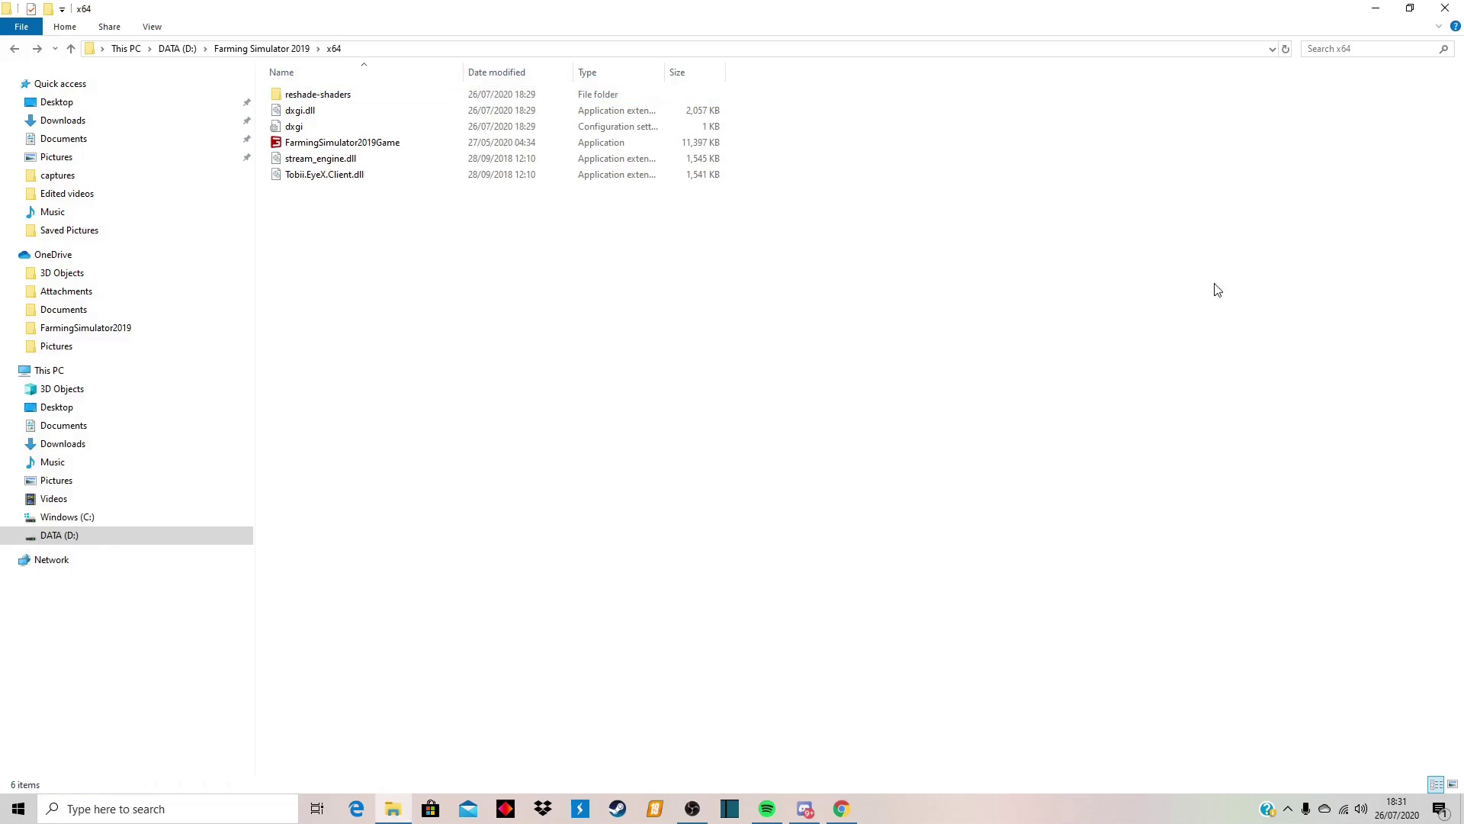
click(1375, 8)
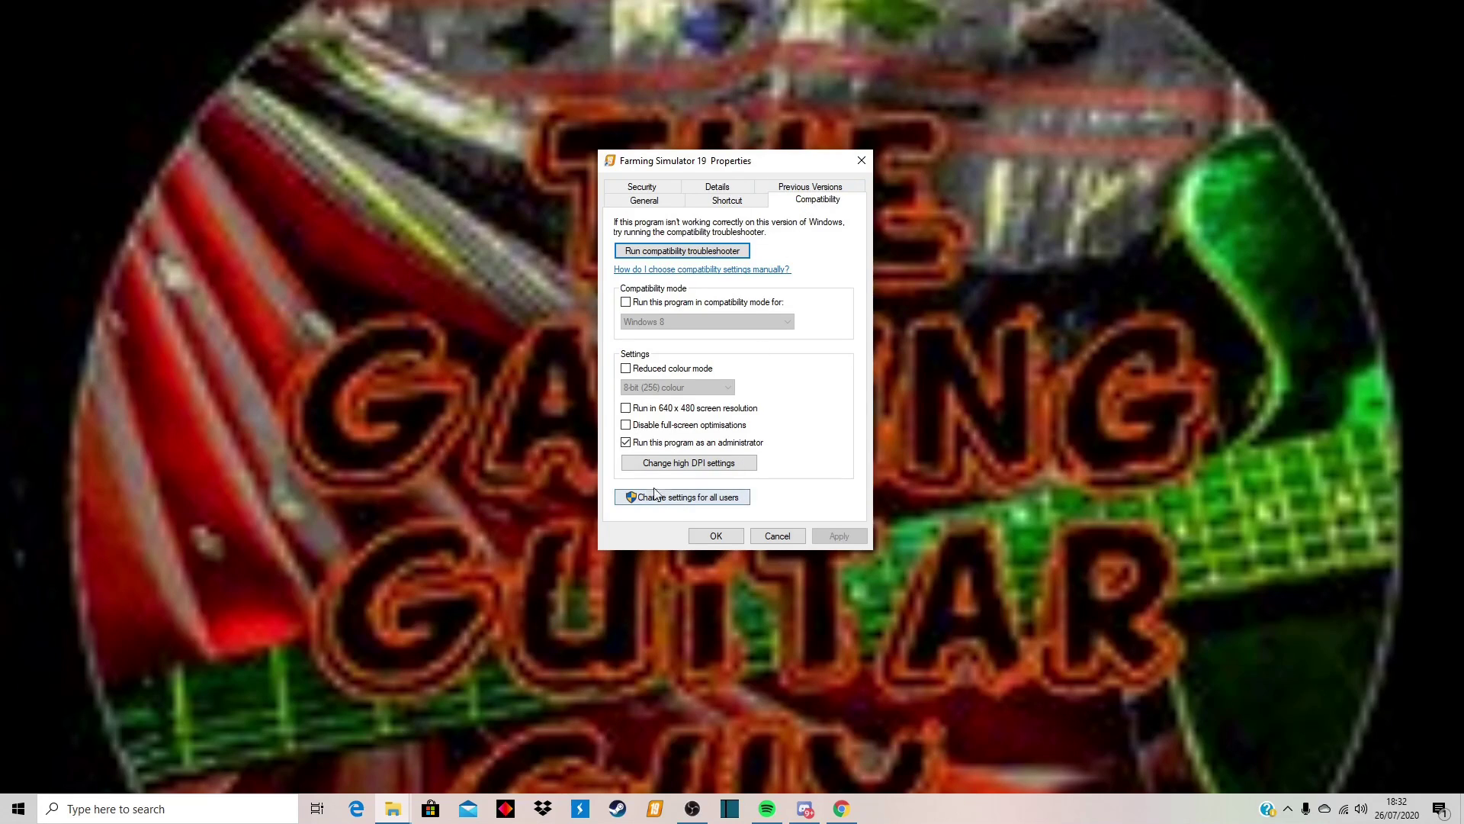
click(721, 536)
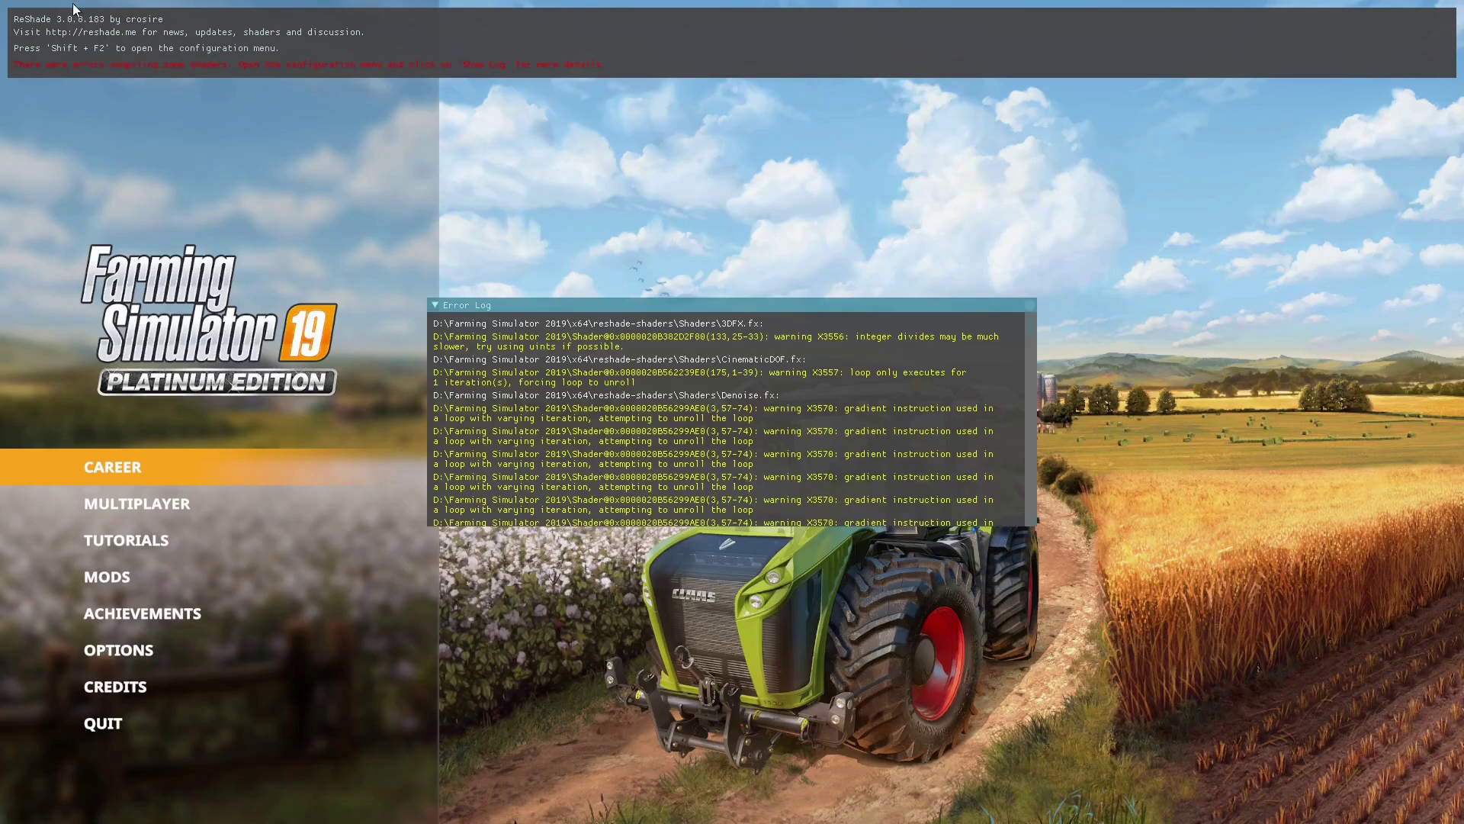
Scroll ReShade's error log to its last shader compile warnings at the game's main menu.
scroll(747, 490, down, 5)
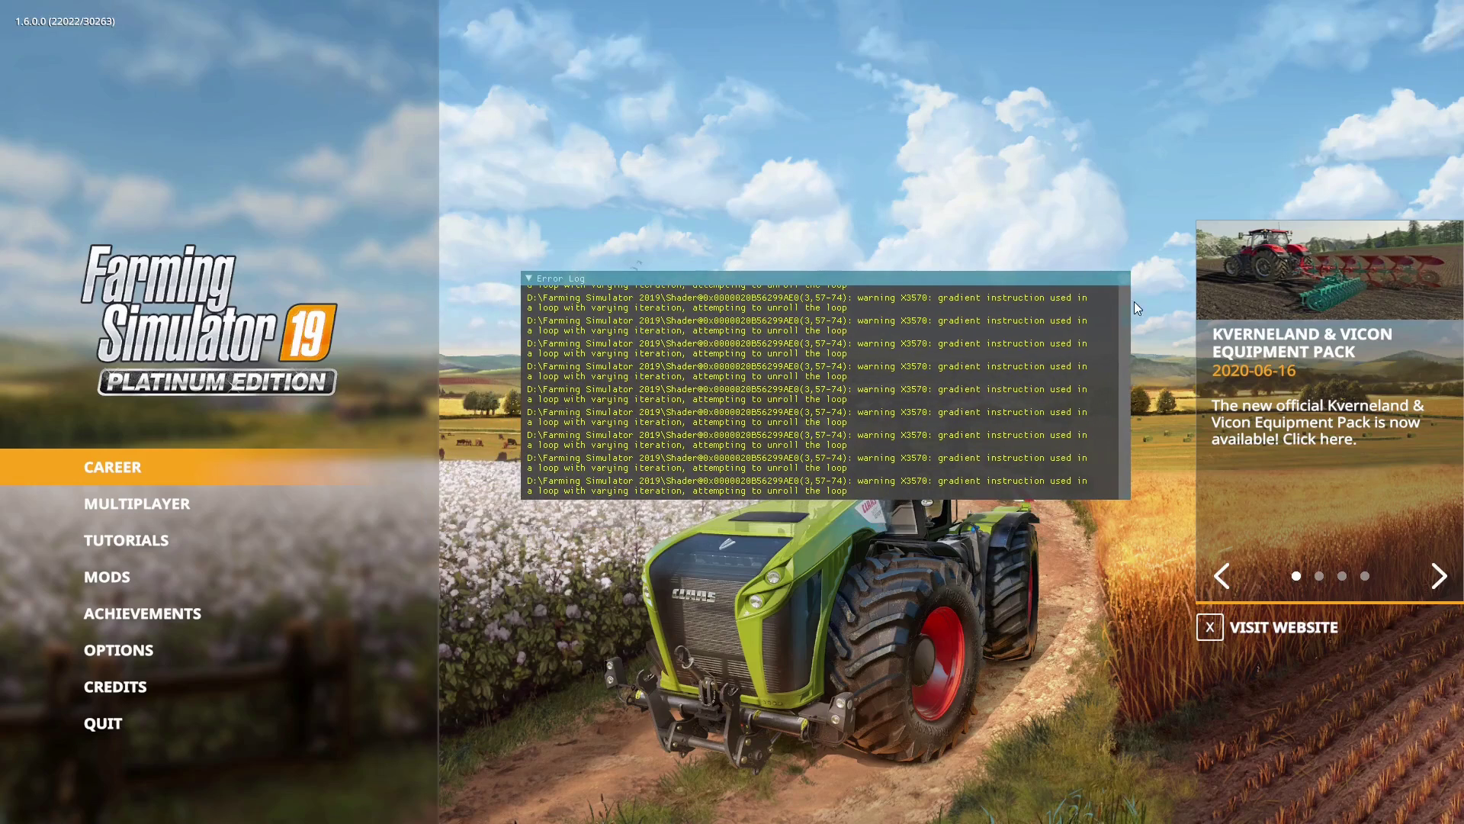
Dismiss the ReShade error log and start a New farmer career in Savegame 2.
click(1122, 304)
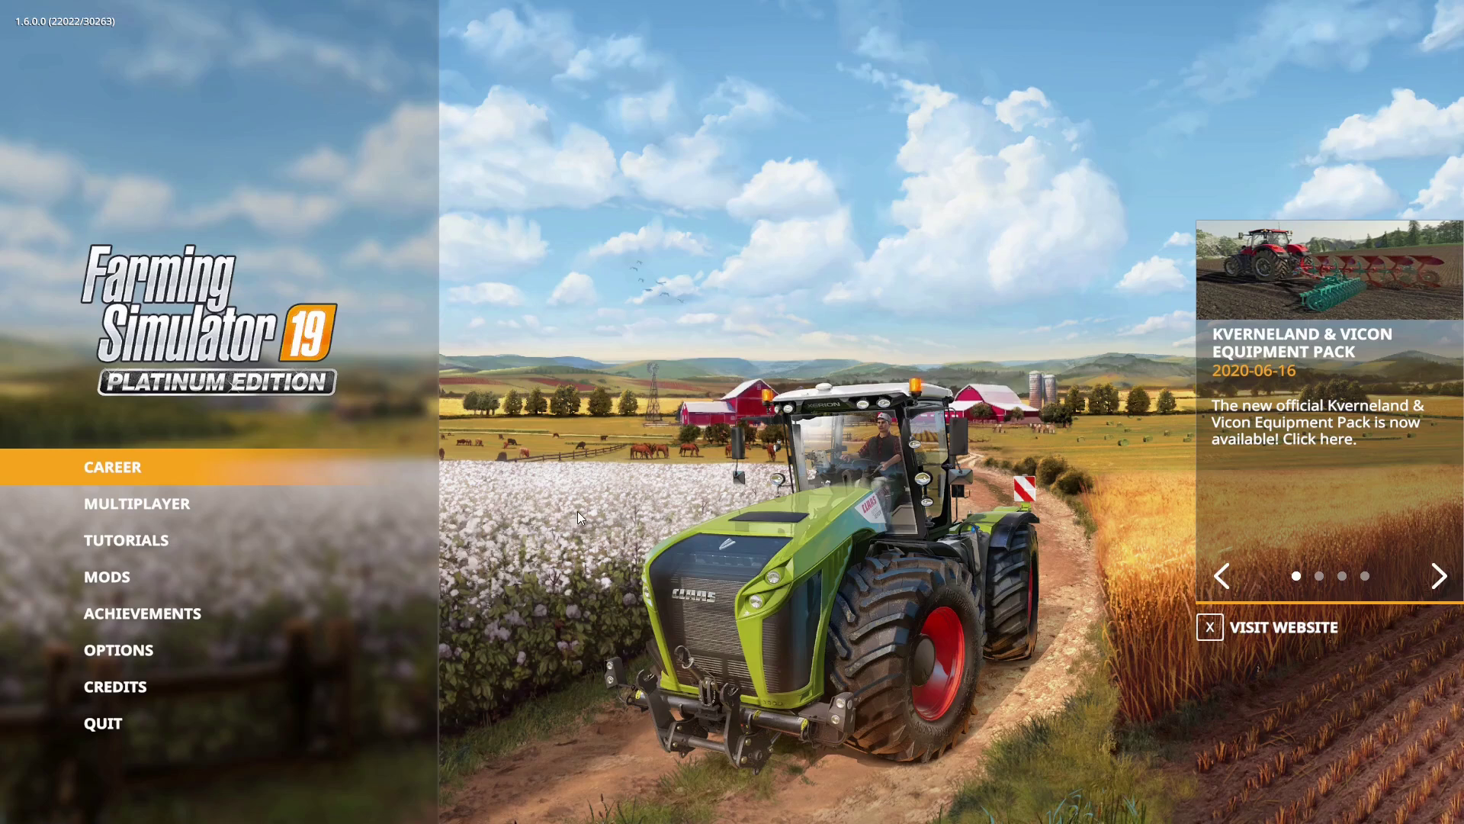
key(Return)
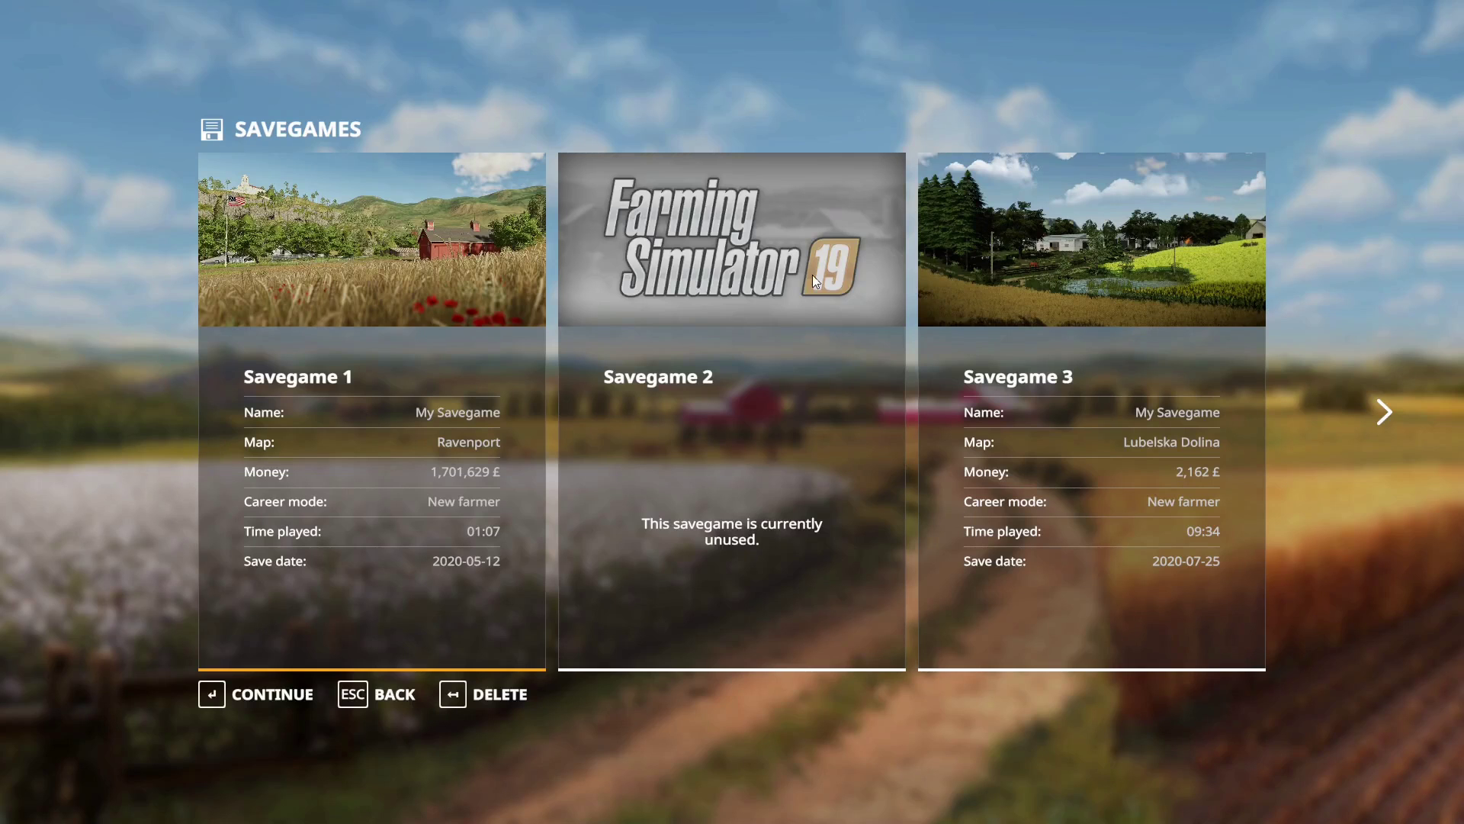
click(637, 506)
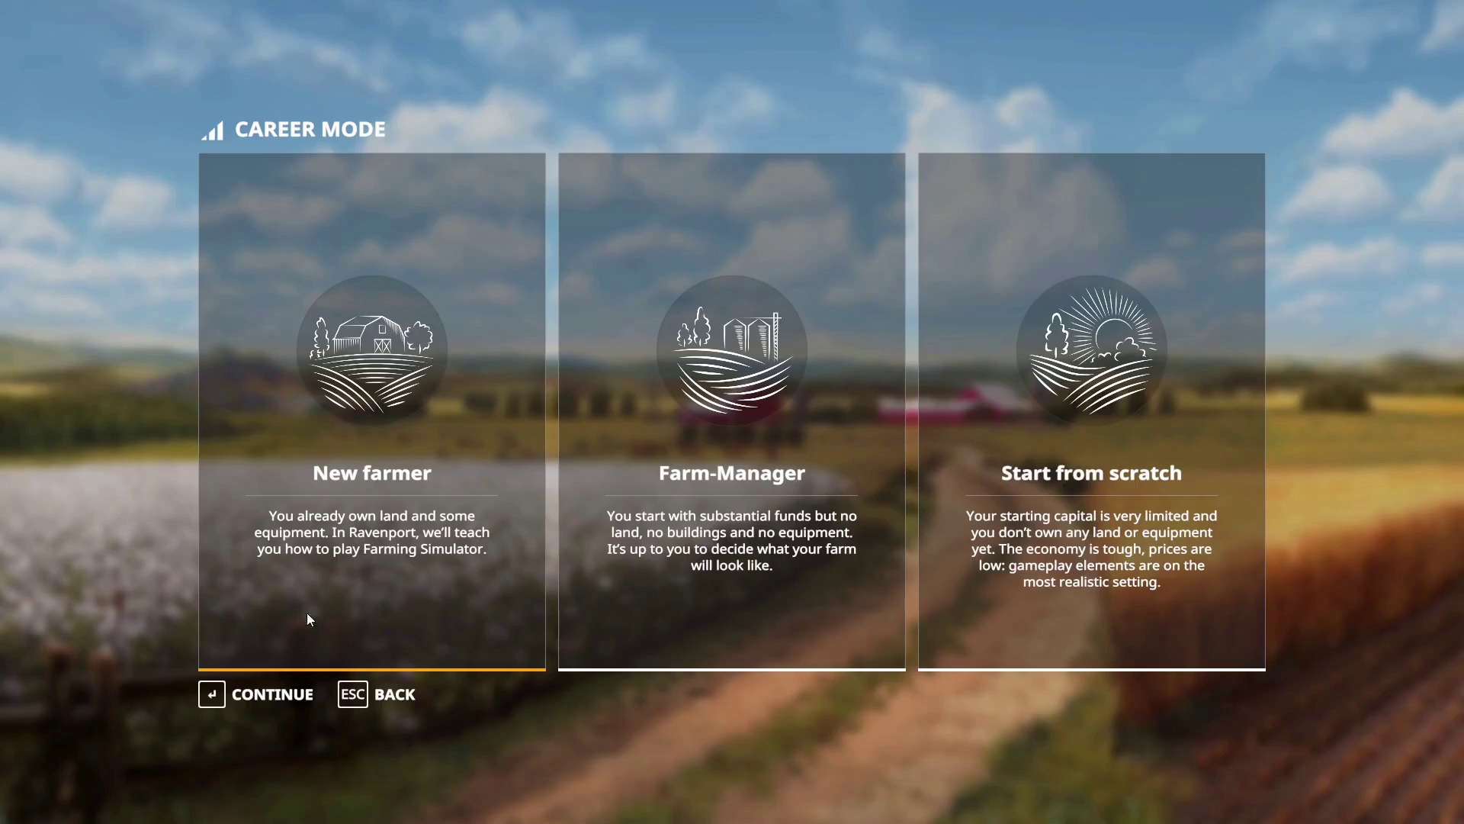
click(301, 543)
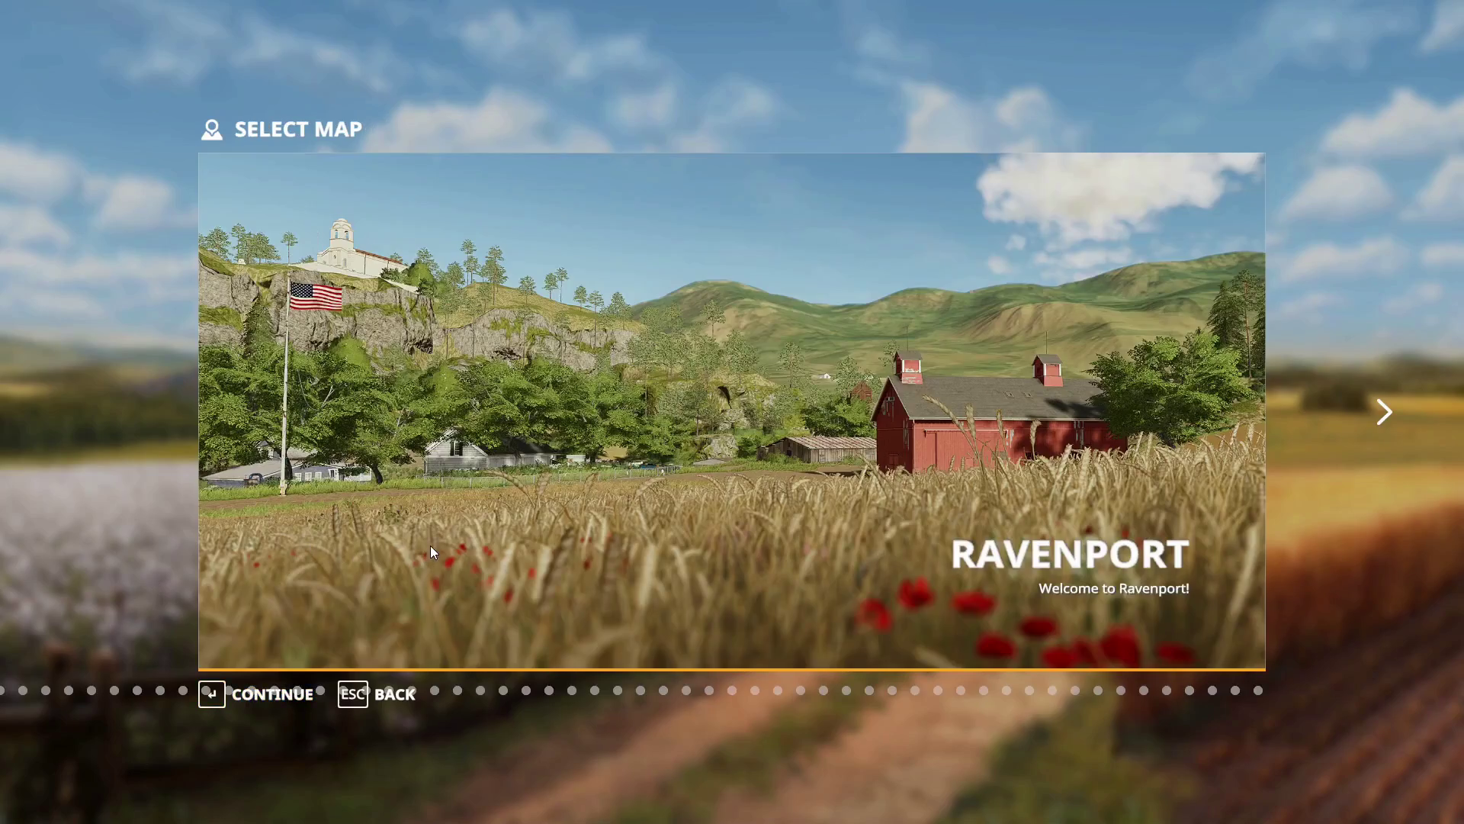
Select the Campaign of France map, accept the character, and deselect all mods.
key(Right)
key(Right)
key(Right)
key(Right)
key(Right)
key(Right)
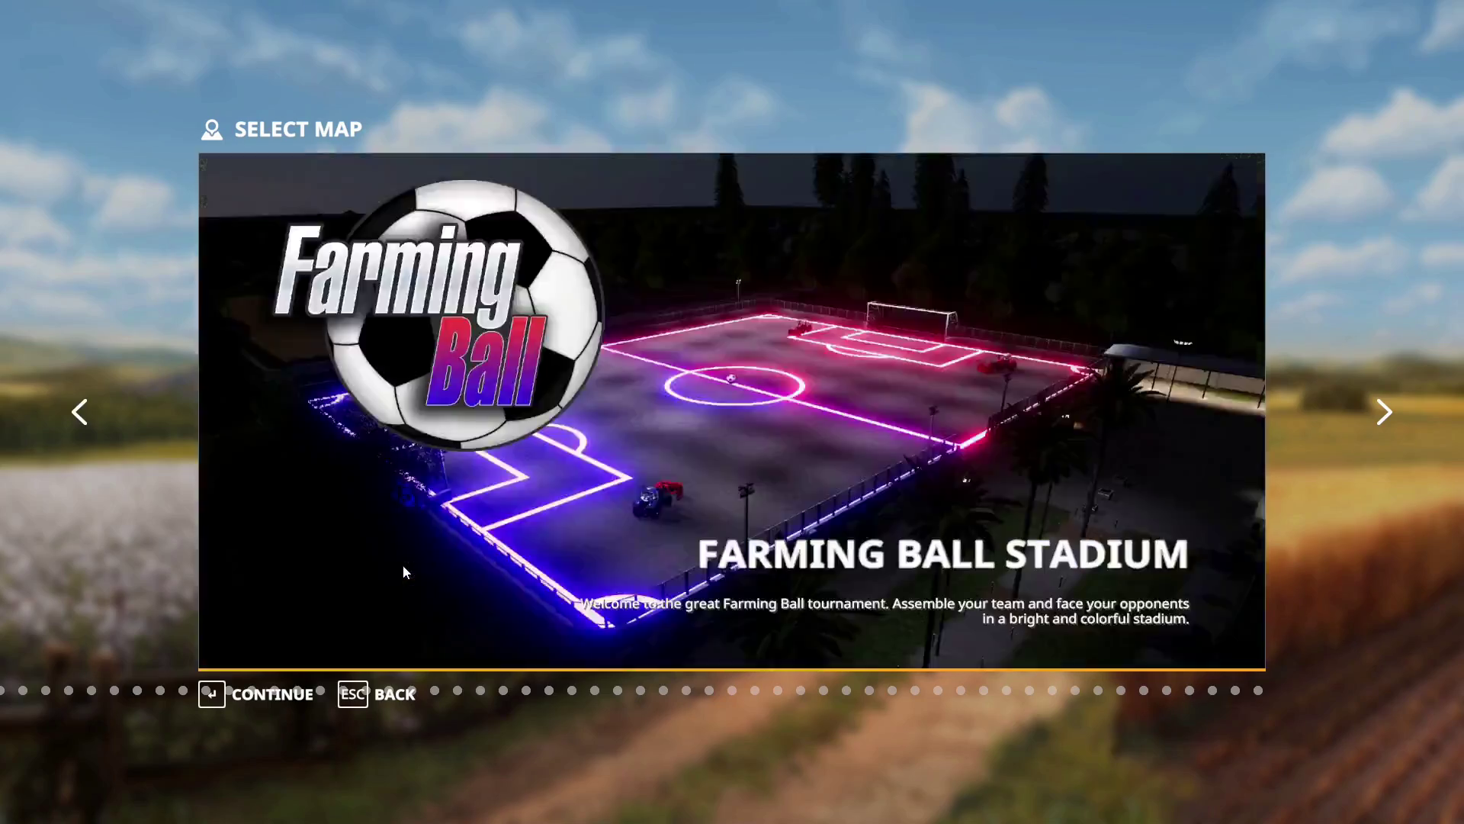
key(Right)
key(Right)
key(Right)
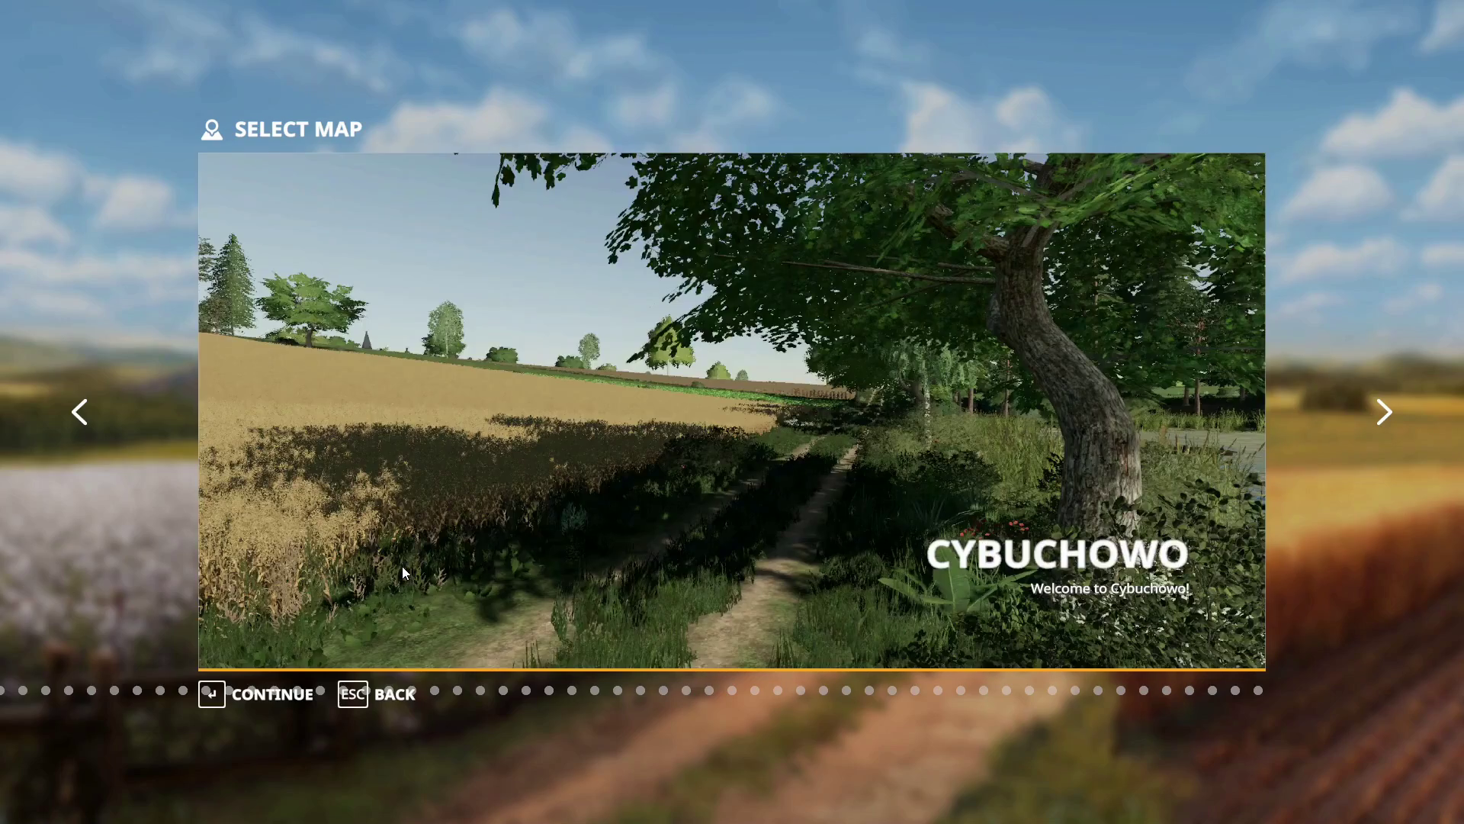
key(Right)
key(Right)
key(Right)
key(Left)
key(Return)
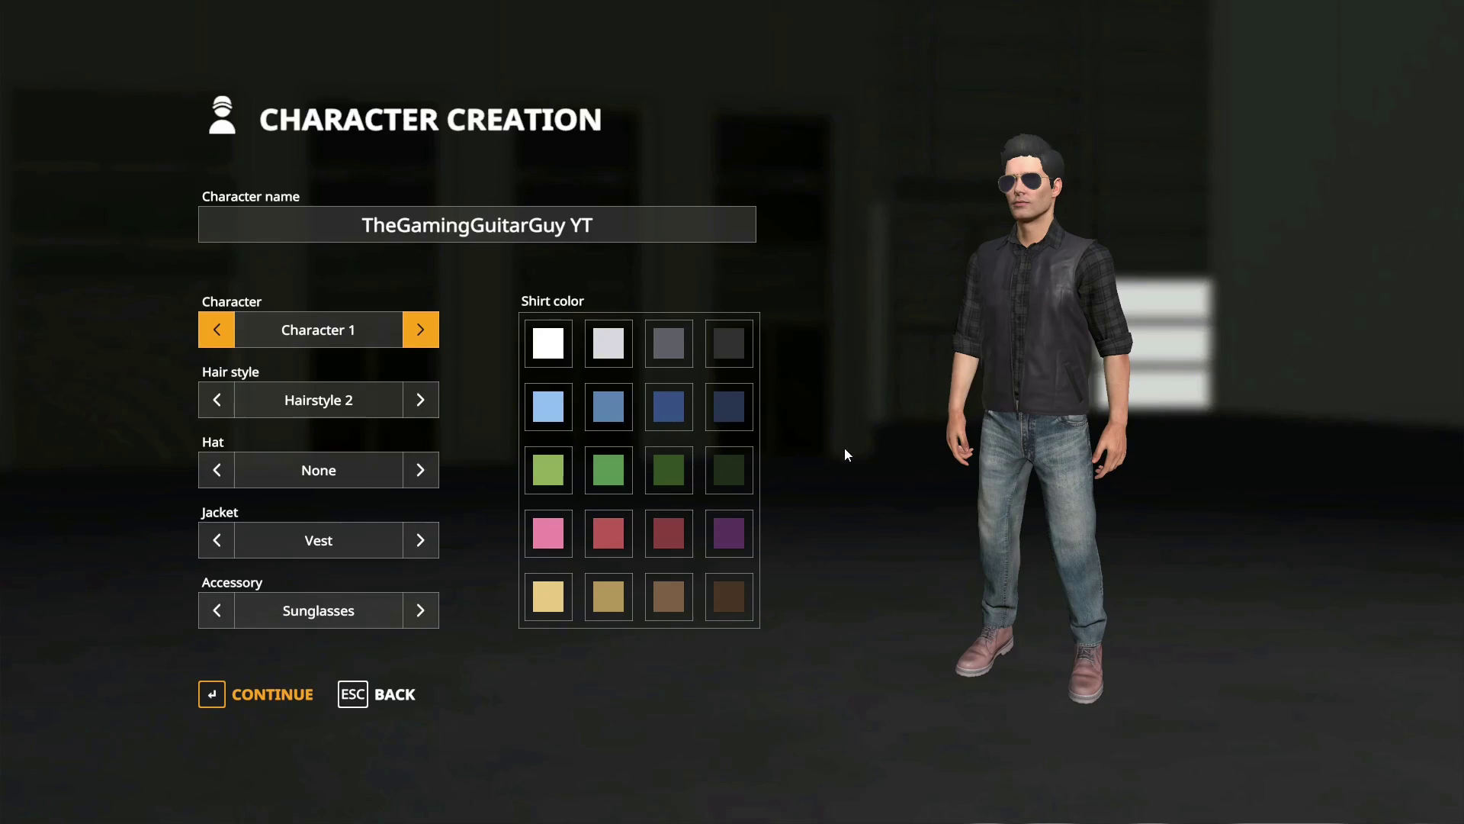
key(Return)
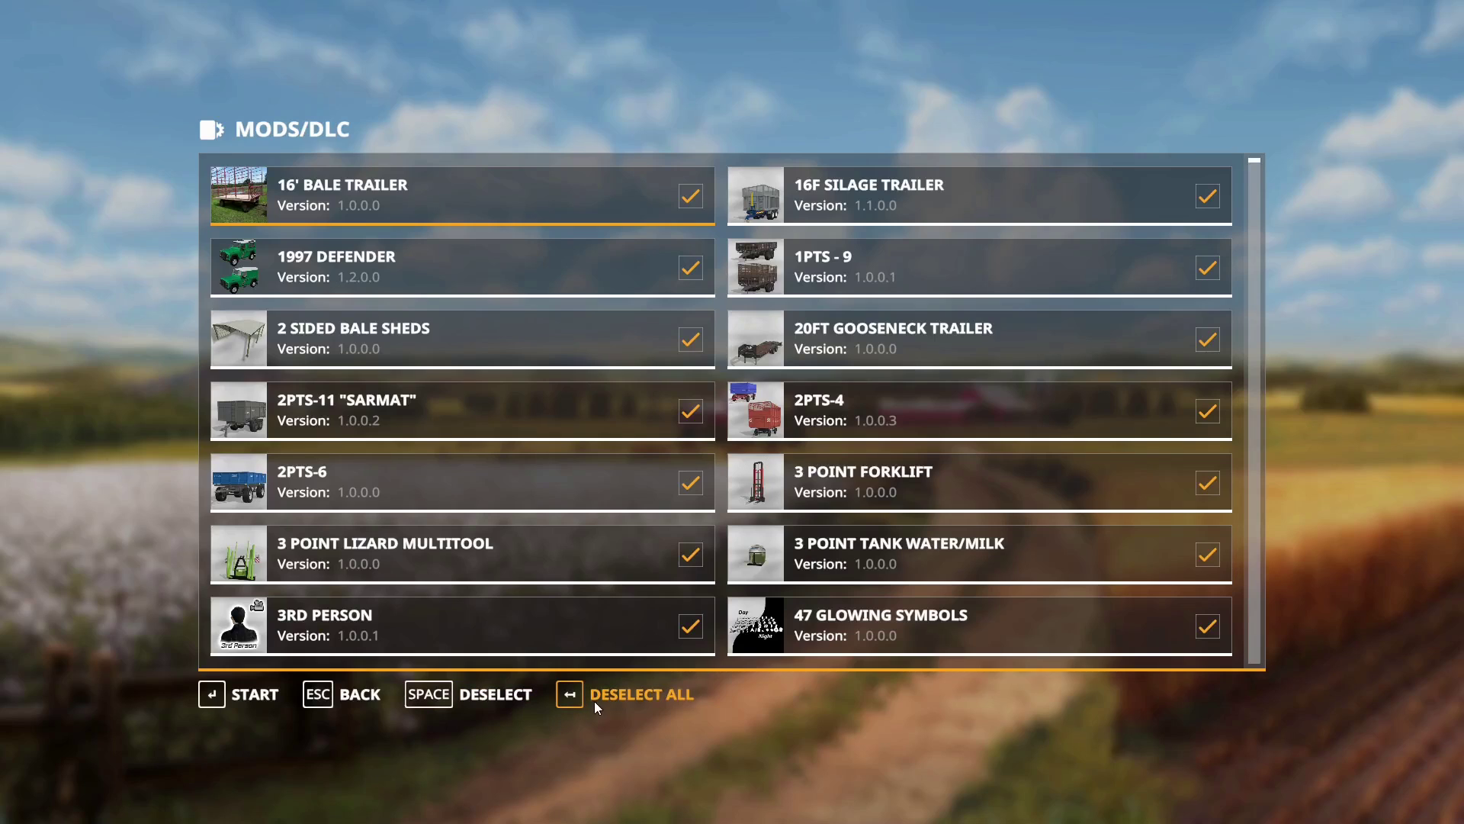
click(593, 696)
Start the Campaign of France game, enter from the loading screen, and dismiss the hint.
click(254, 682)
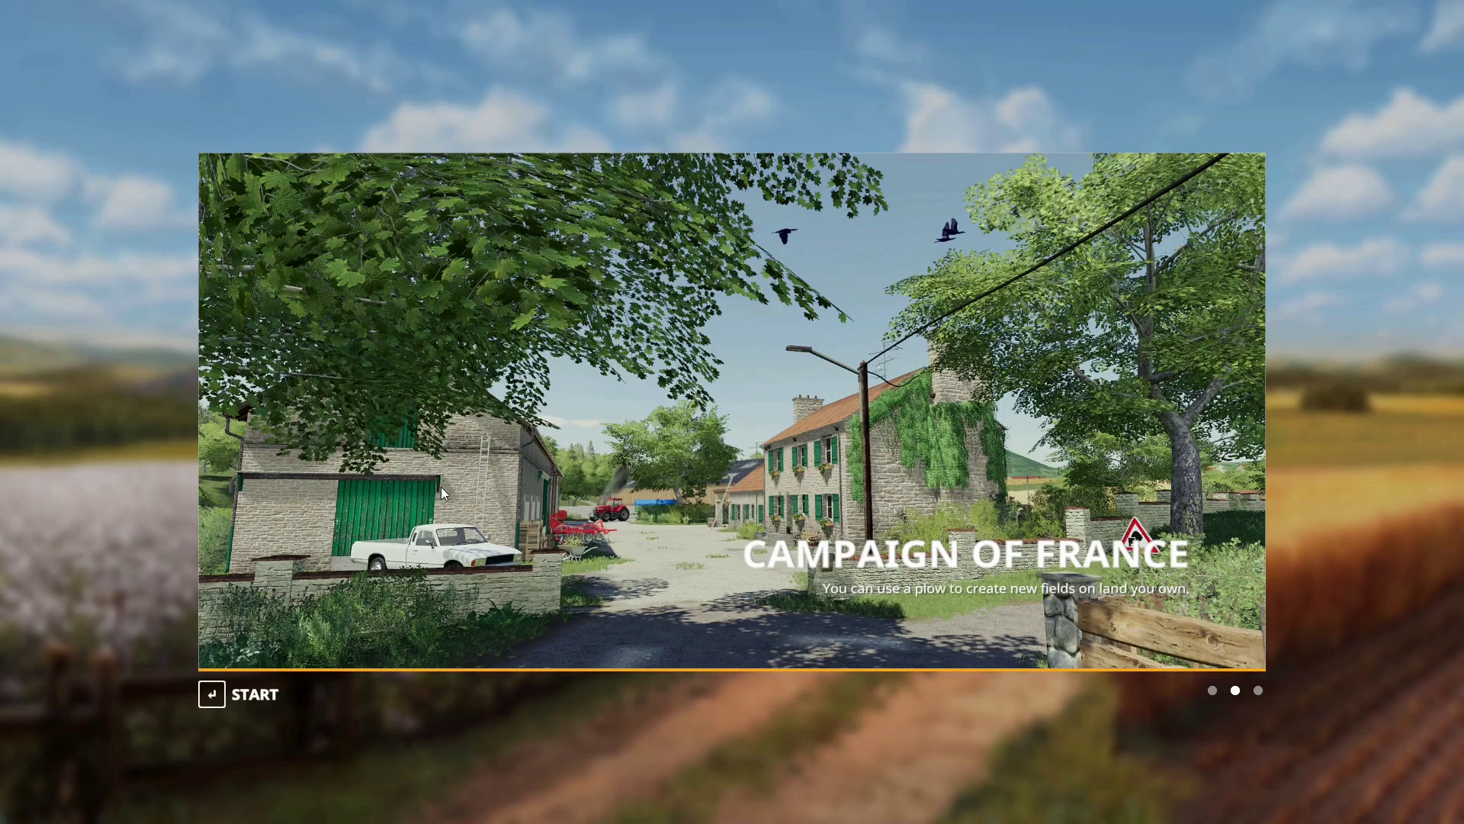
key(Return)
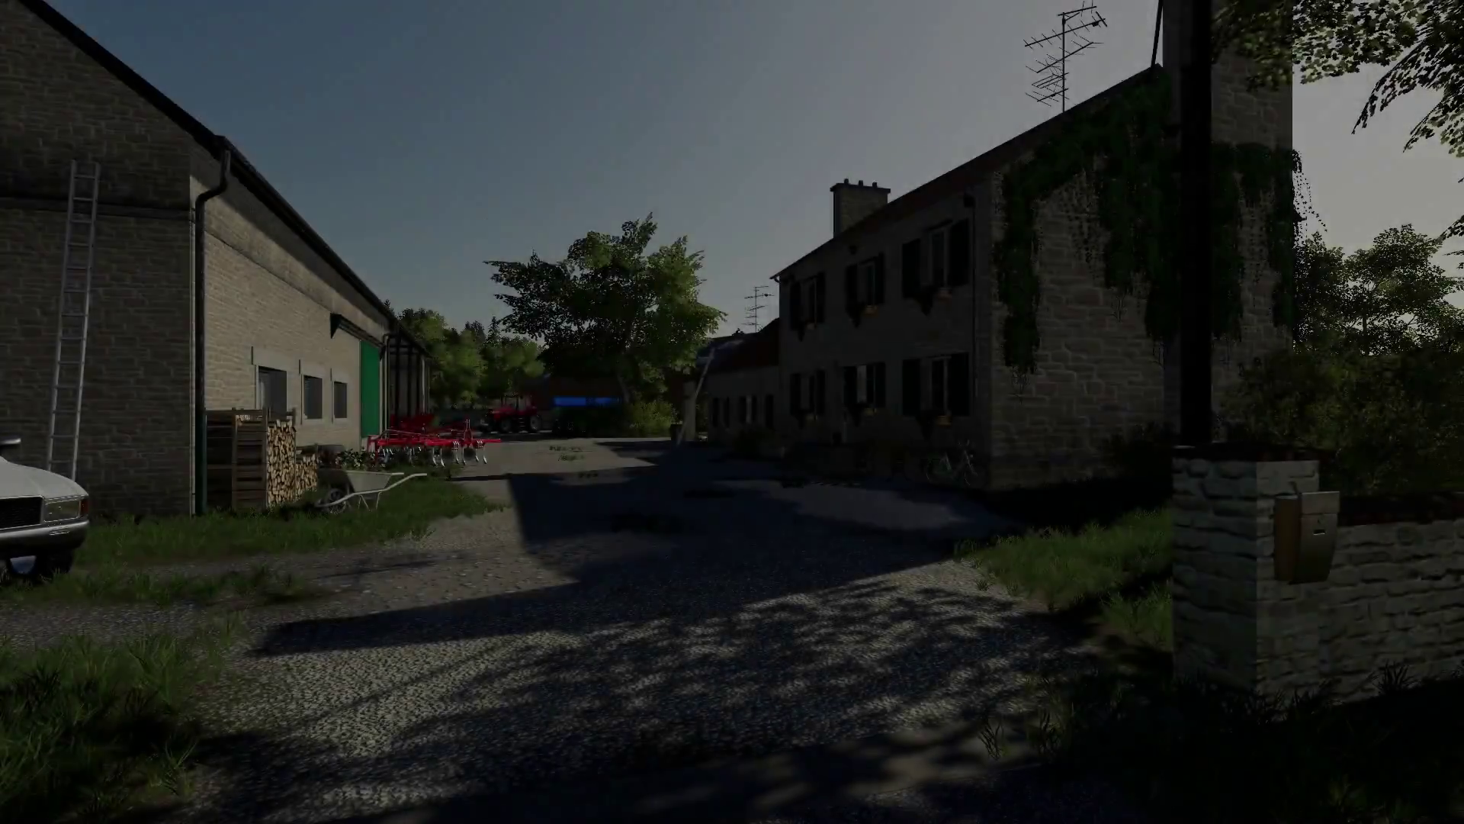
key(Return)
Walk to the shed with the red tractor and combine, then open ReShade with Home.
key(w)
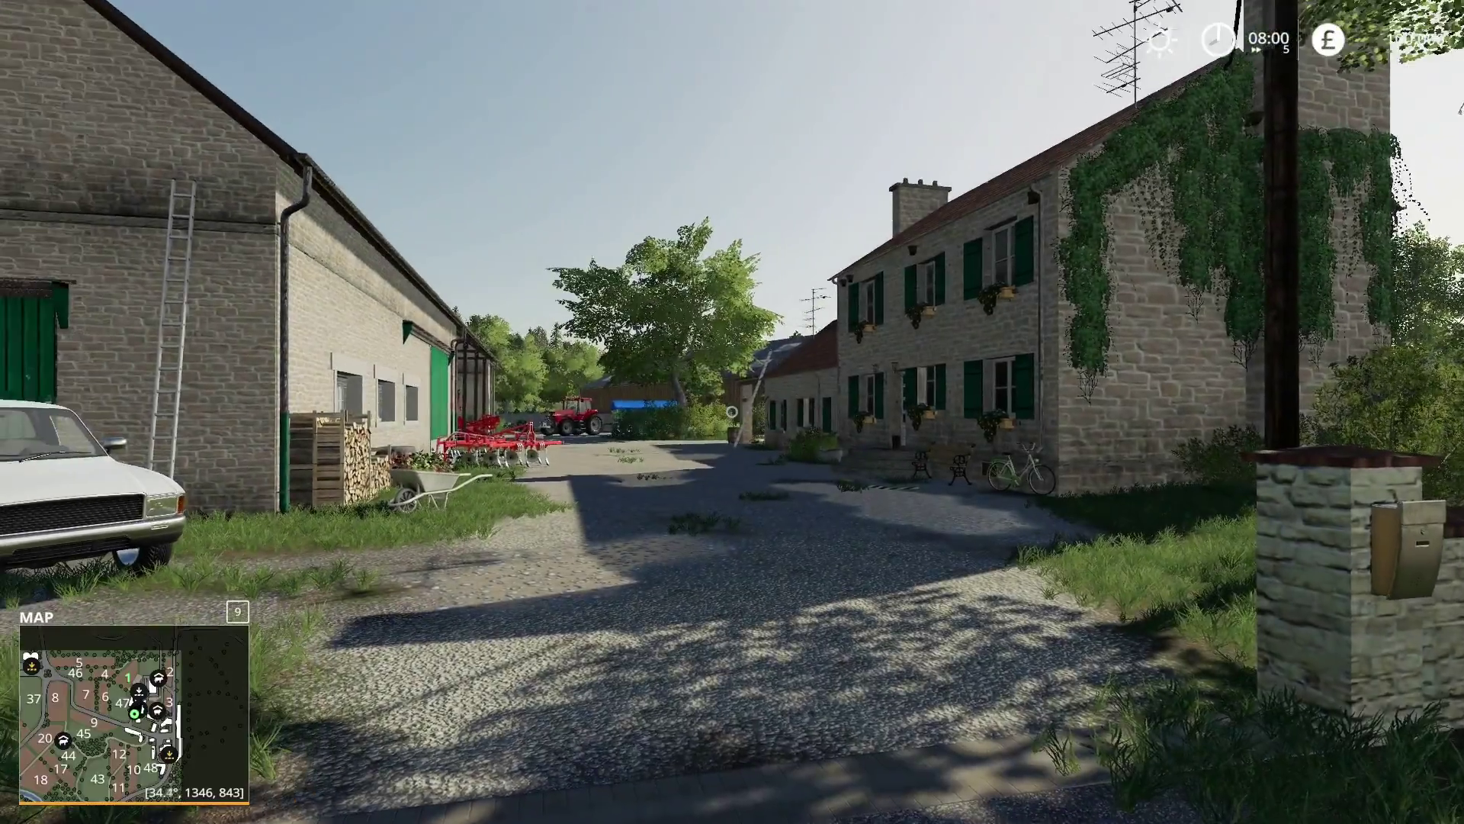
key(w)
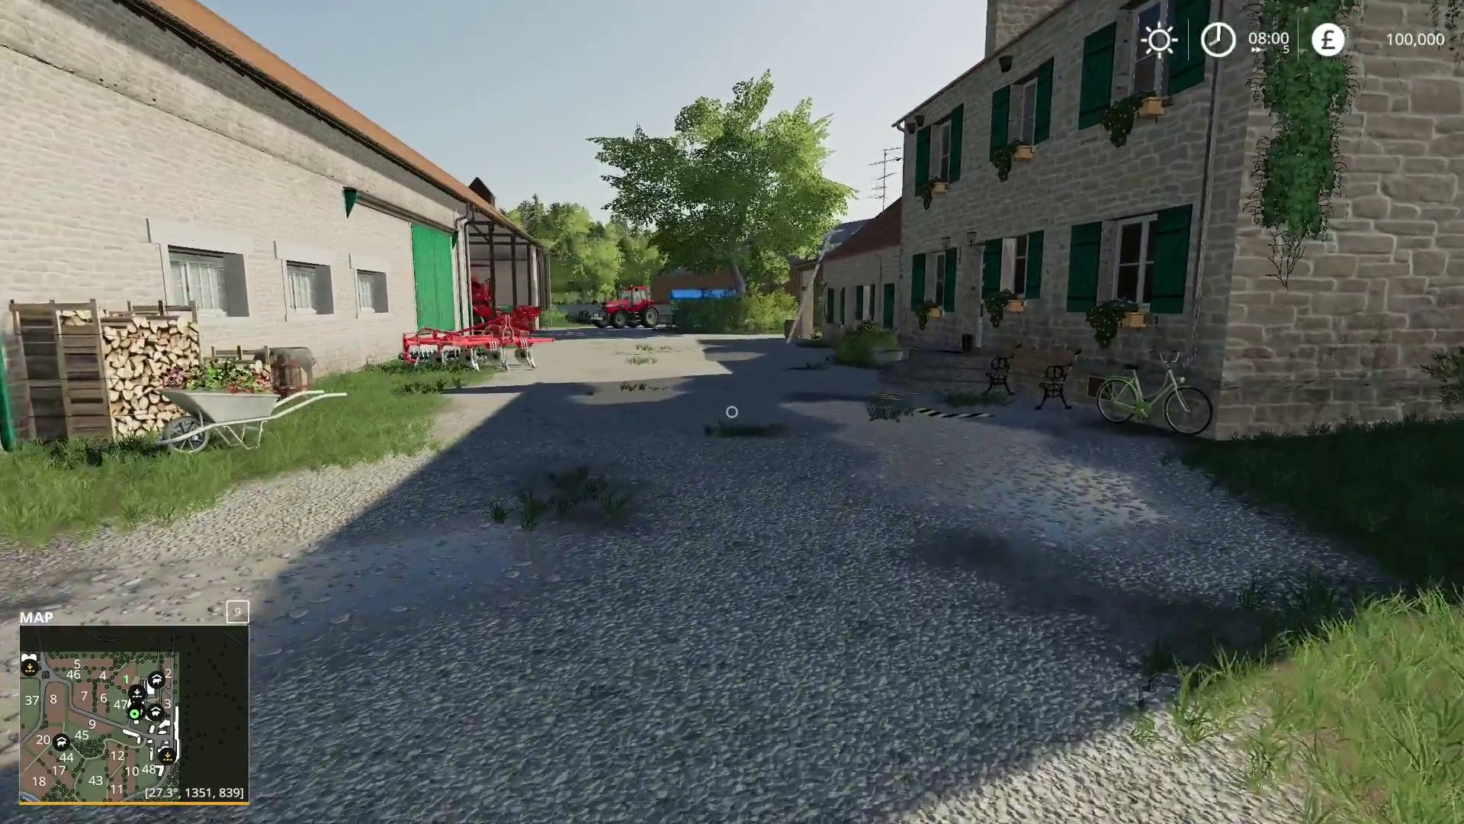
key(w)
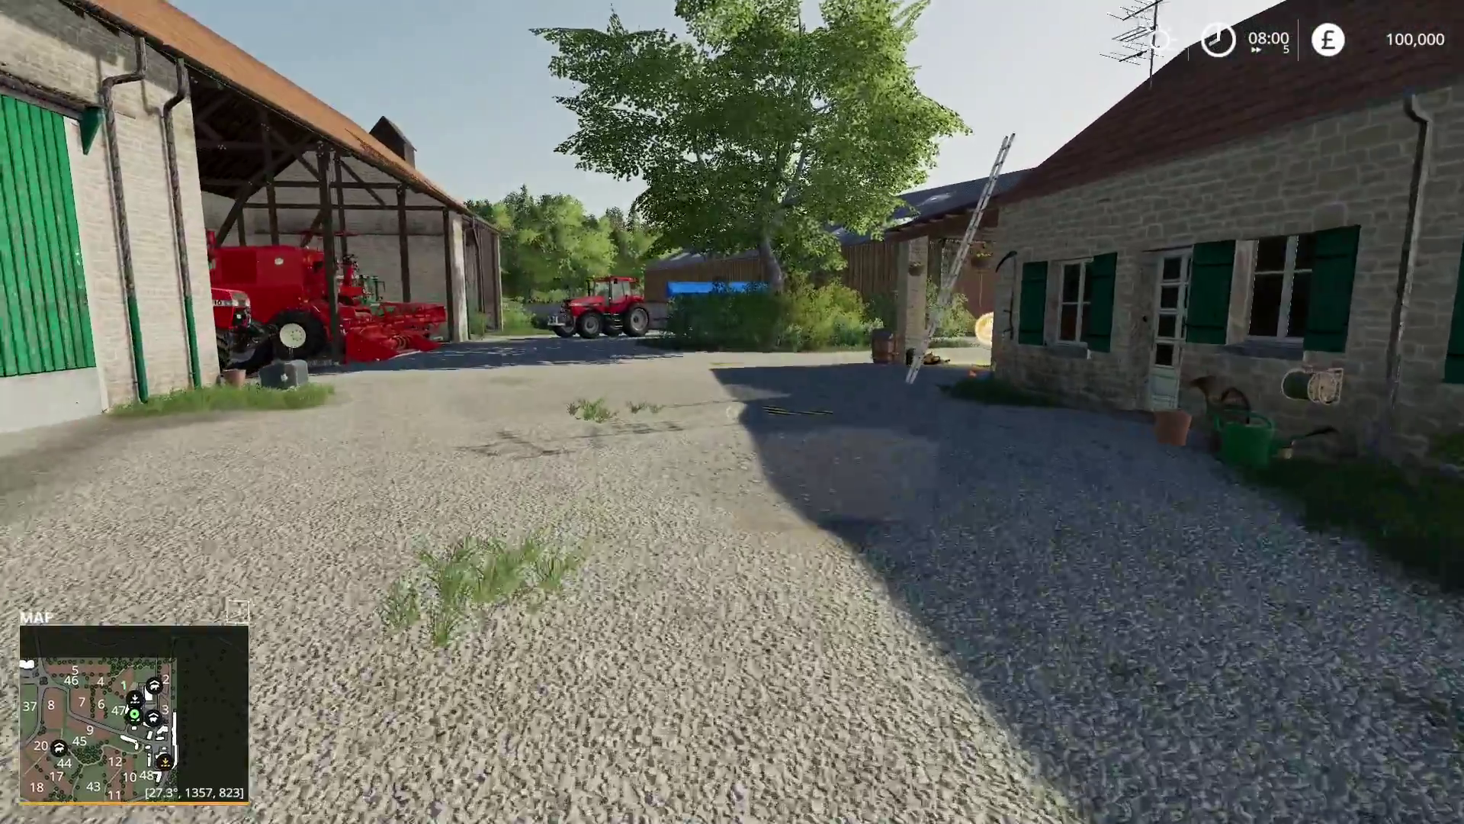
key(9)
key(9)
key(w)
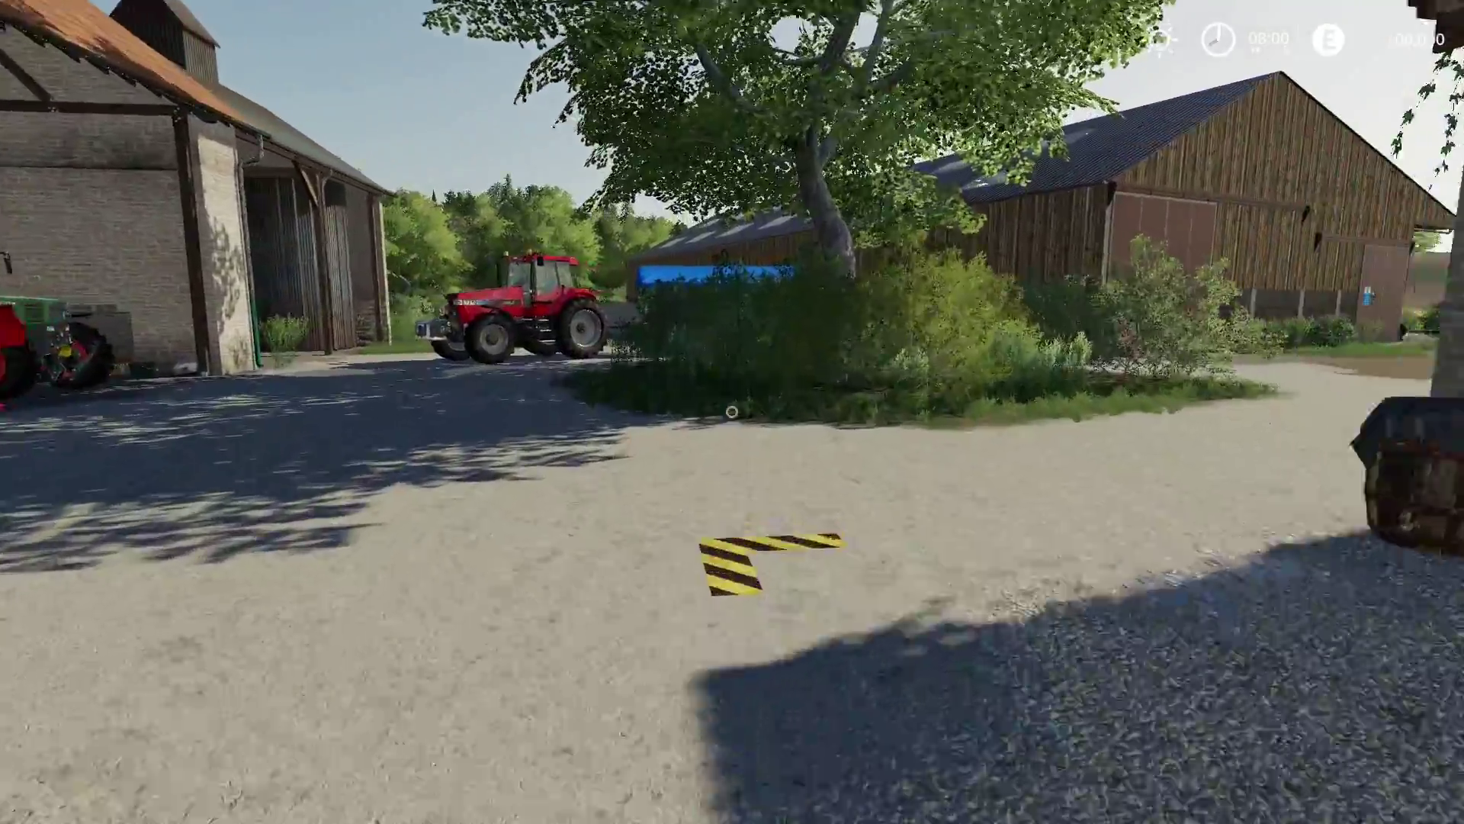
key(w)
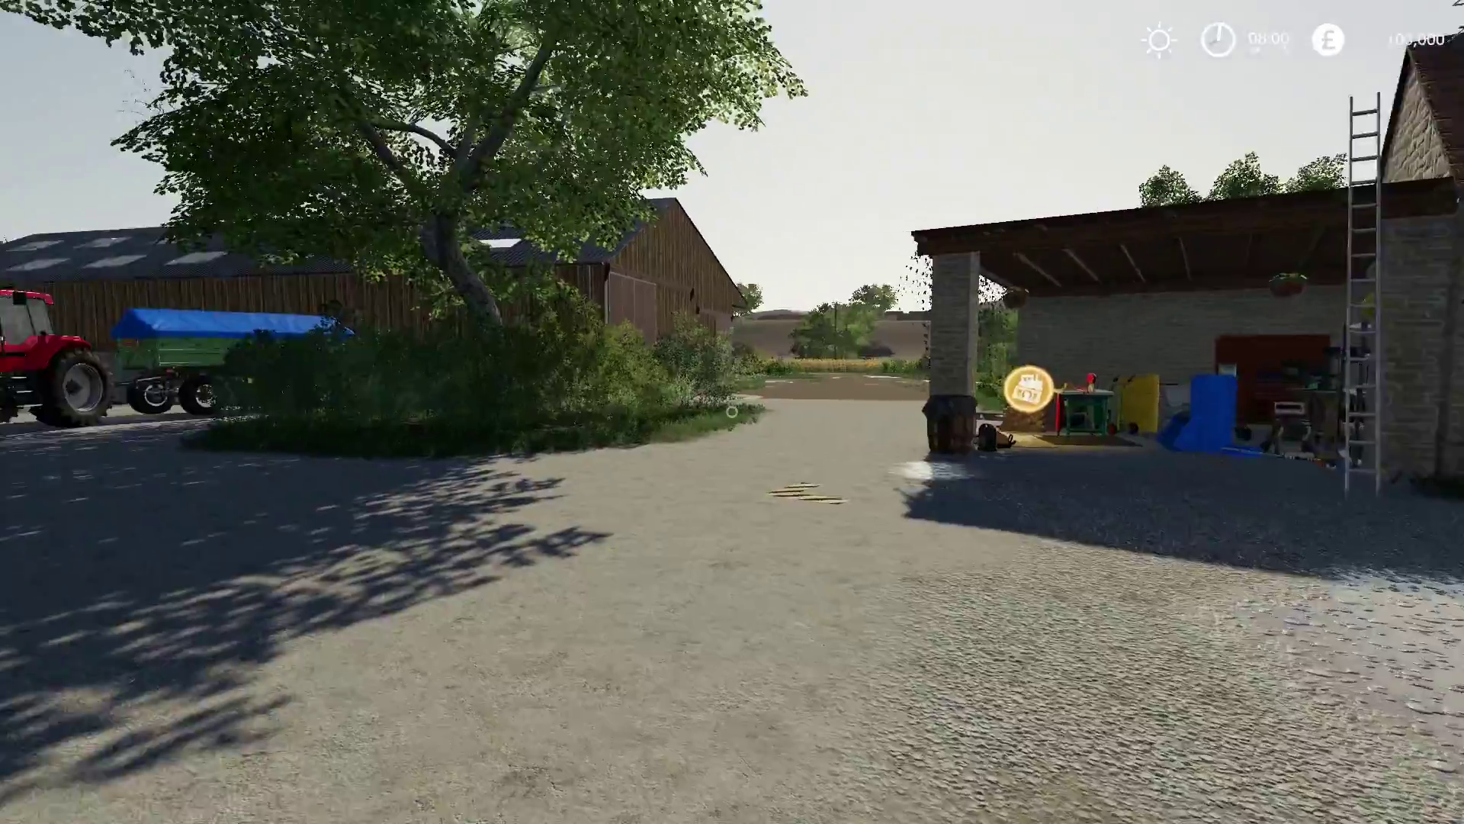
key(a)
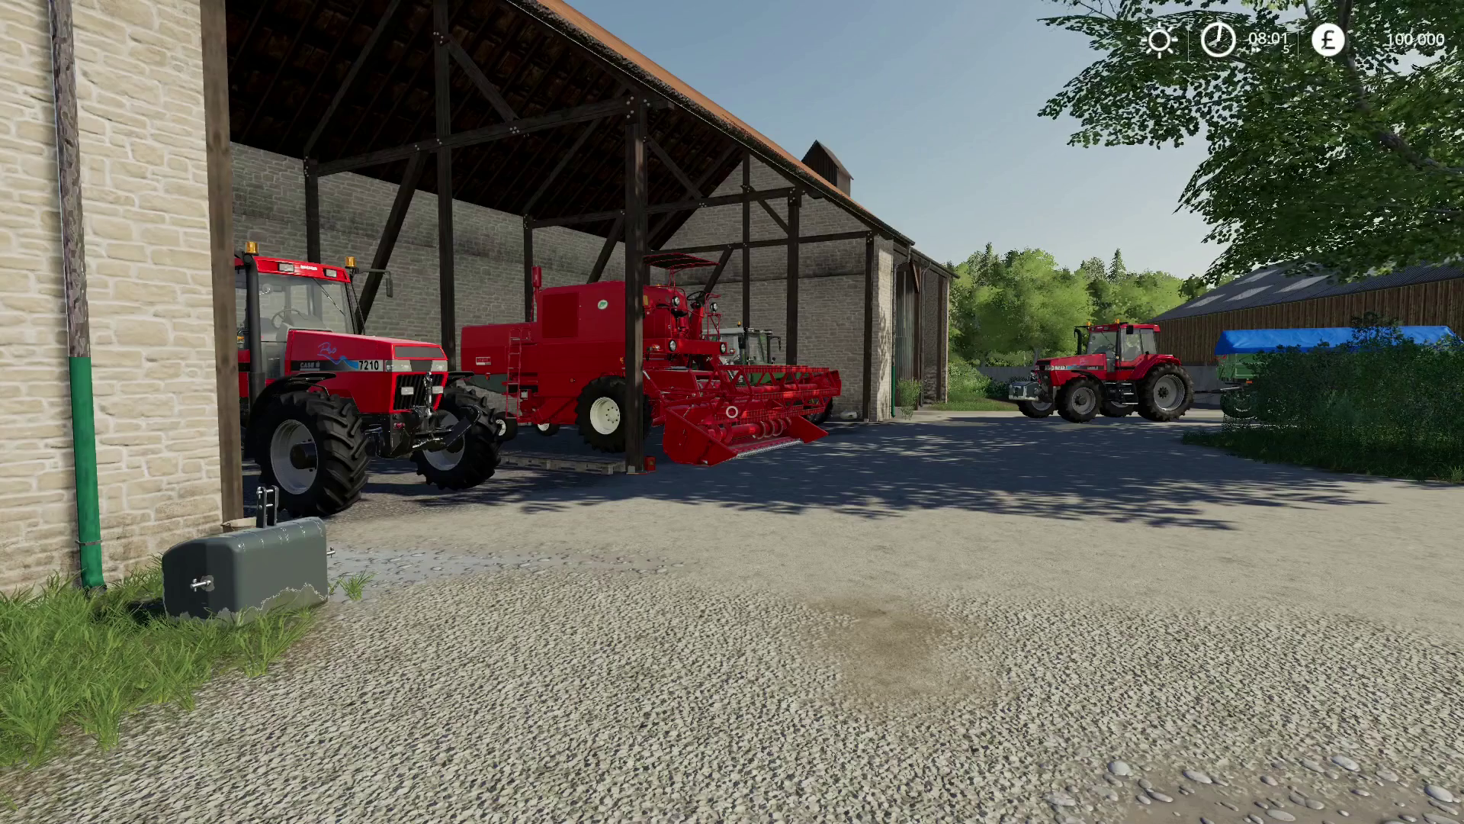
key(Home)
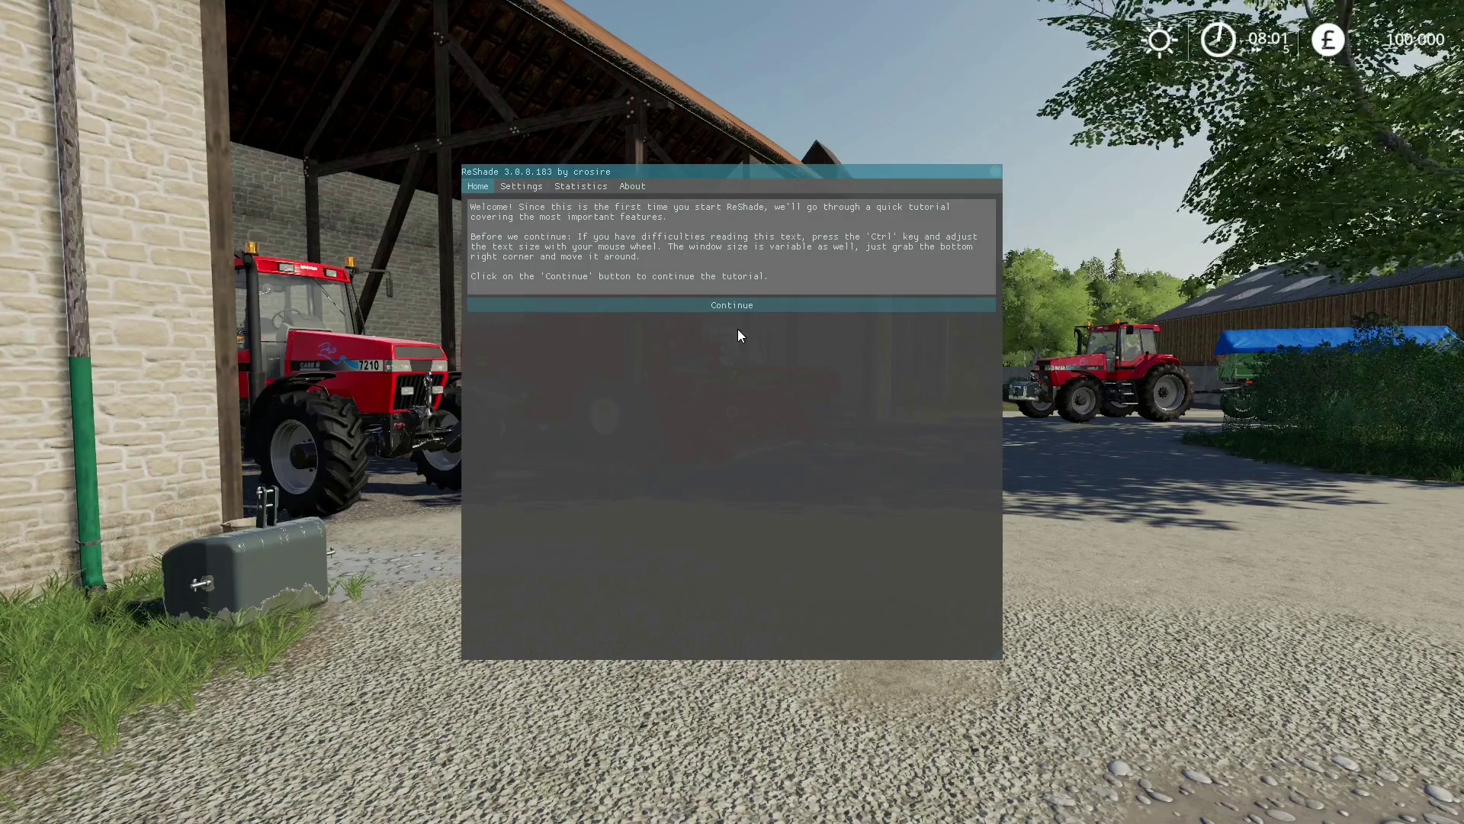
Add a new ReShade preset named 'shader 2'.
click(732, 307)
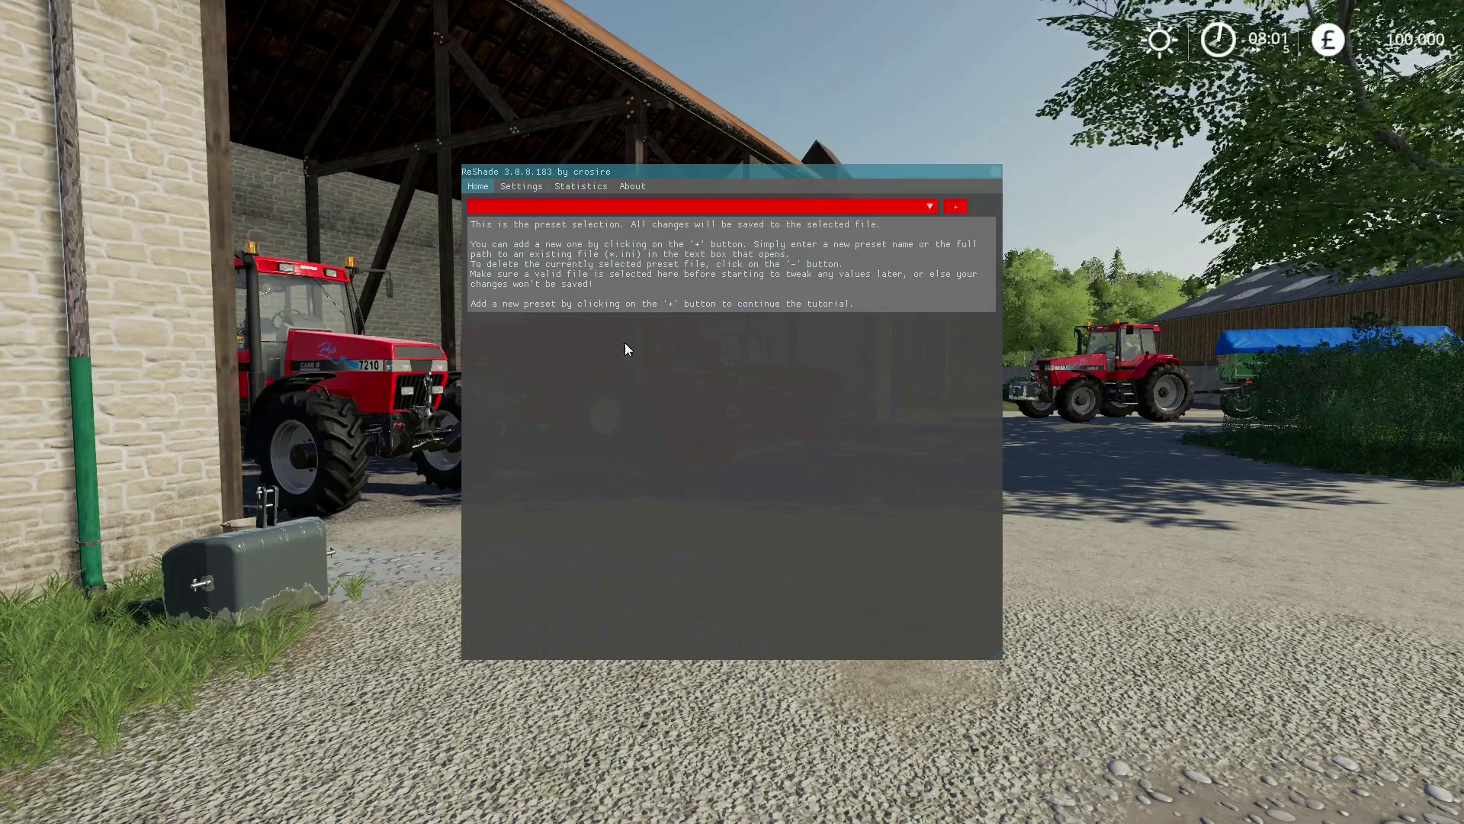
click(958, 207)
text(shader 2)
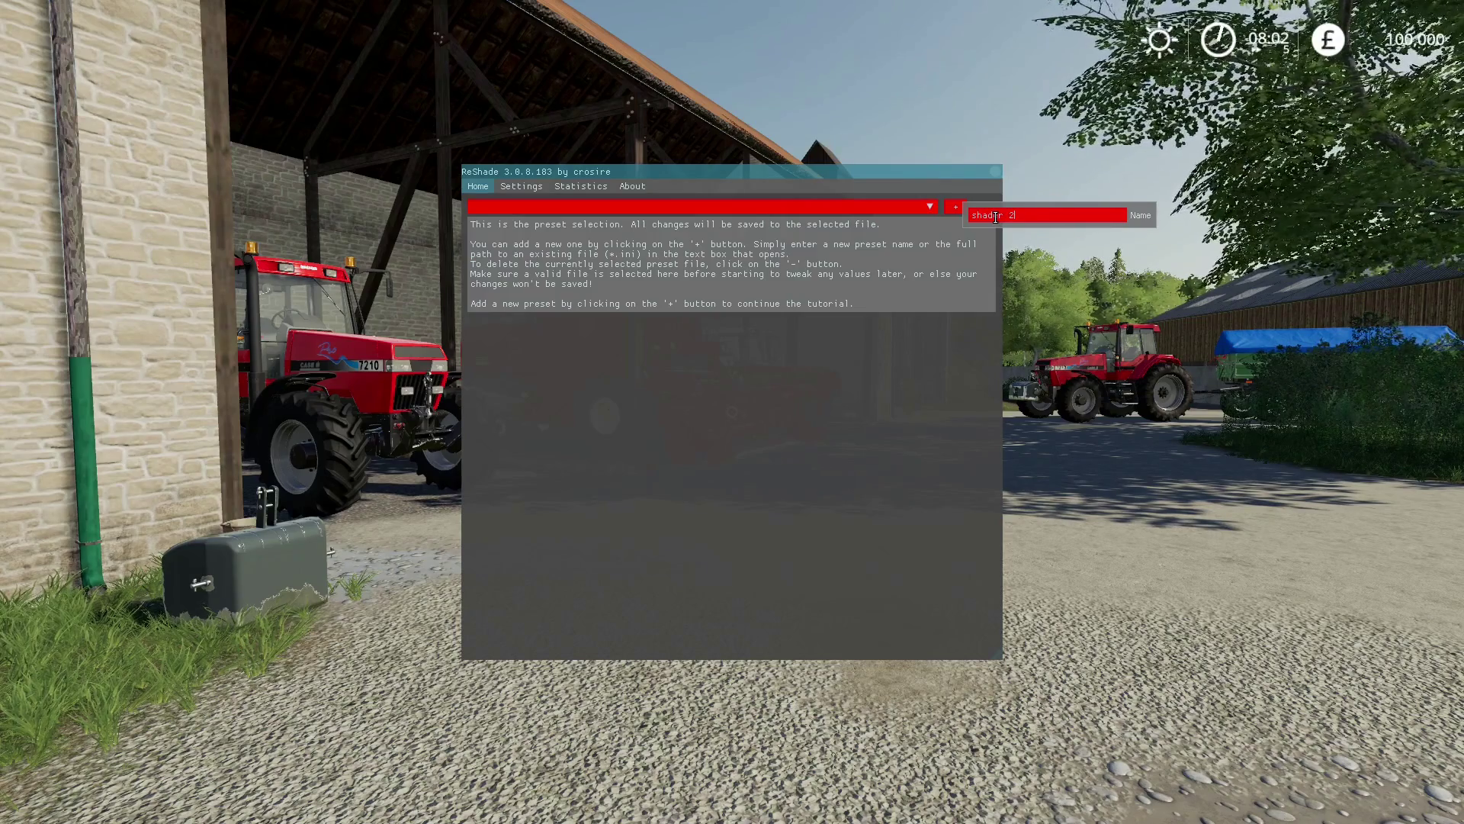
key(Return)
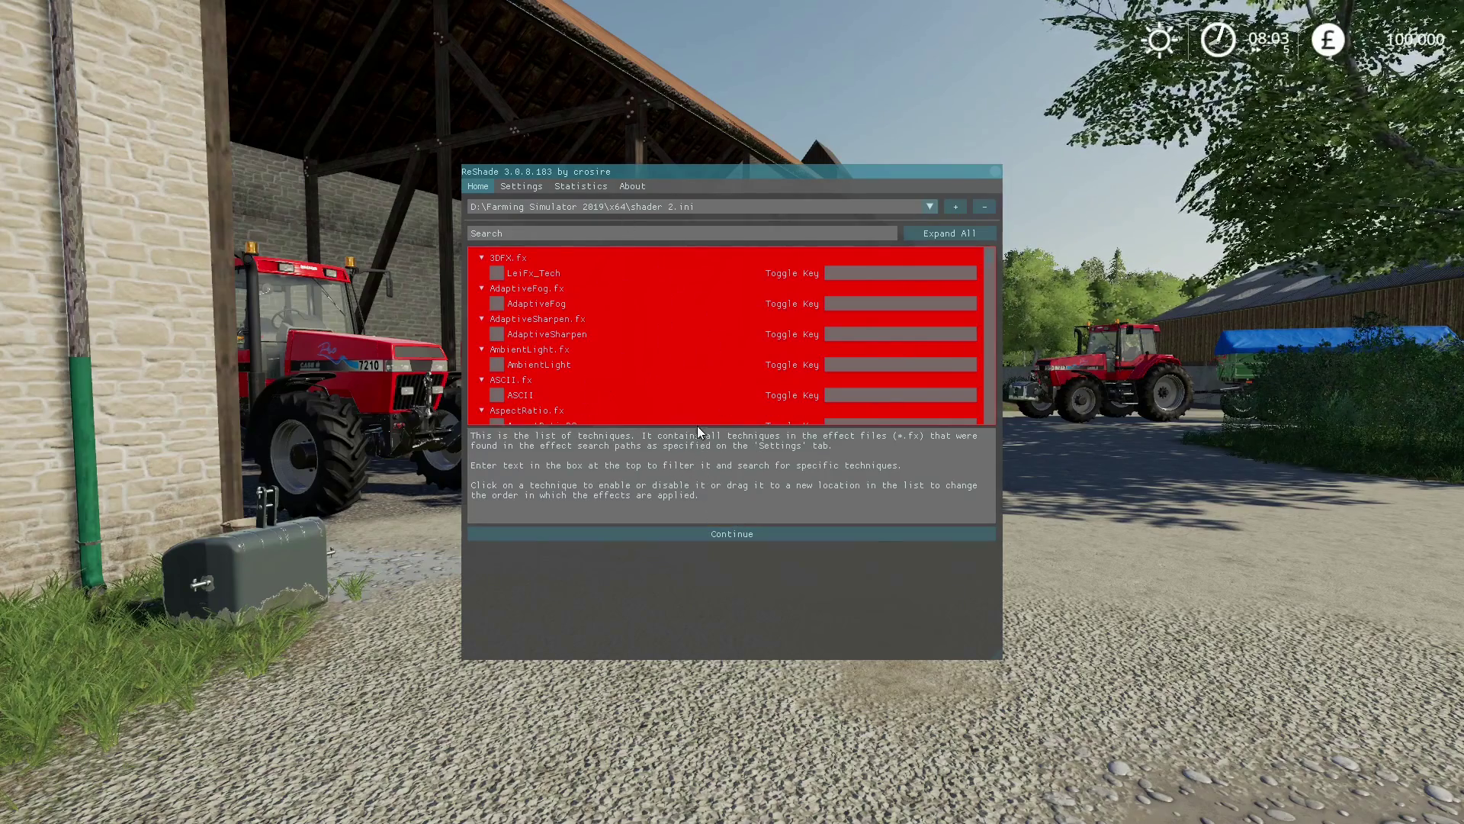
Finish the first-run tutorial and close the overlay to see the game.
scroll(697, 412, down, 3)
click(702, 532)
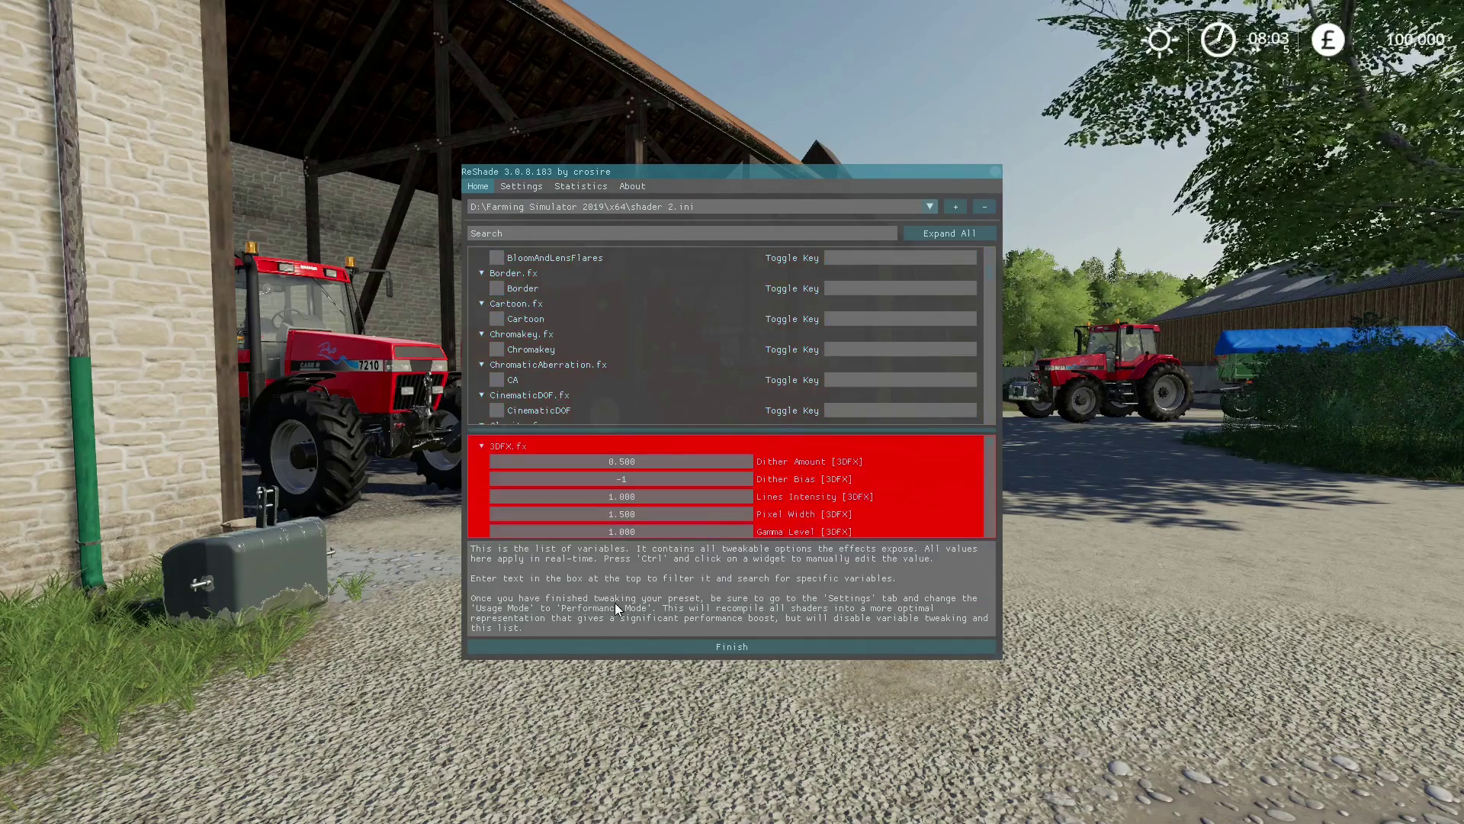
click(676, 650)
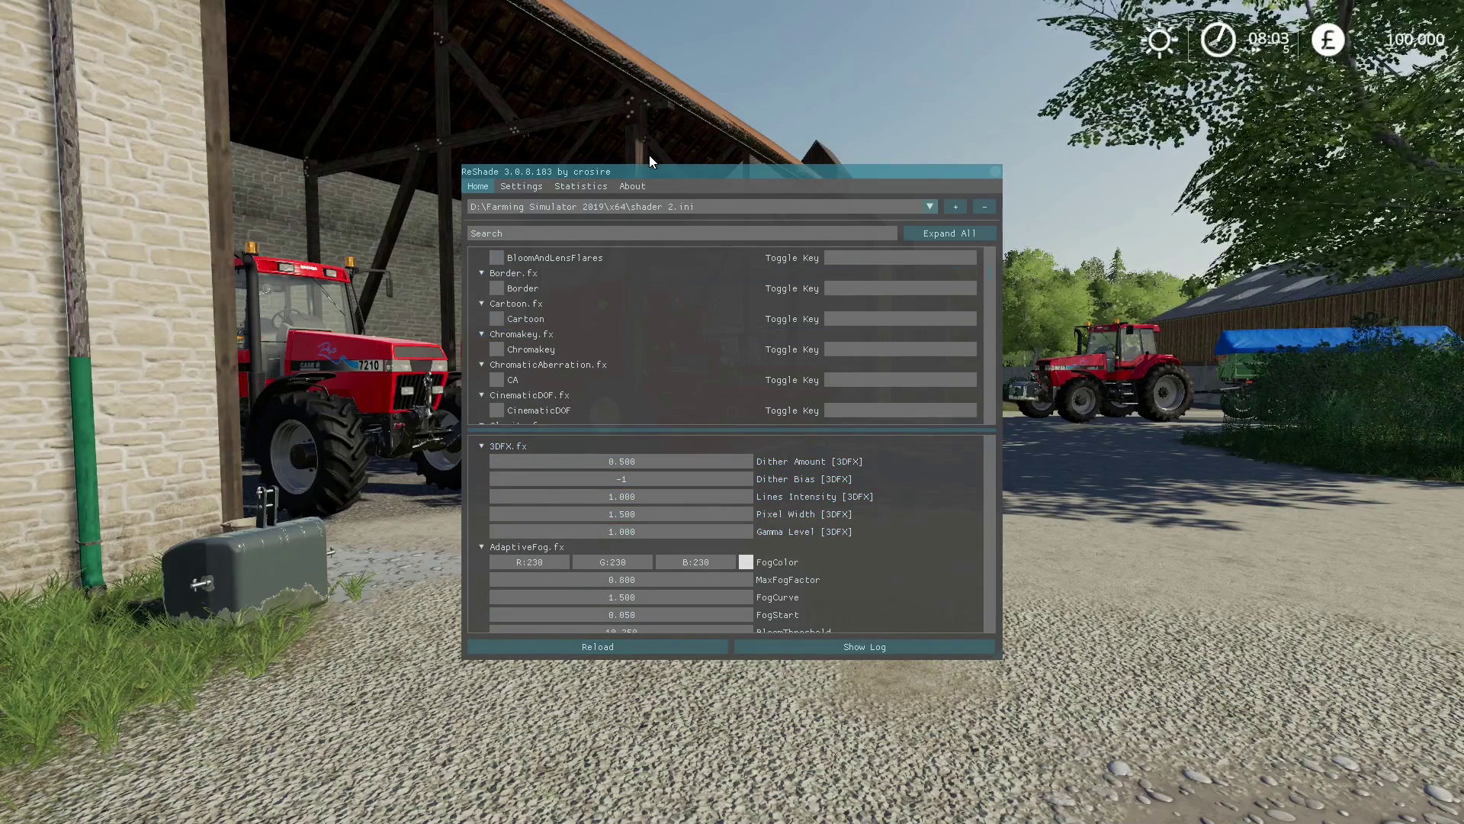
key(Home)
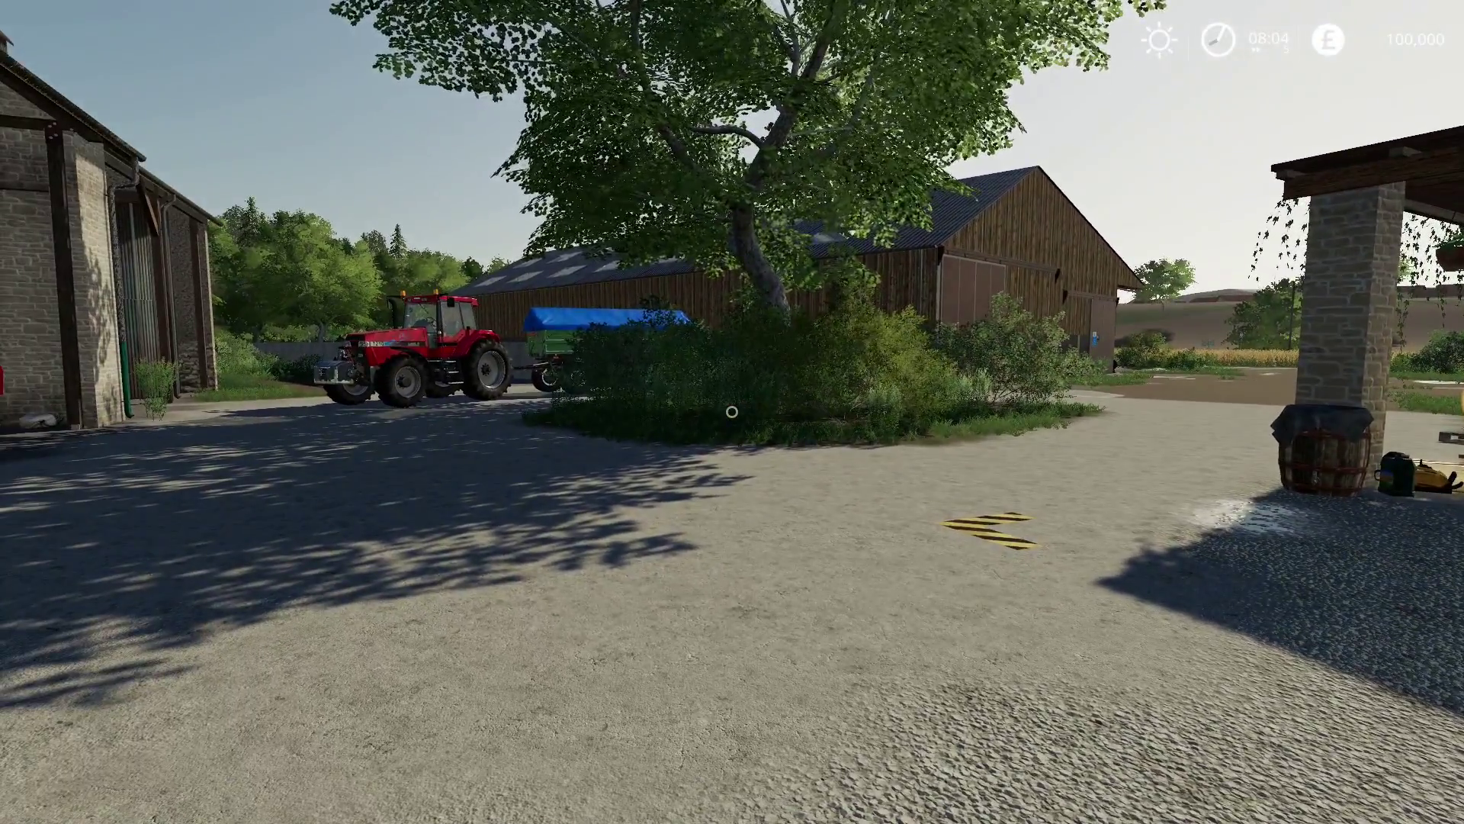
Reopen the overlay and try BloomAndLensFlares and Border, leaving both off.
key(Home)
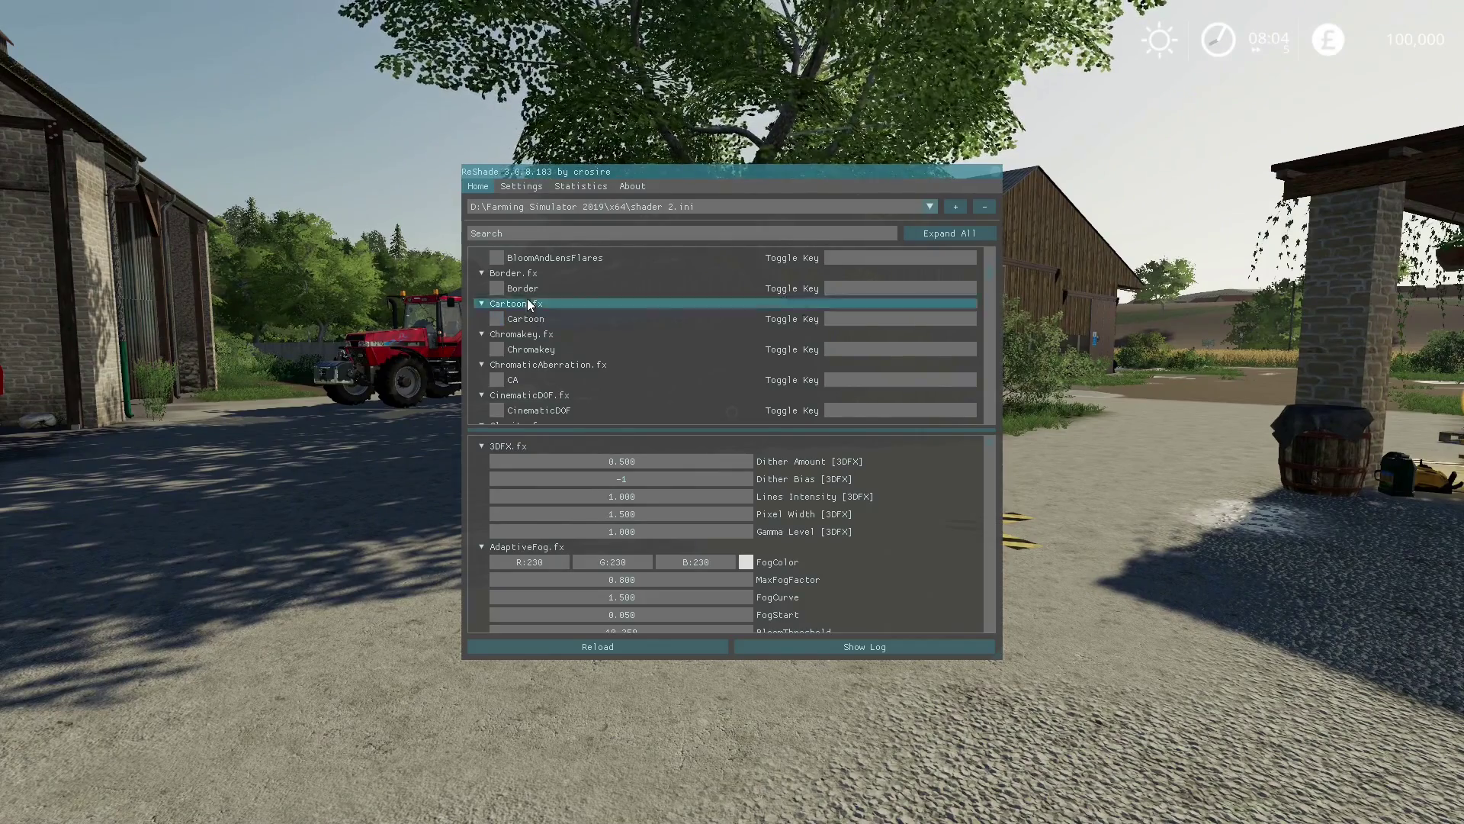
click(523, 258)
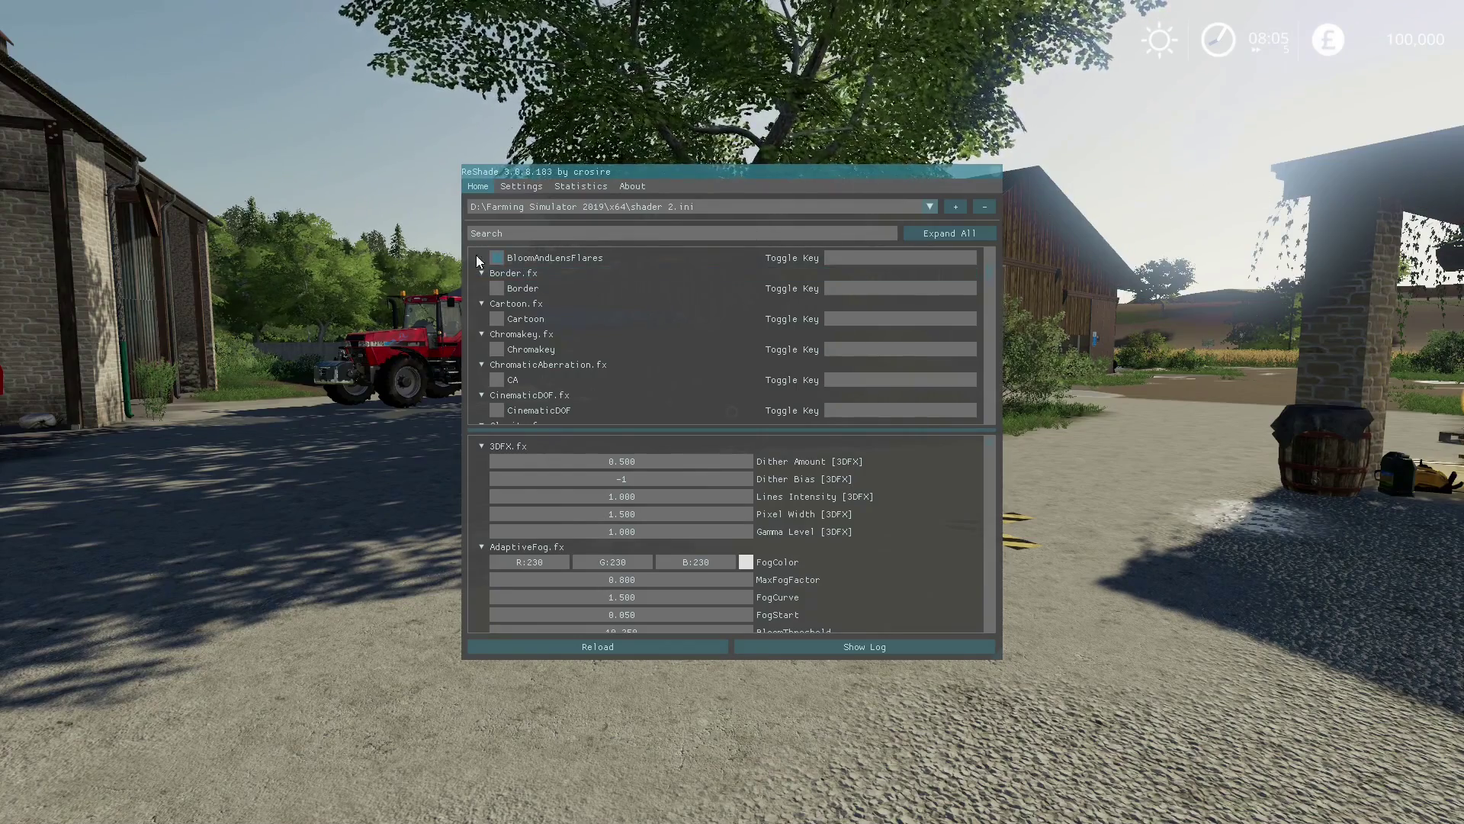
click(511, 259)
click(511, 256)
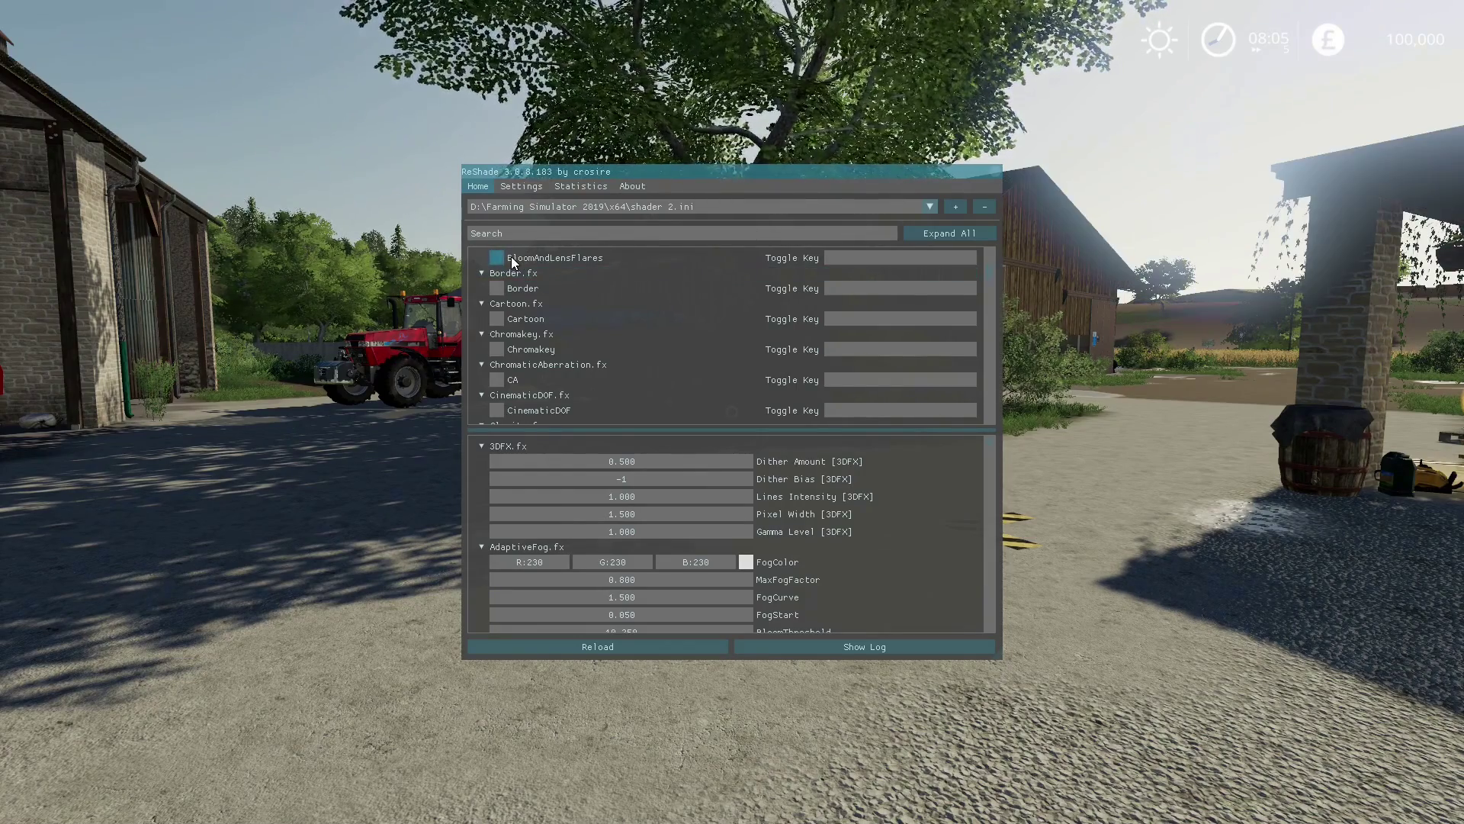
click(511, 256)
click(506, 290)
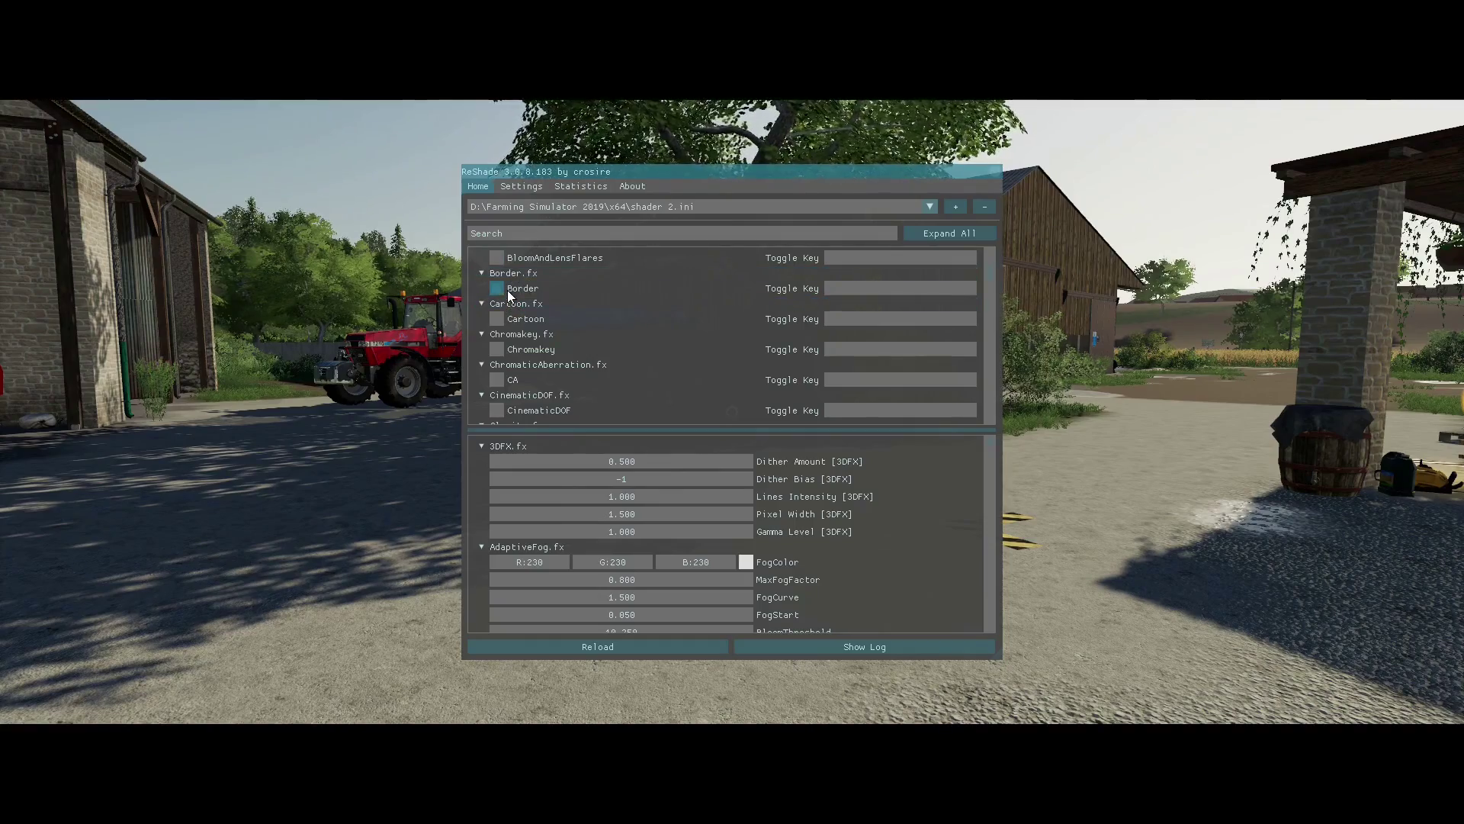
click(506, 290)
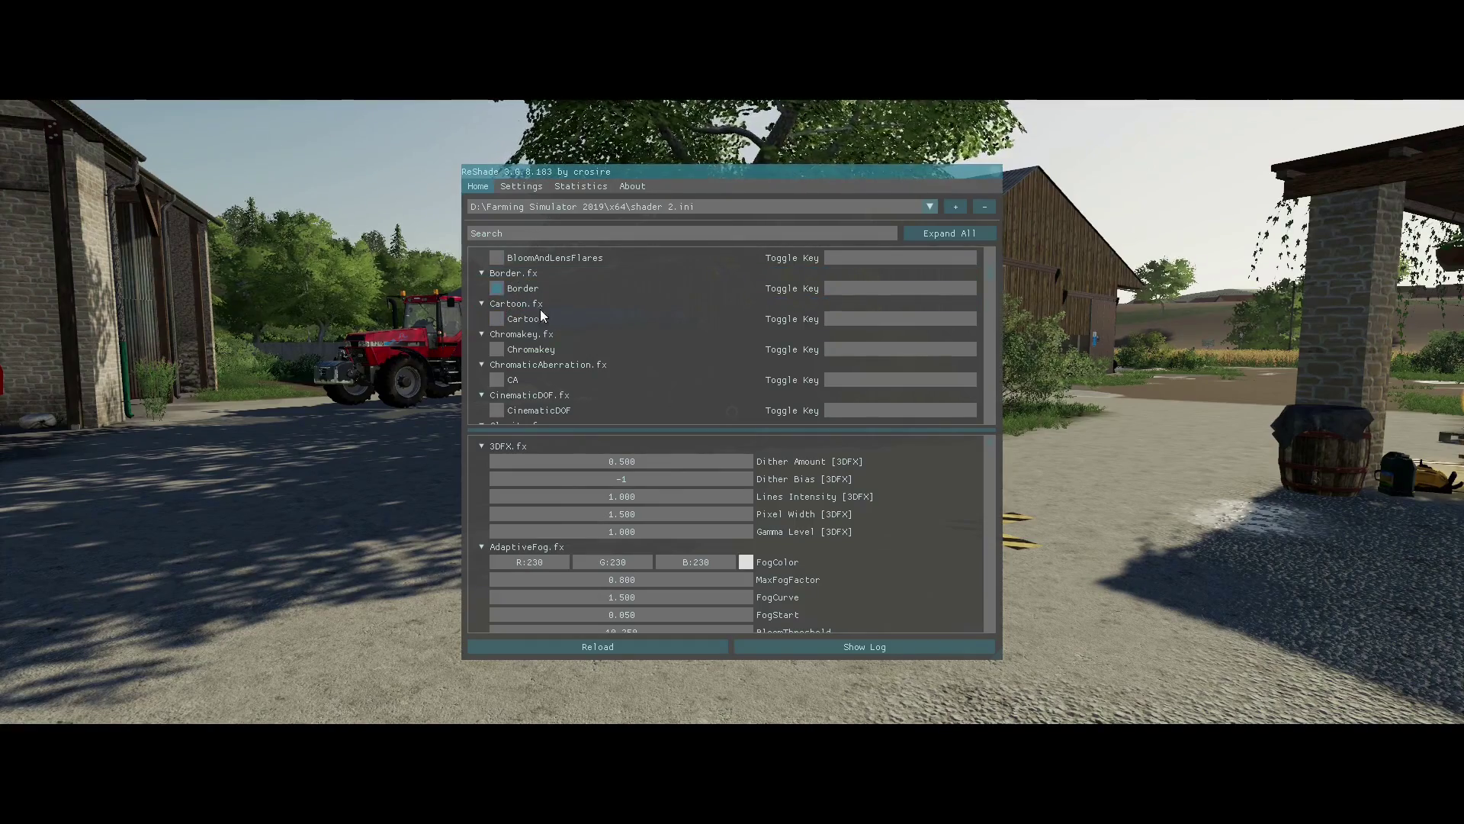
click(505, 288)
click(505, 288)
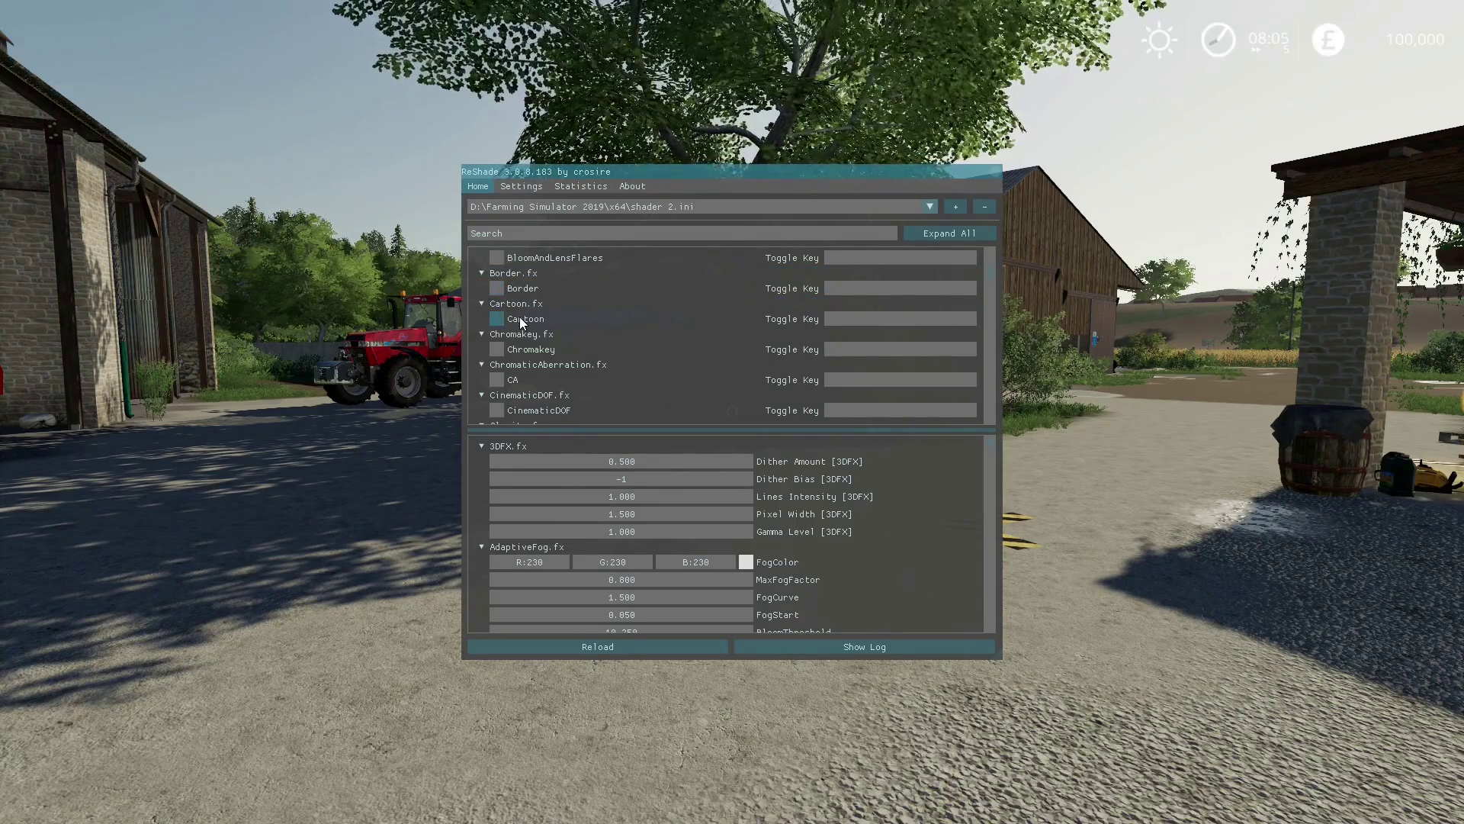
Try the Cartoon, Chromakey, CA and ColorMatrix effects, toggling most back off.
click(519, 317)
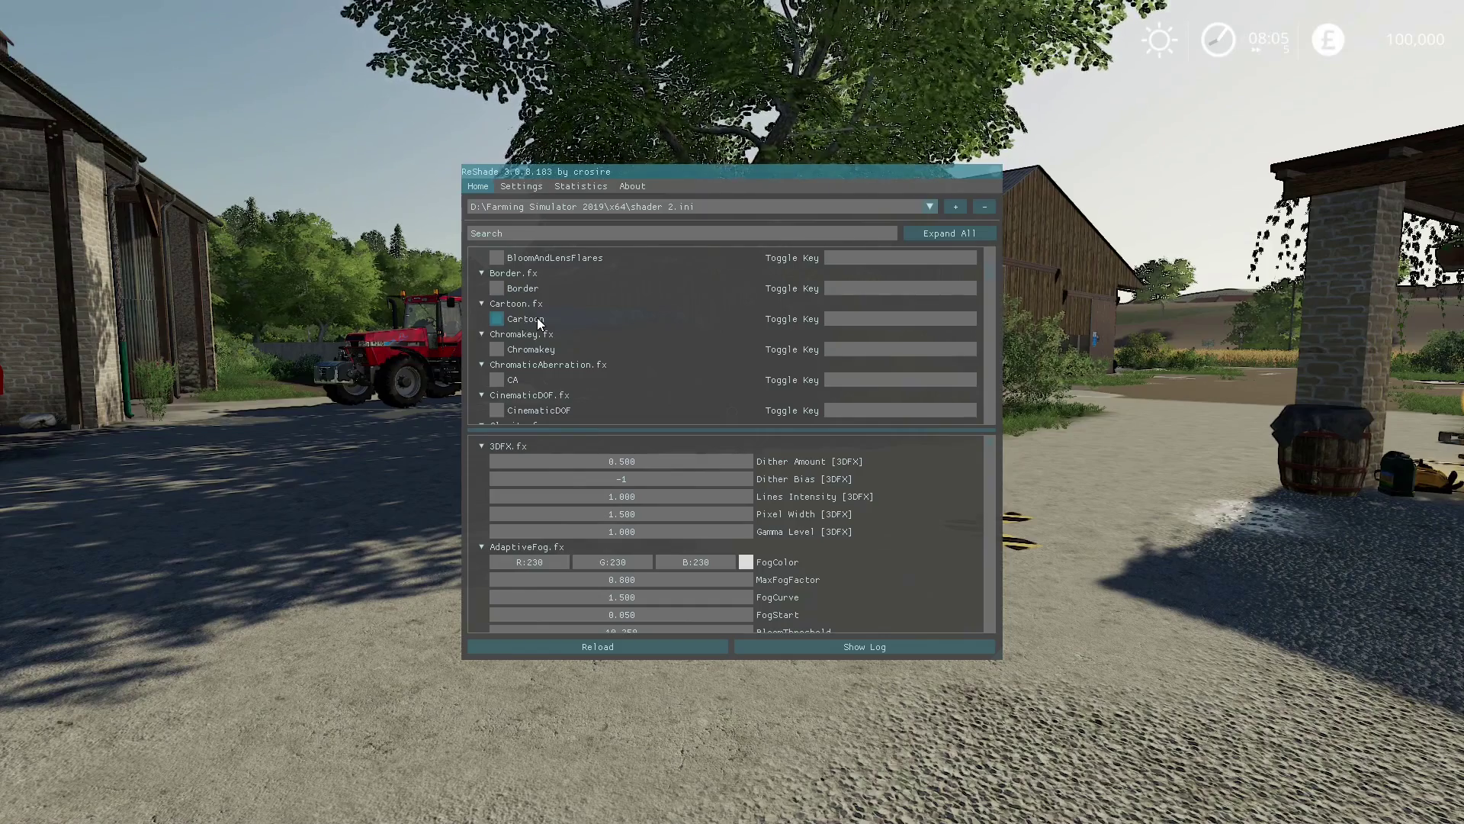
click(537, 317)
click(519, 349)
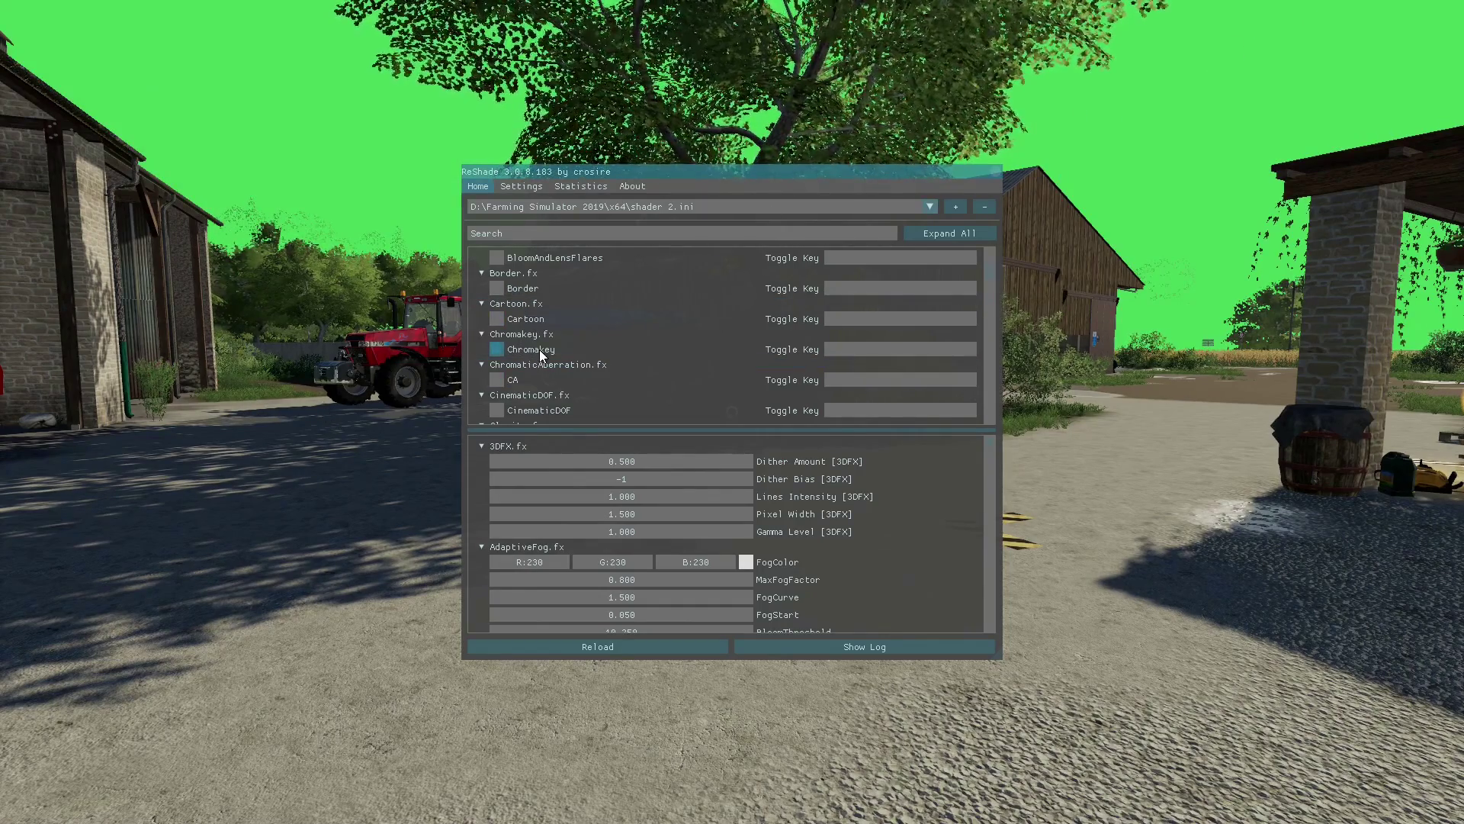
click(538, 349)
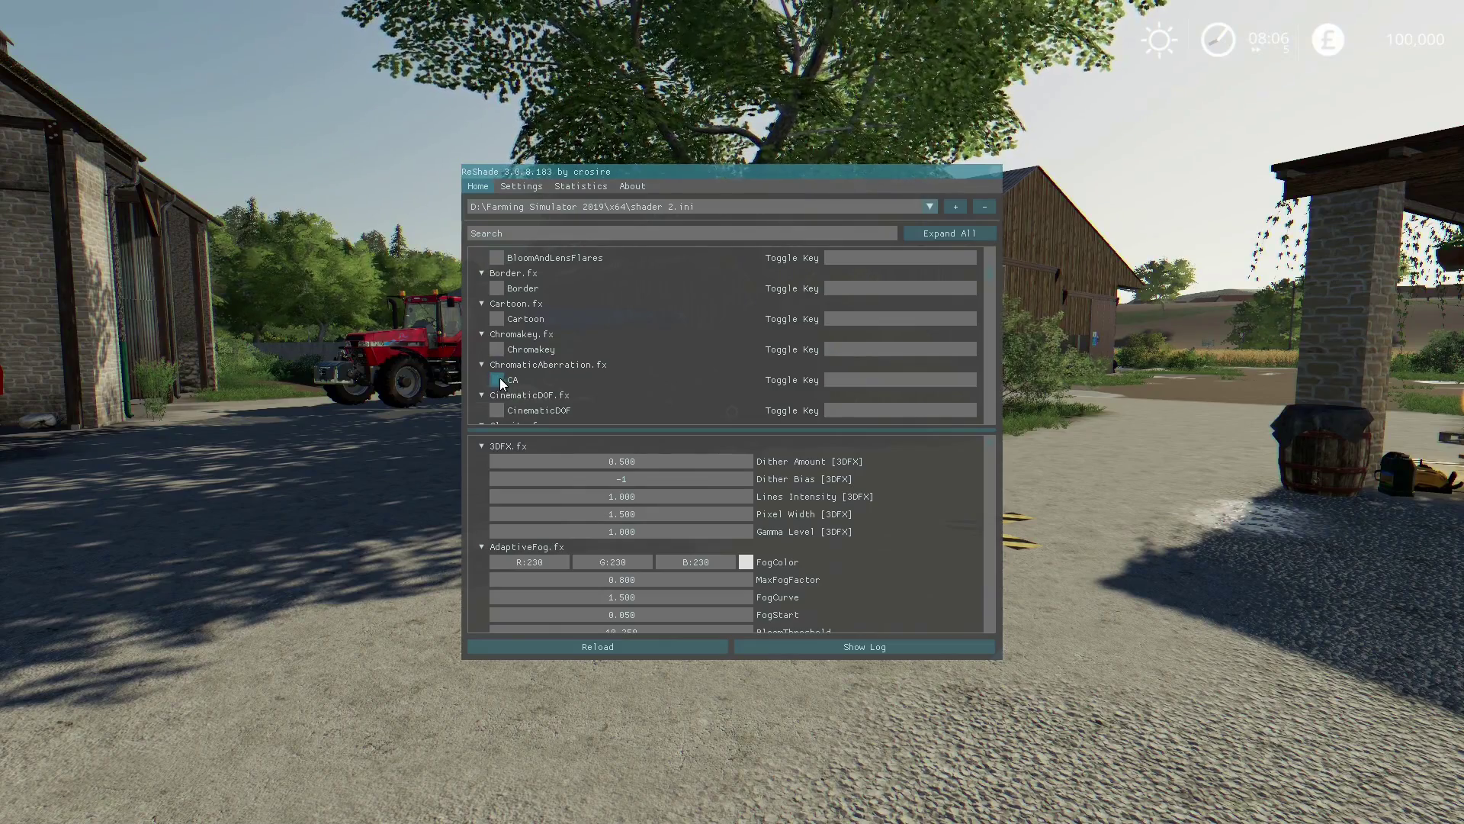
click(497, 380)
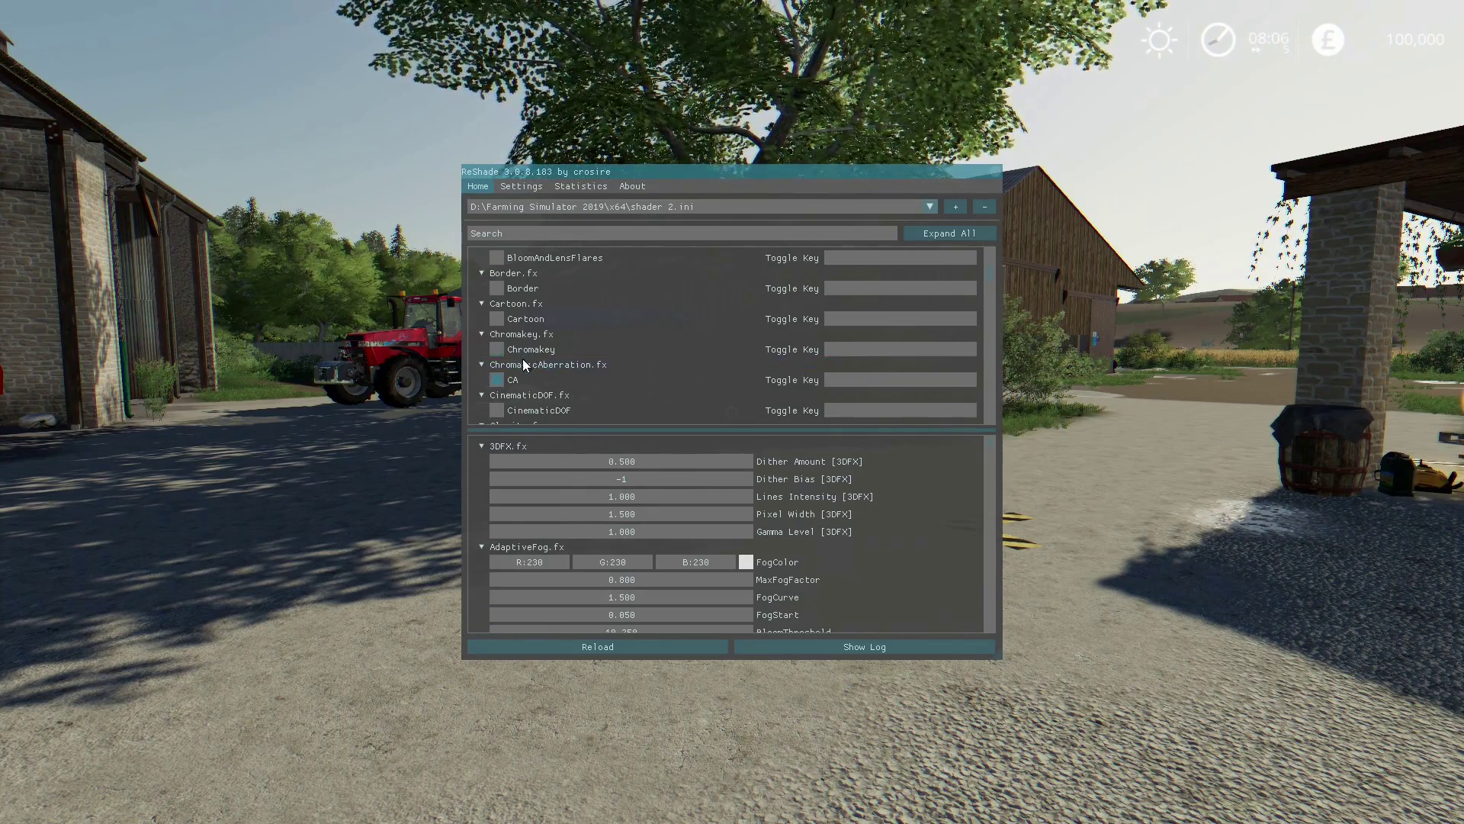
scroll(516, 379, down, 2)
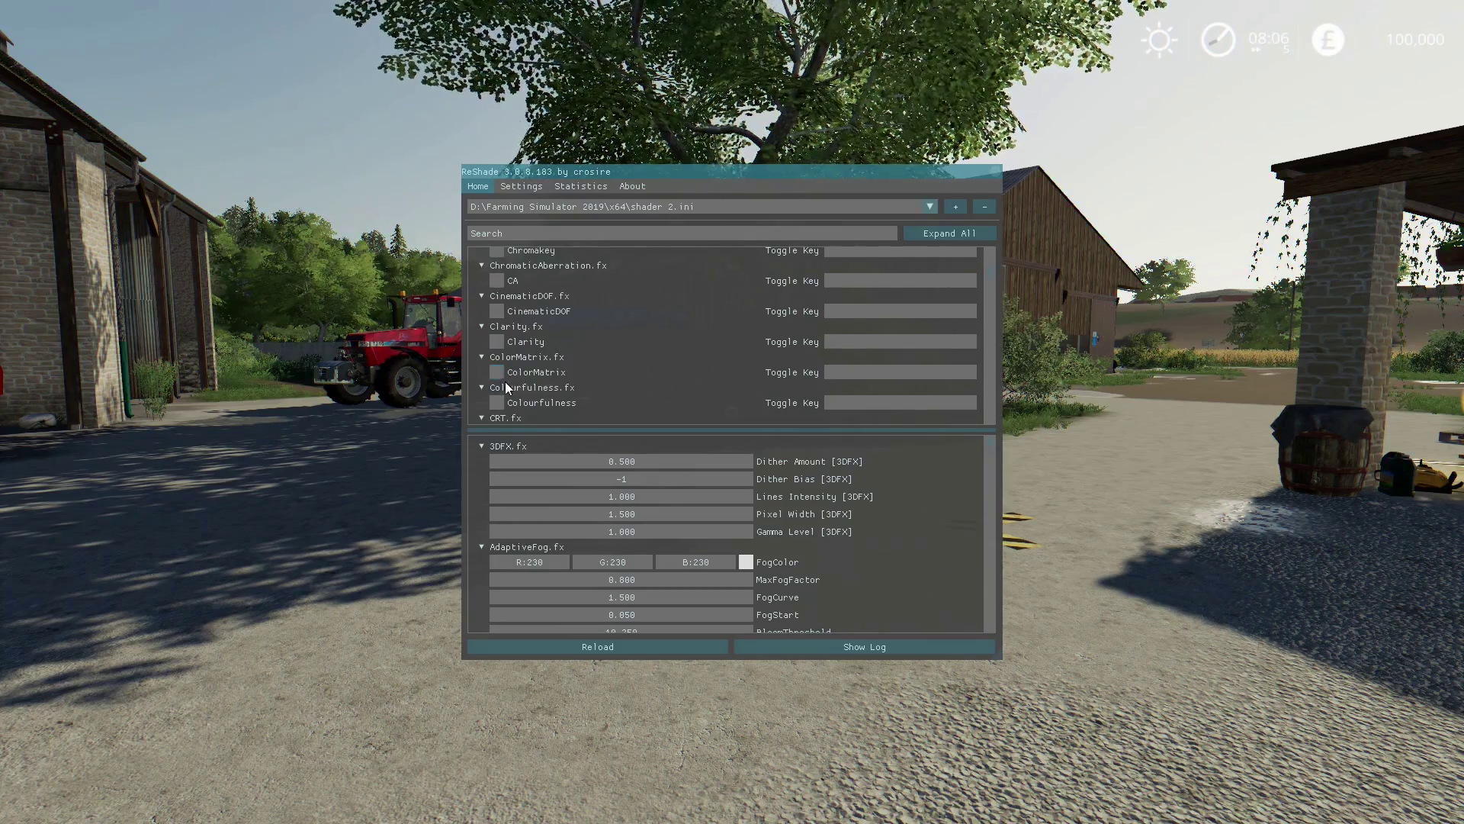
click(496, 374)
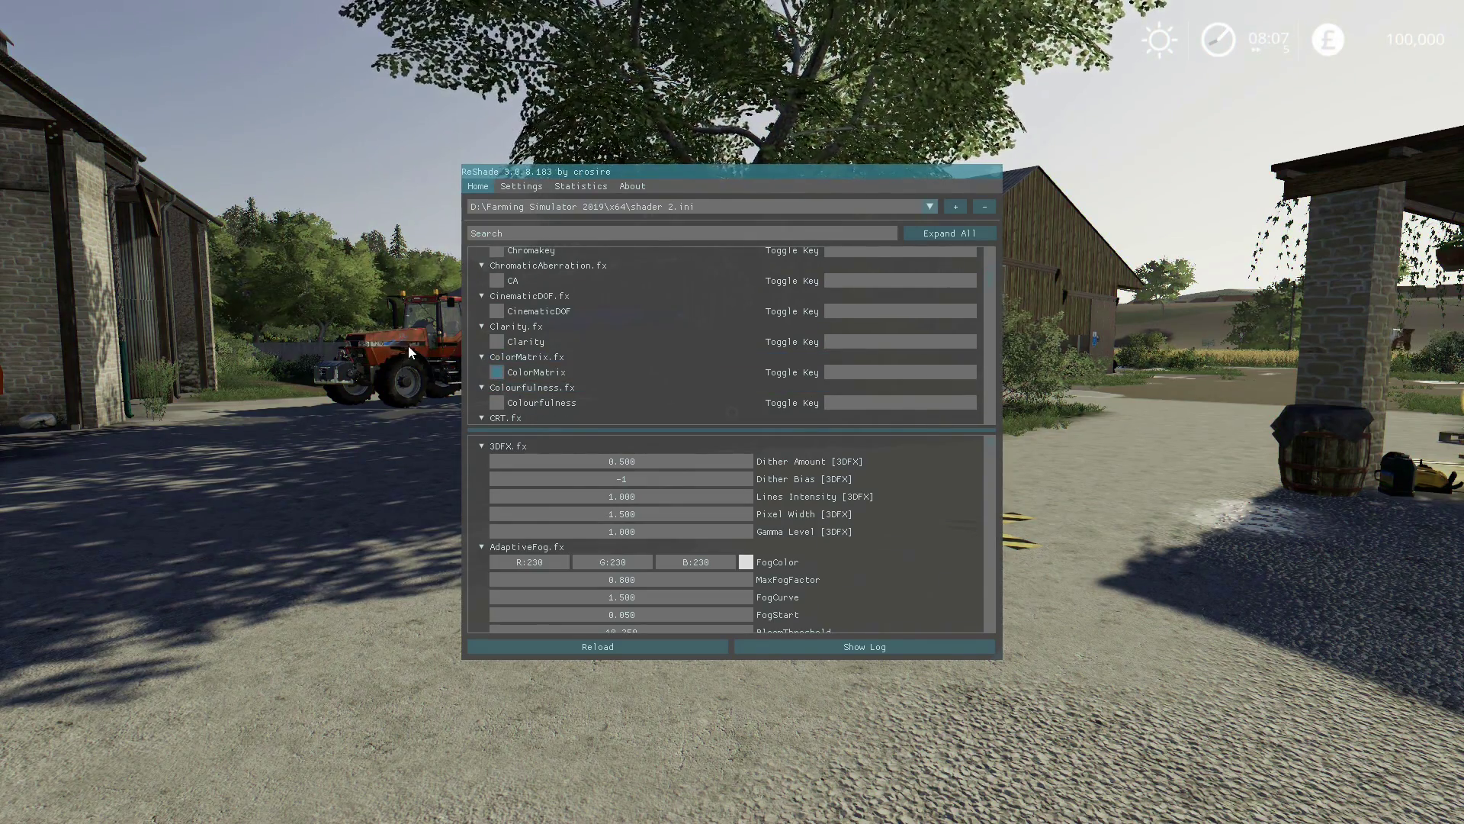
click(497, 372)
Enable Clarity, AdaptiveFog, AdaptiveSharpen and AmbientLight, then turn AdaptiveSharpen and AmbientLight off.
click(497, 343)
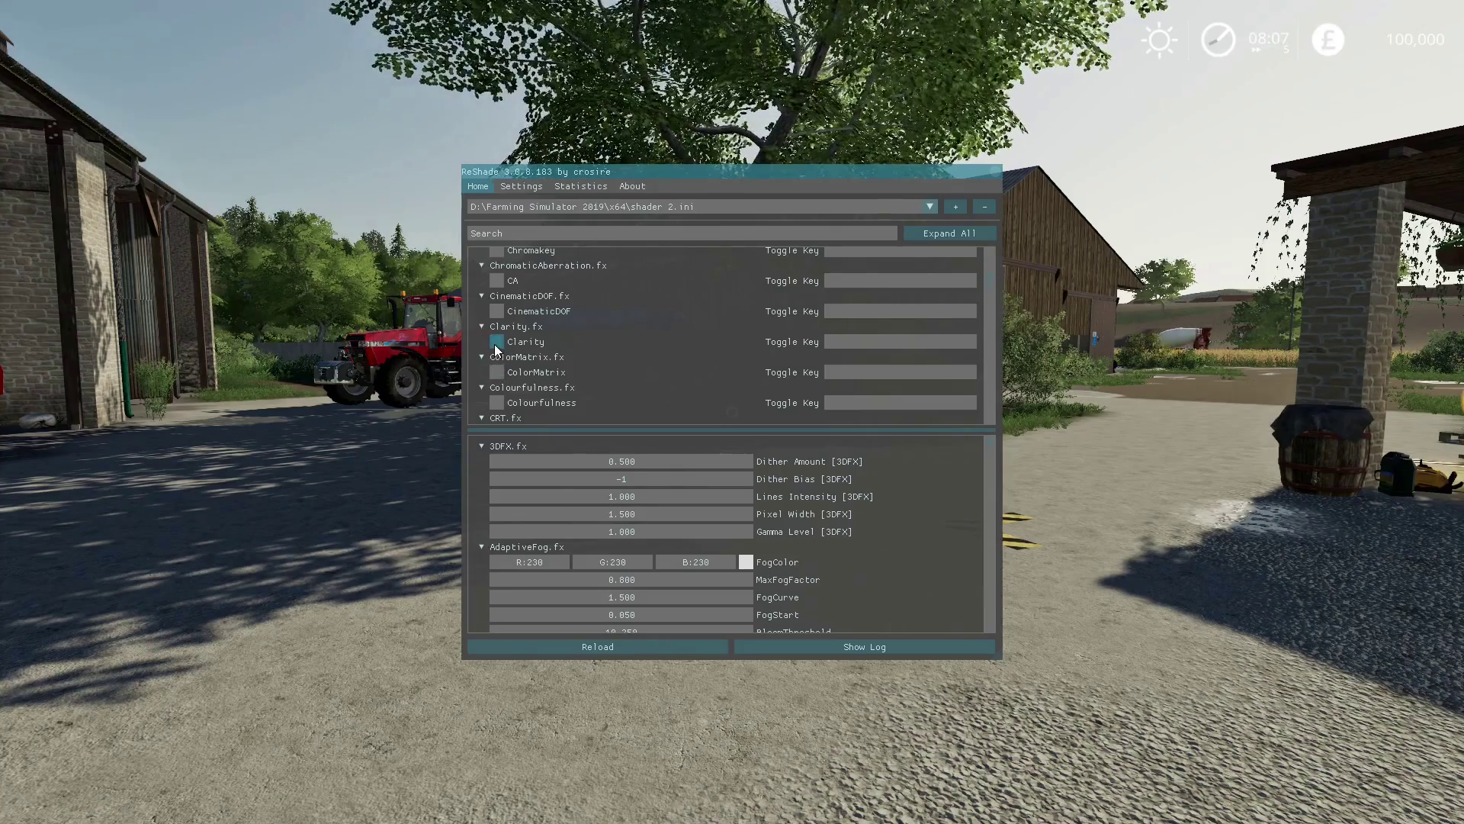
scroll(502, 377, up, 10)
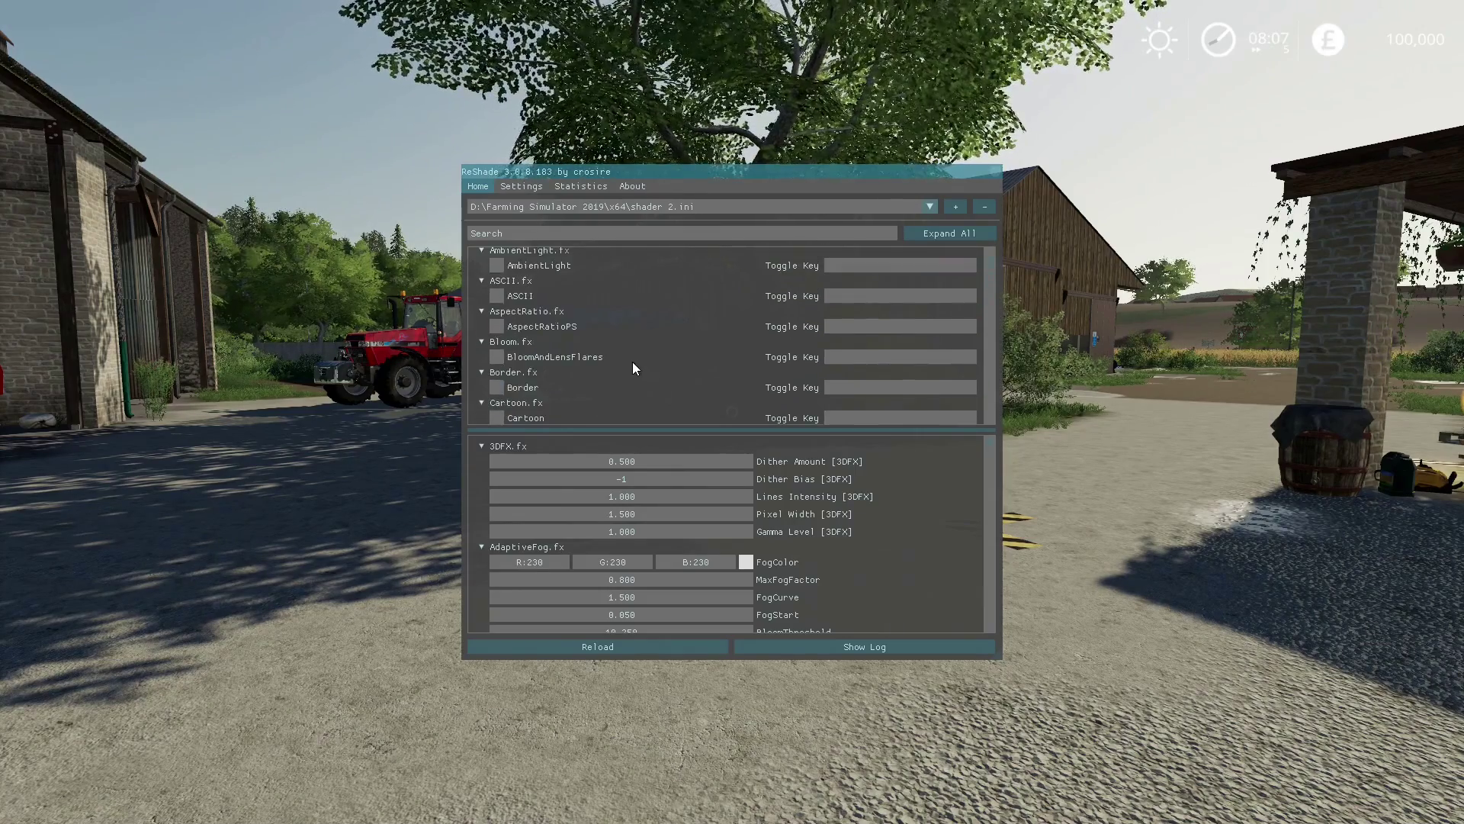
click(498, 308)
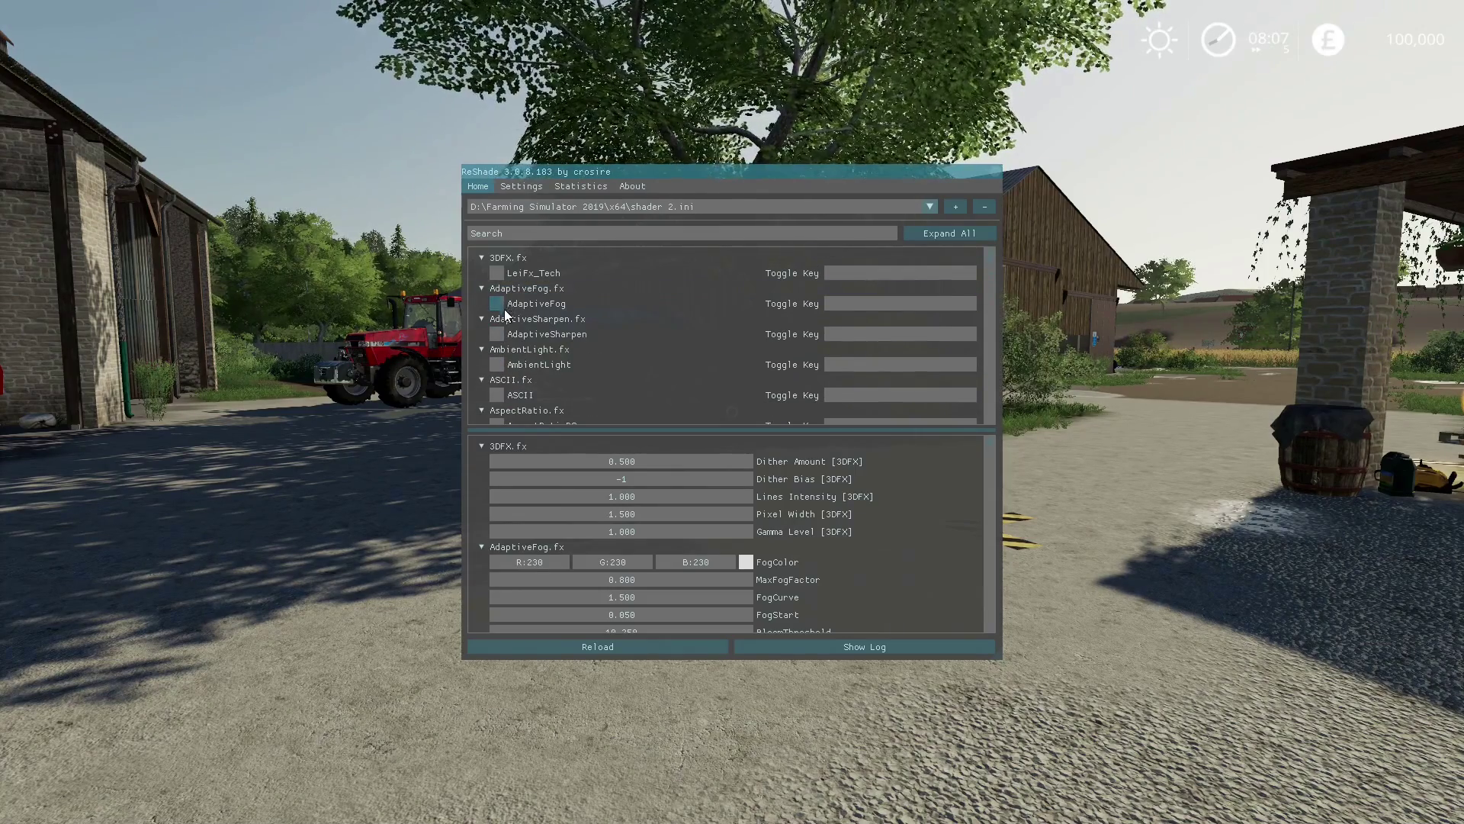
click(497, 334)
click(496, 363)
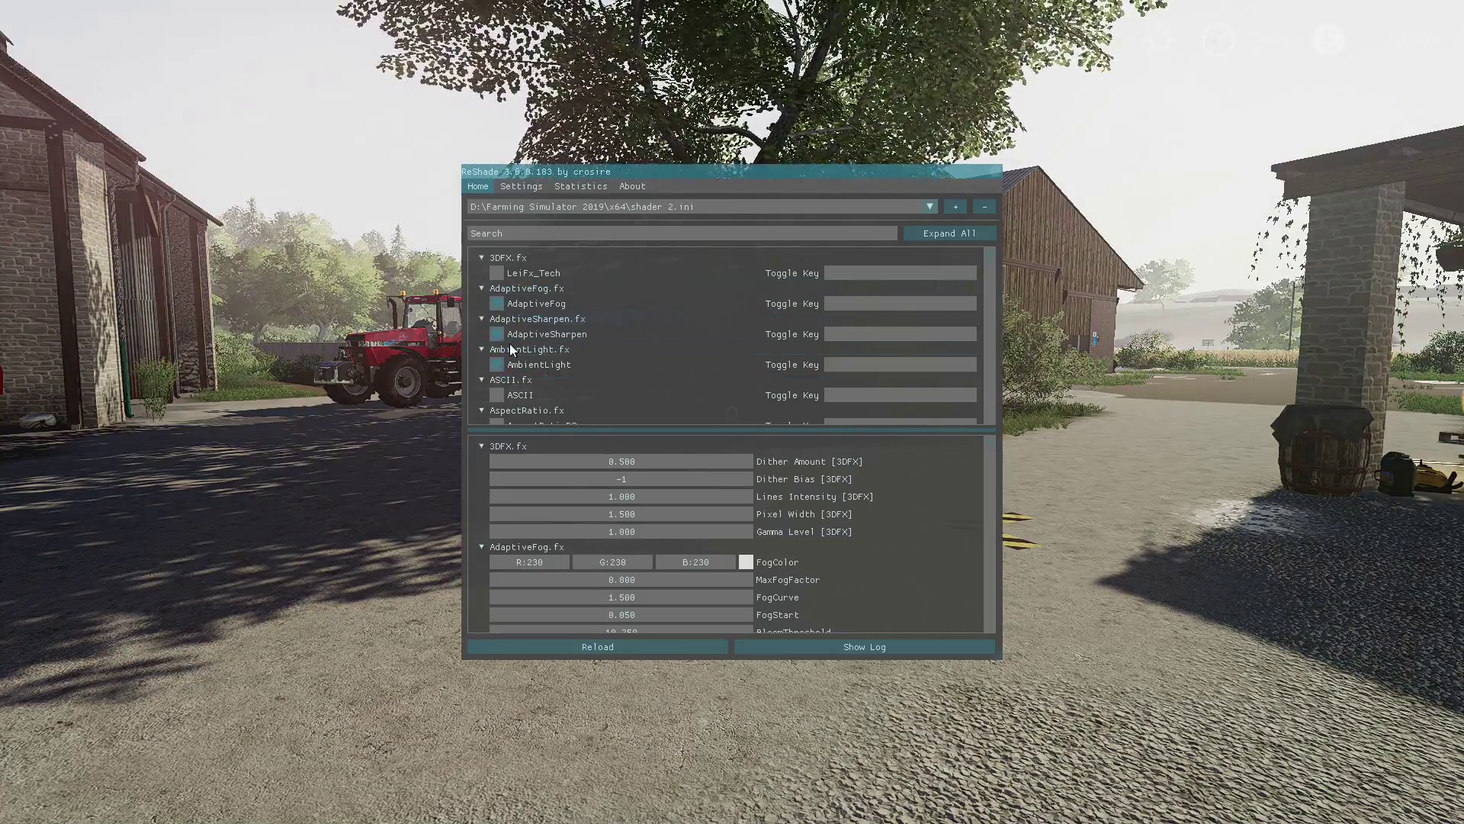
click(501, 335)
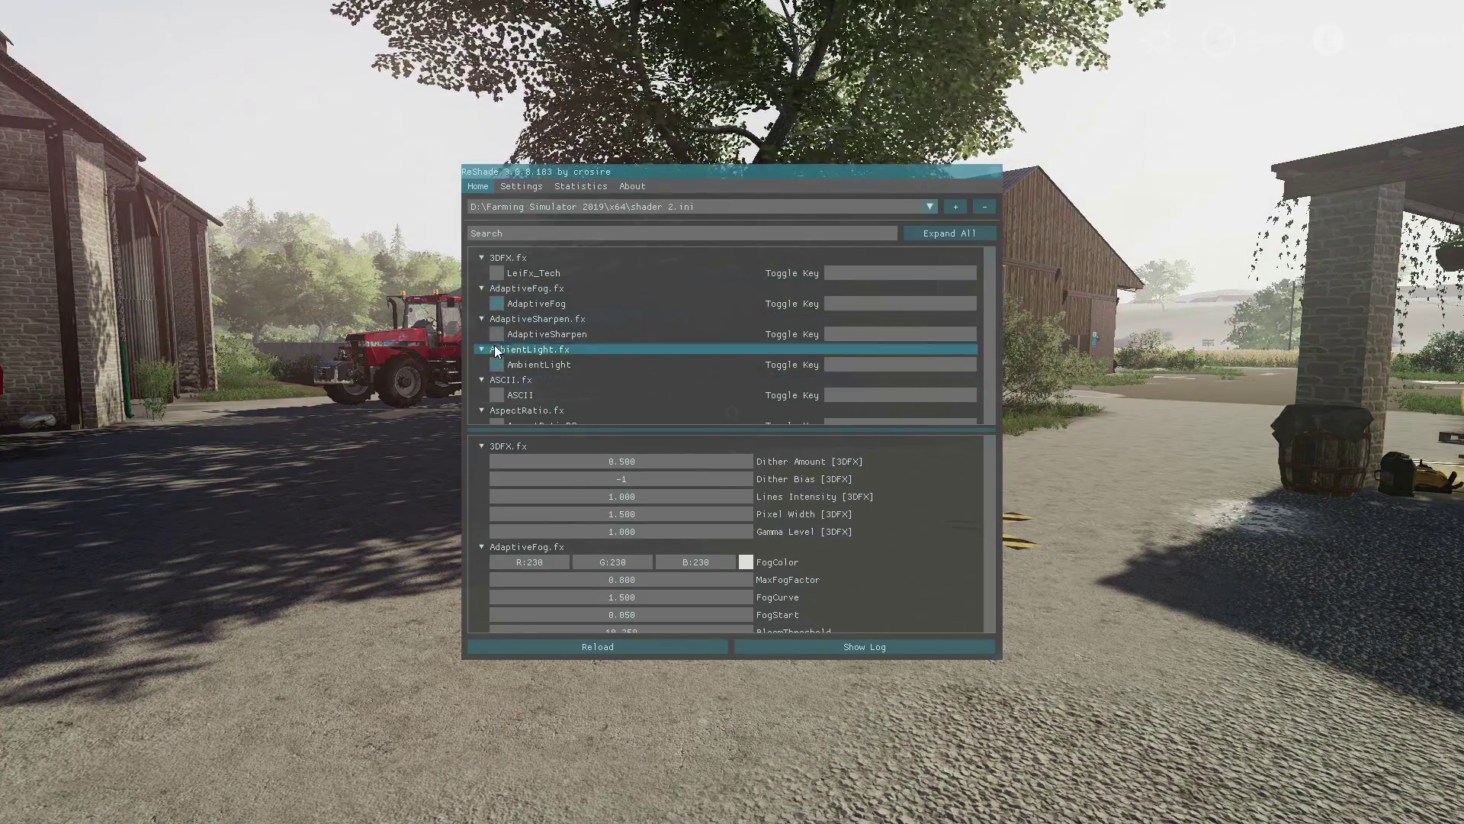
click(499, 360)
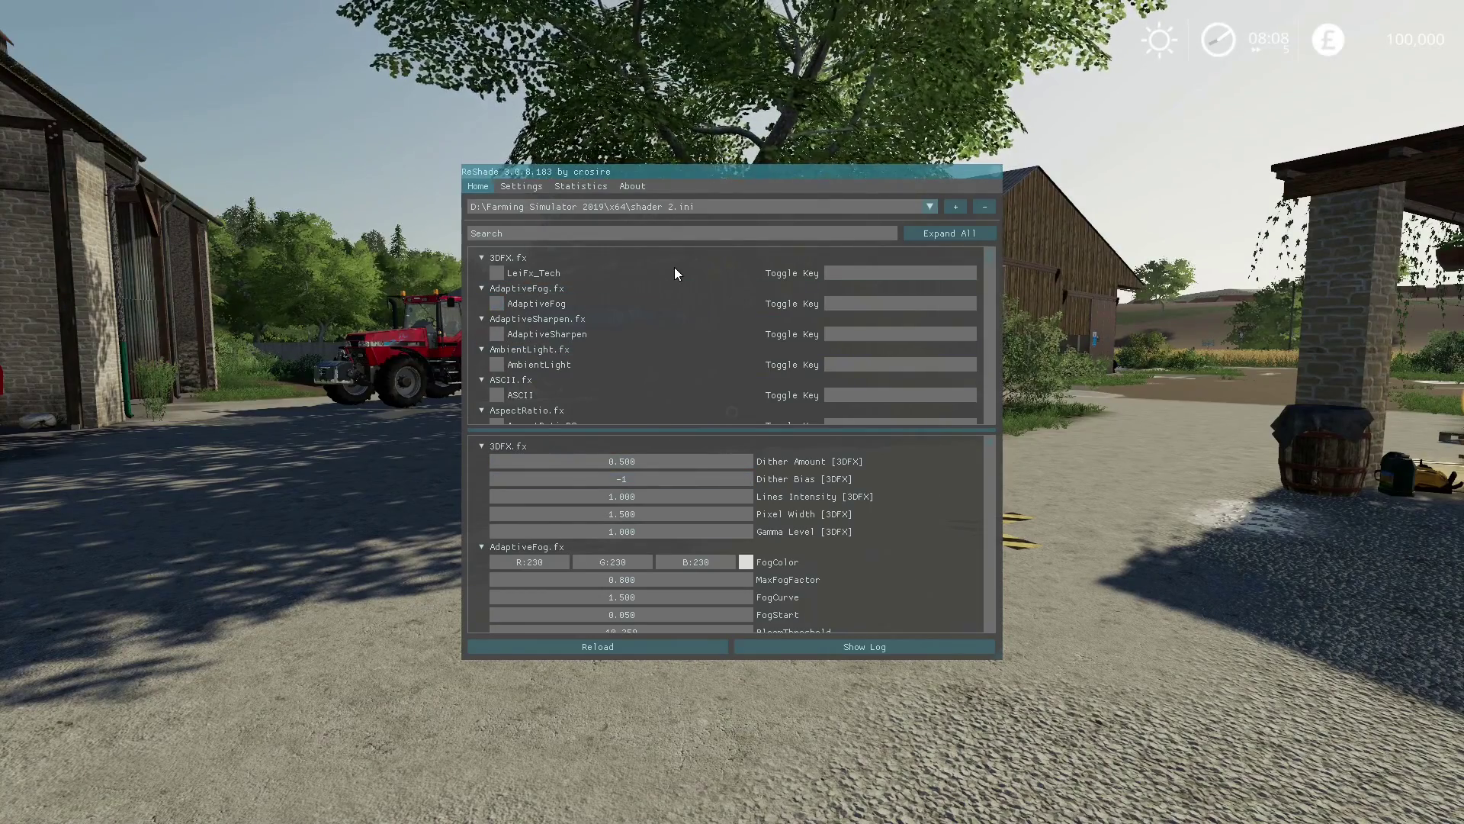
Try AdaptiveSharpen and ASCII together, then switch both back off.
scroll(564, 347, down, 5)
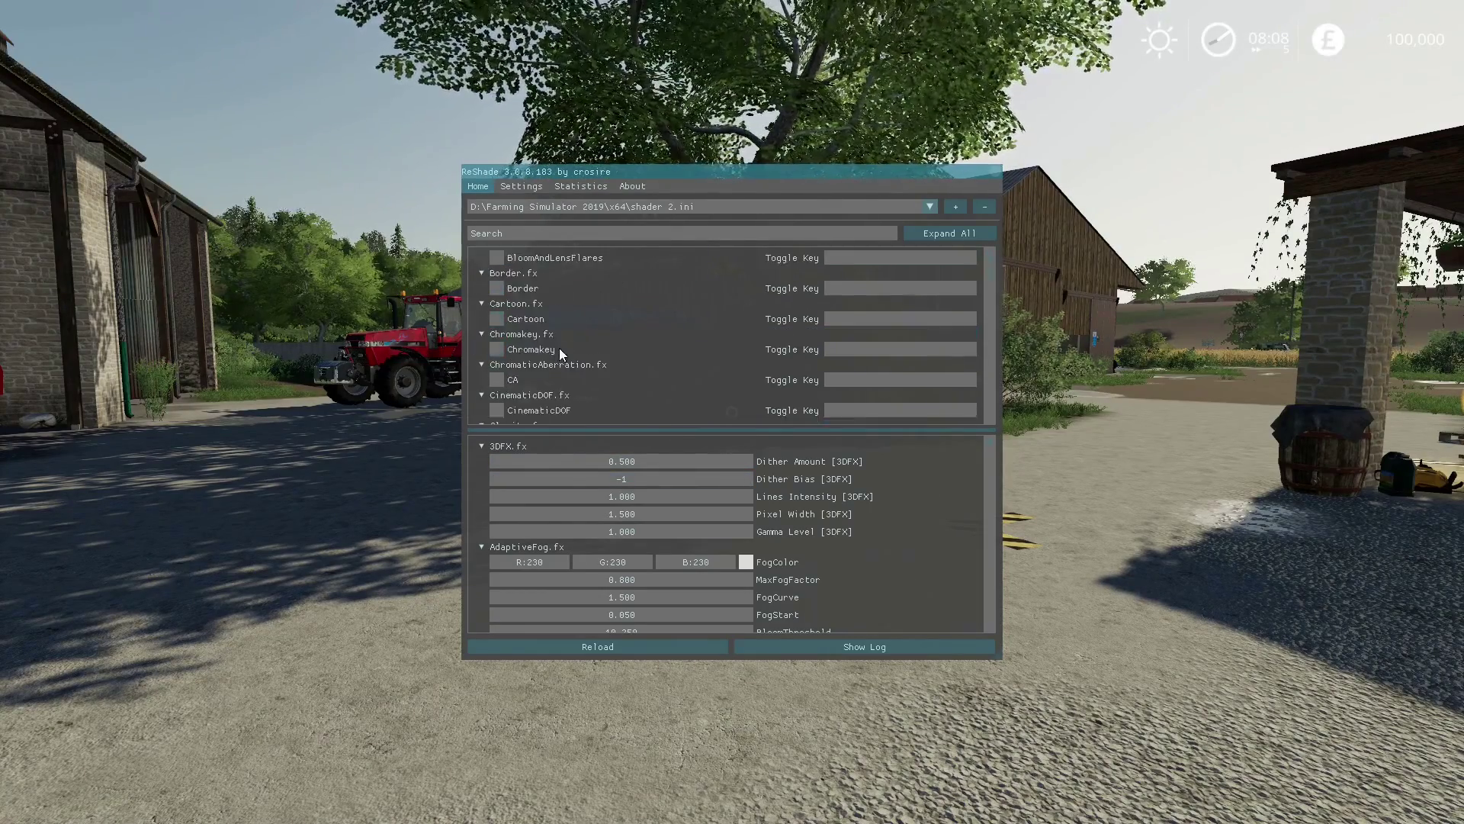
scroll(604, 350, down, 15)
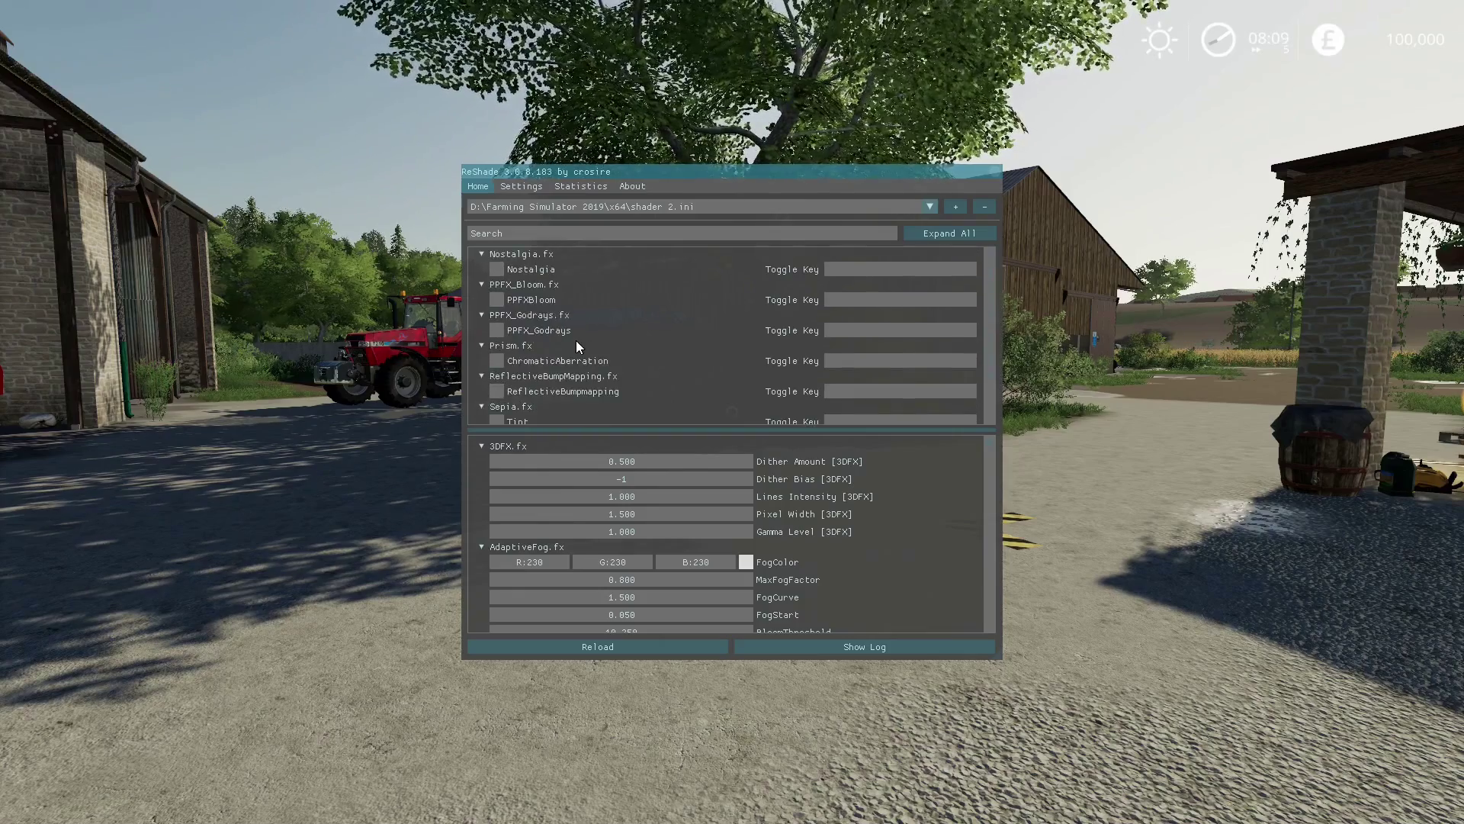
scroll(554, 333, up, 17)
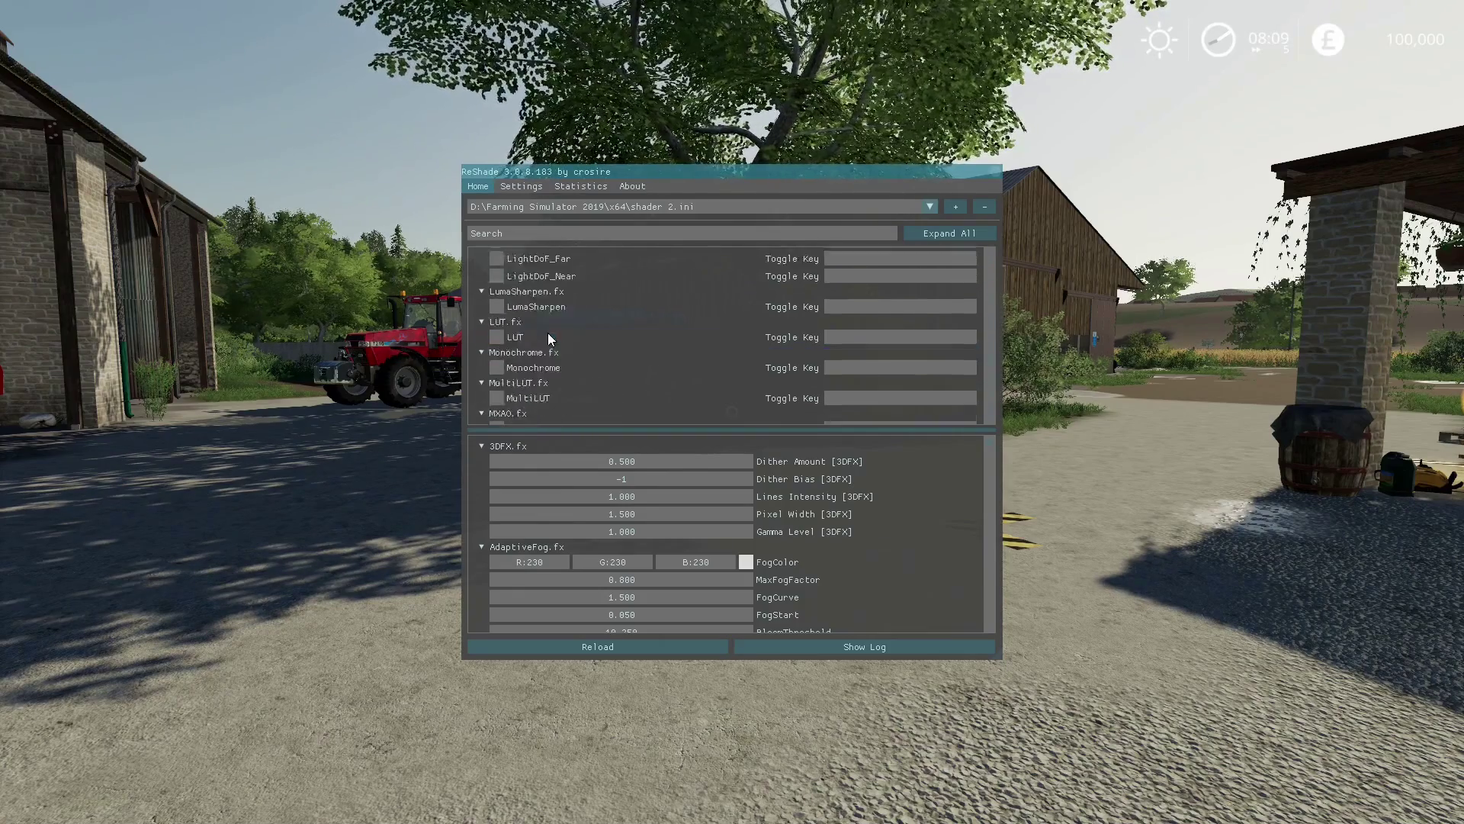
scroll(548, 332, up, 5)
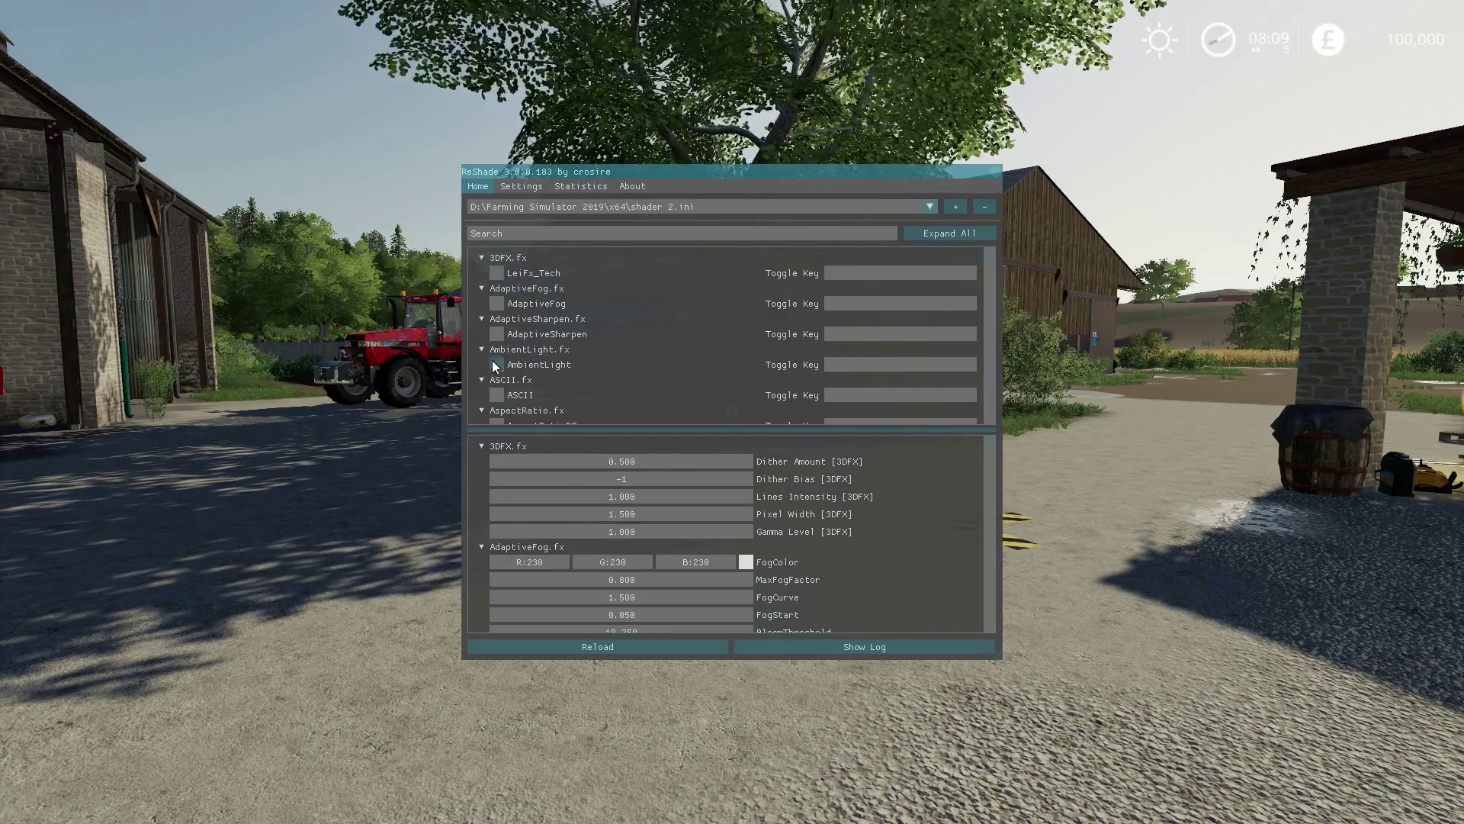
scroll(491, 360, down, 4)
scroll(507, 360, up, 5)
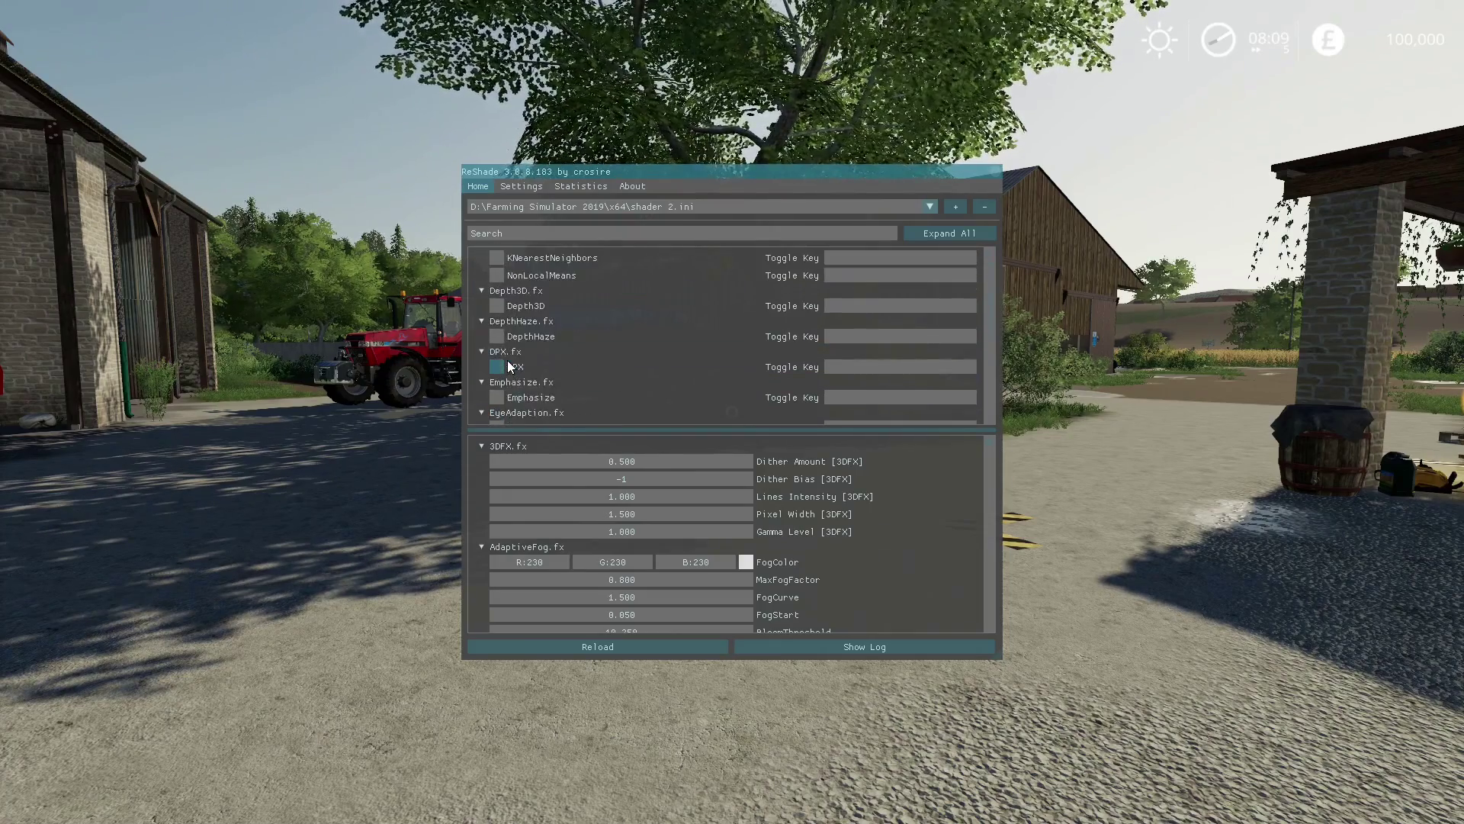
click(496, 334)
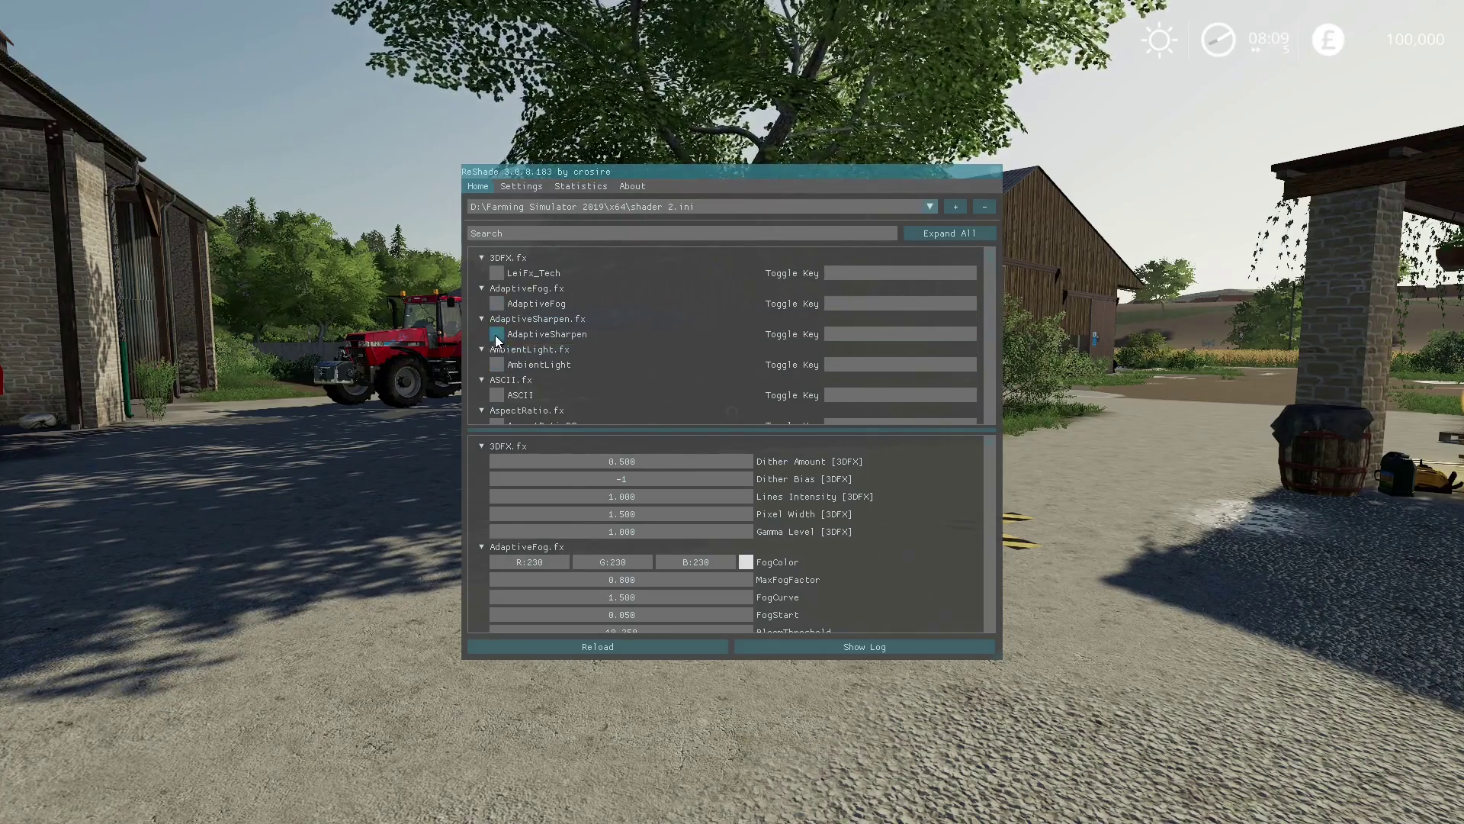
click(498, 395)
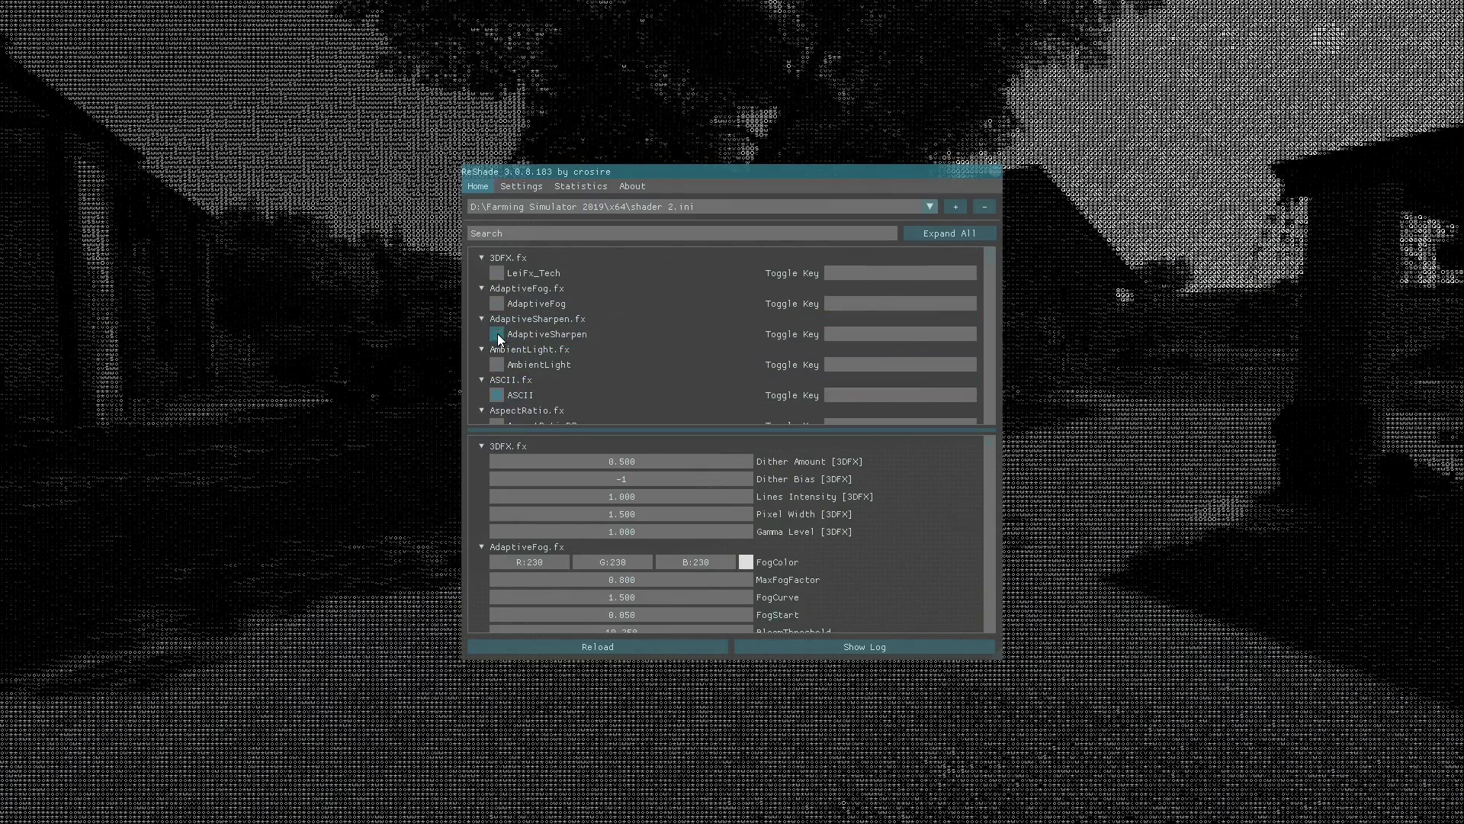
click(500, 334)
click(497, 395)
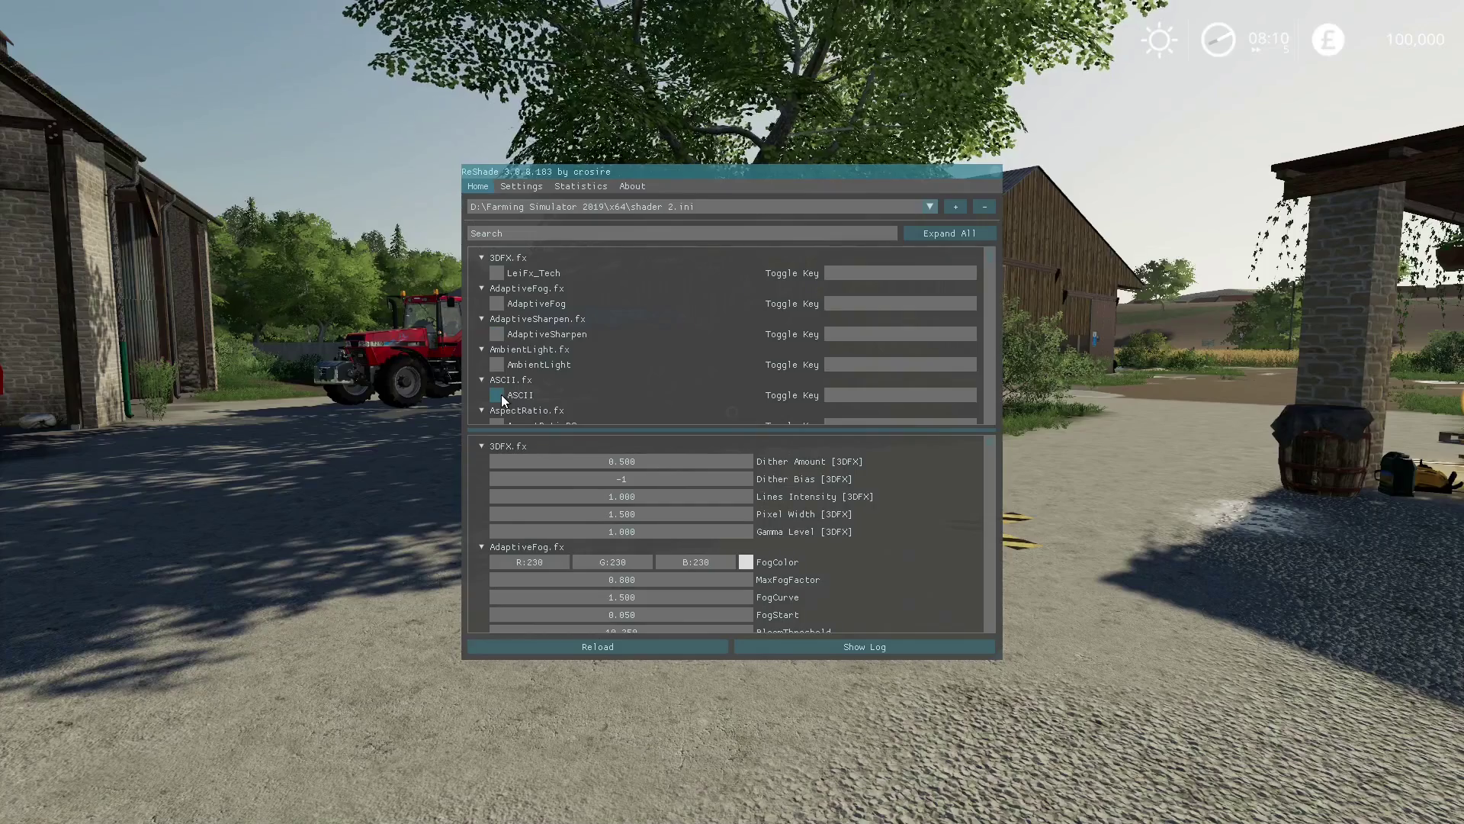
Enable BloomAndLensFlares and Chromakey, then hide the overlay to view the game.
scroll(501, 381, down, 3)
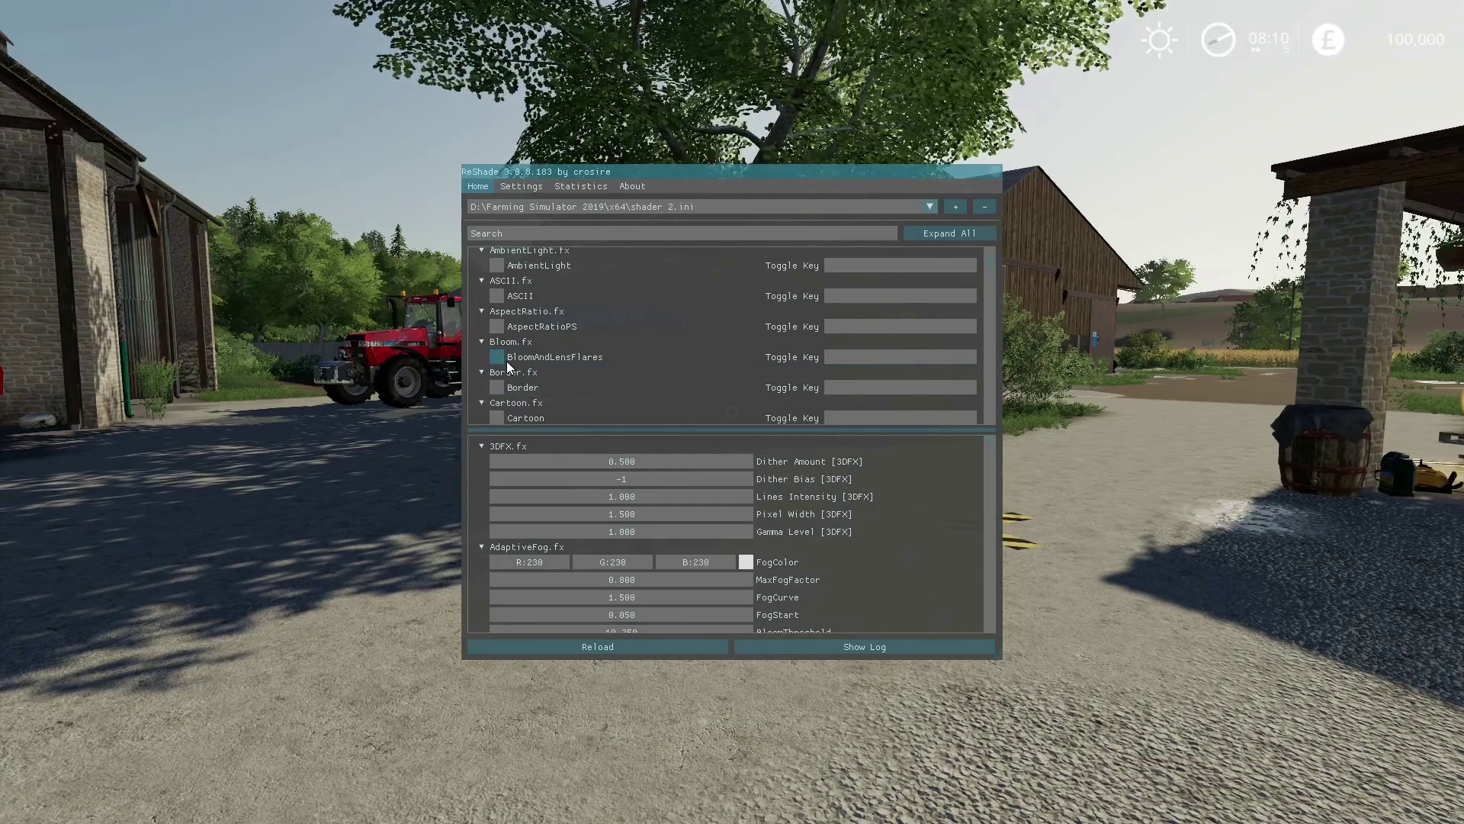
click(500, 359)
scroll(519, 360, down, 3)
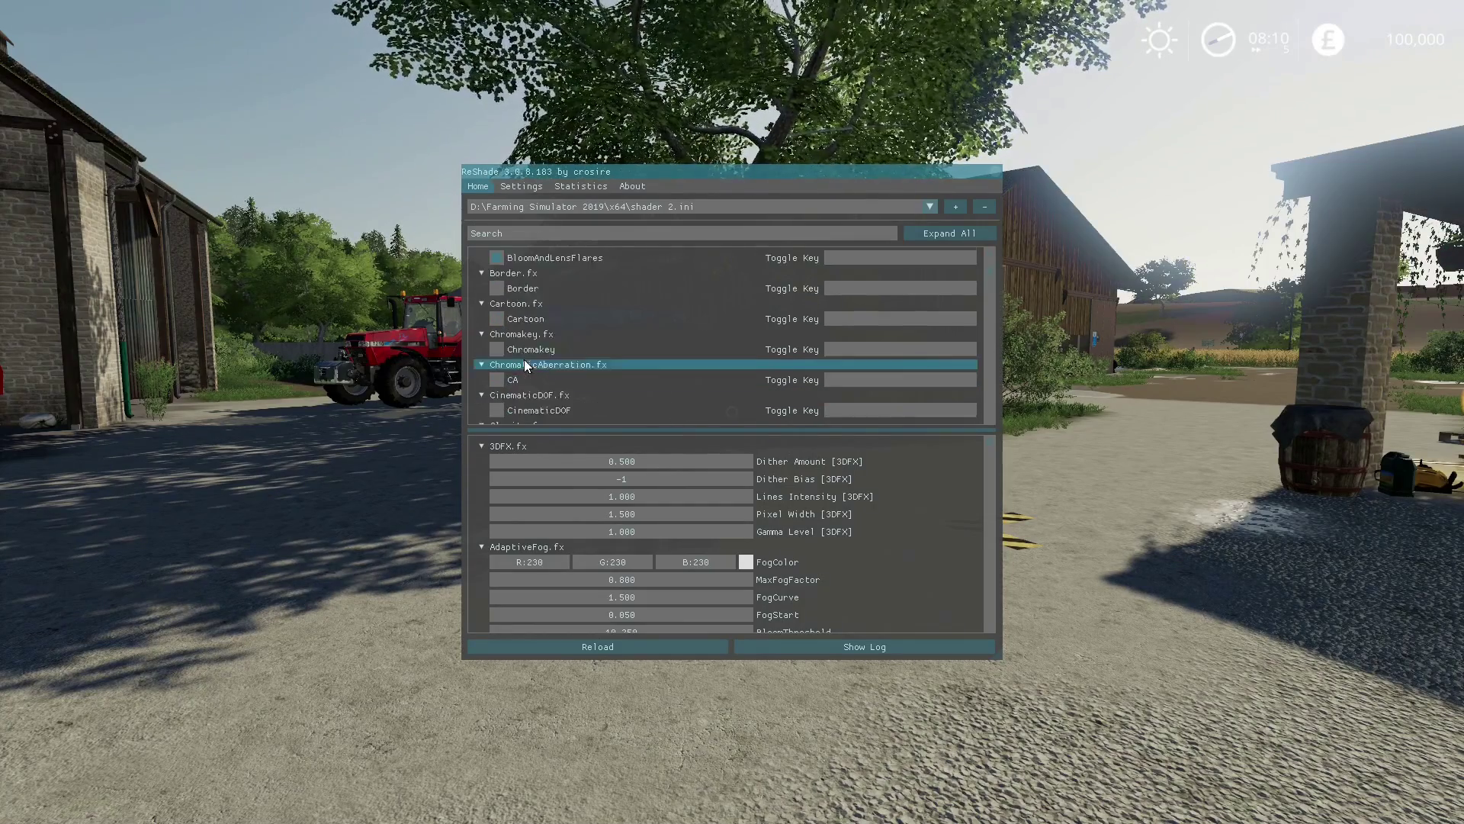
scroll(524, 359, up, 3)
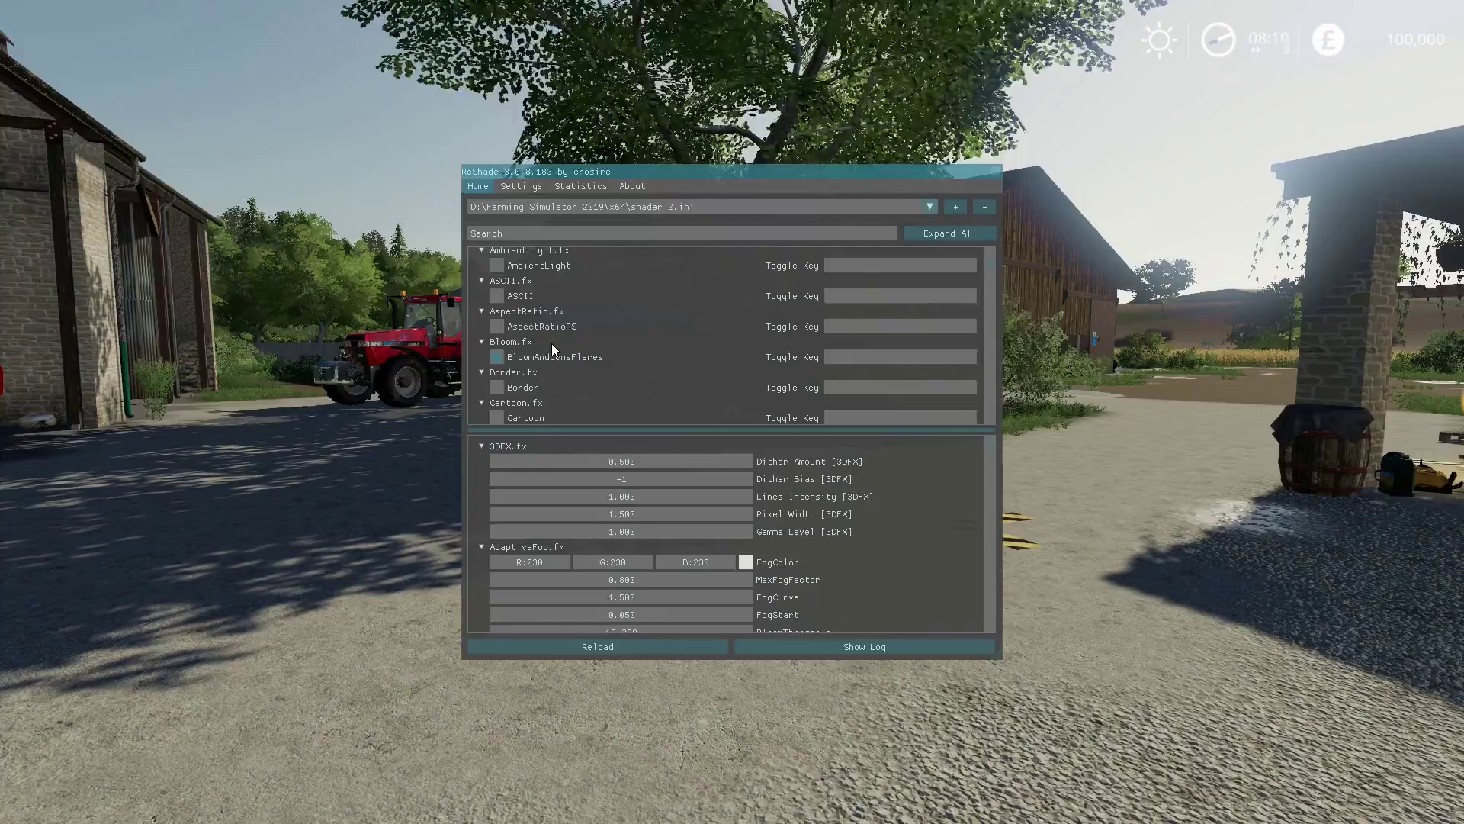
scroll(514, 366, down, 3)
click(511, 380)
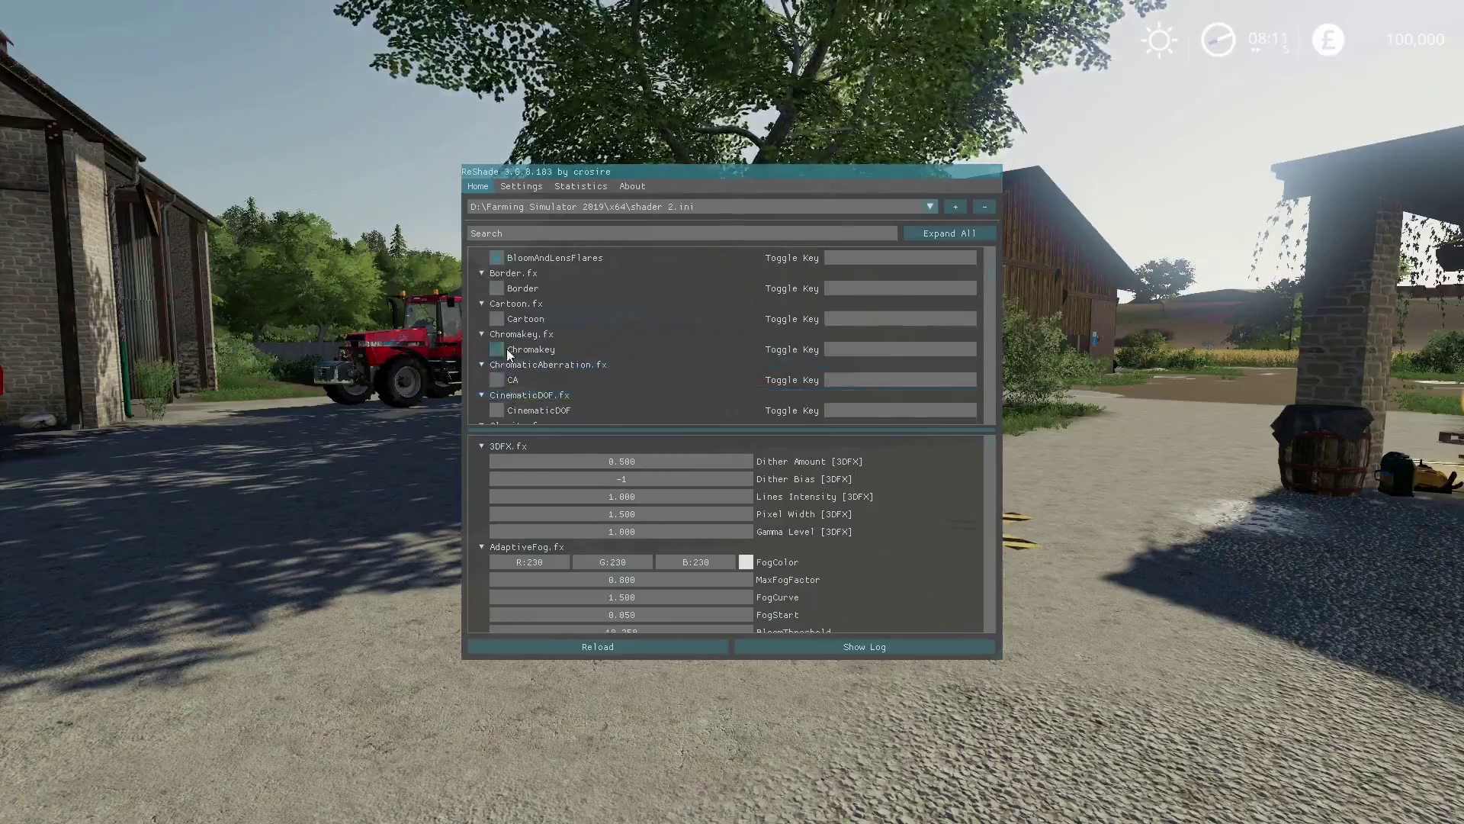
key(Home)
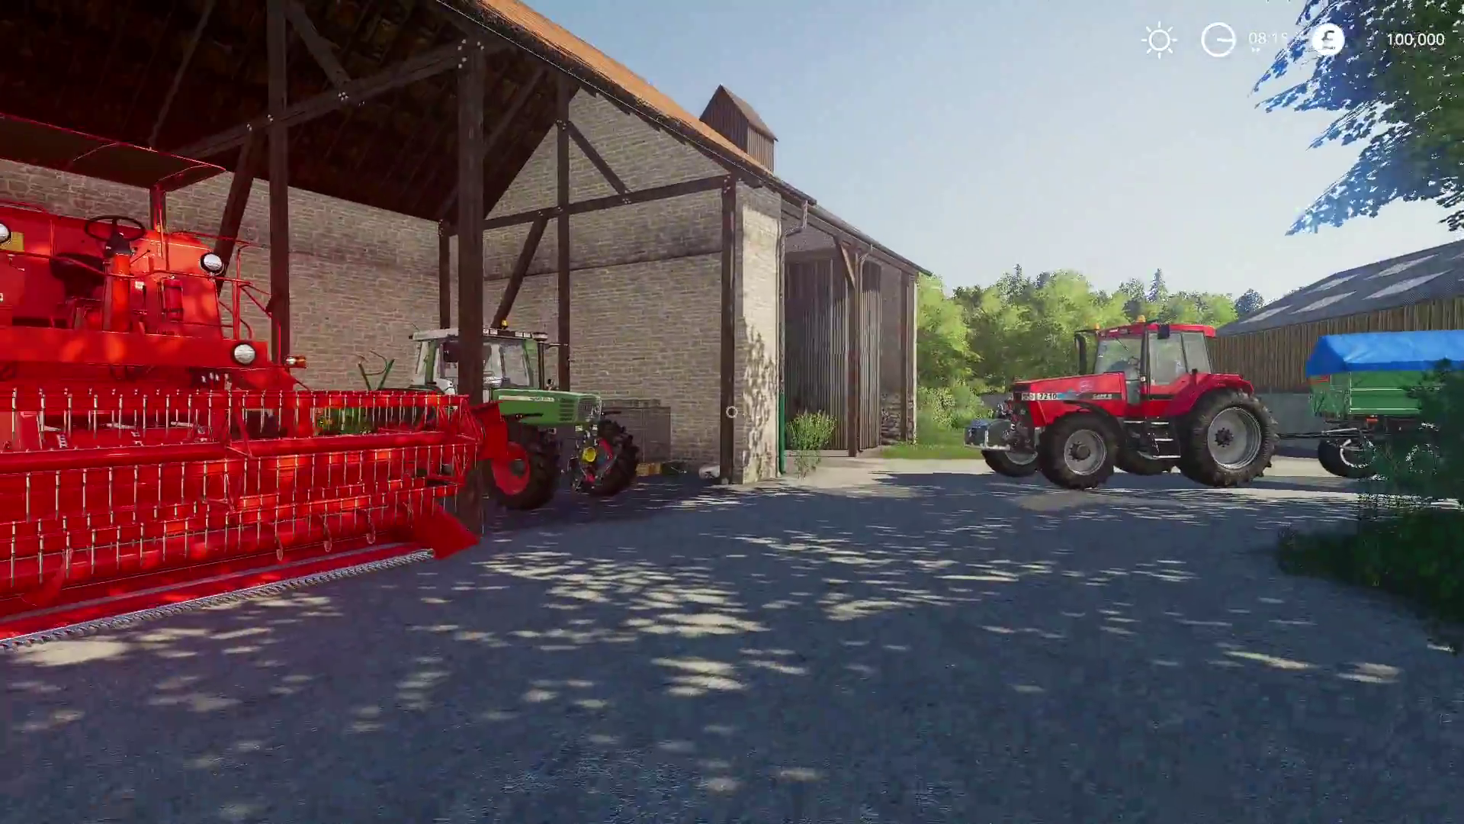
key(w)
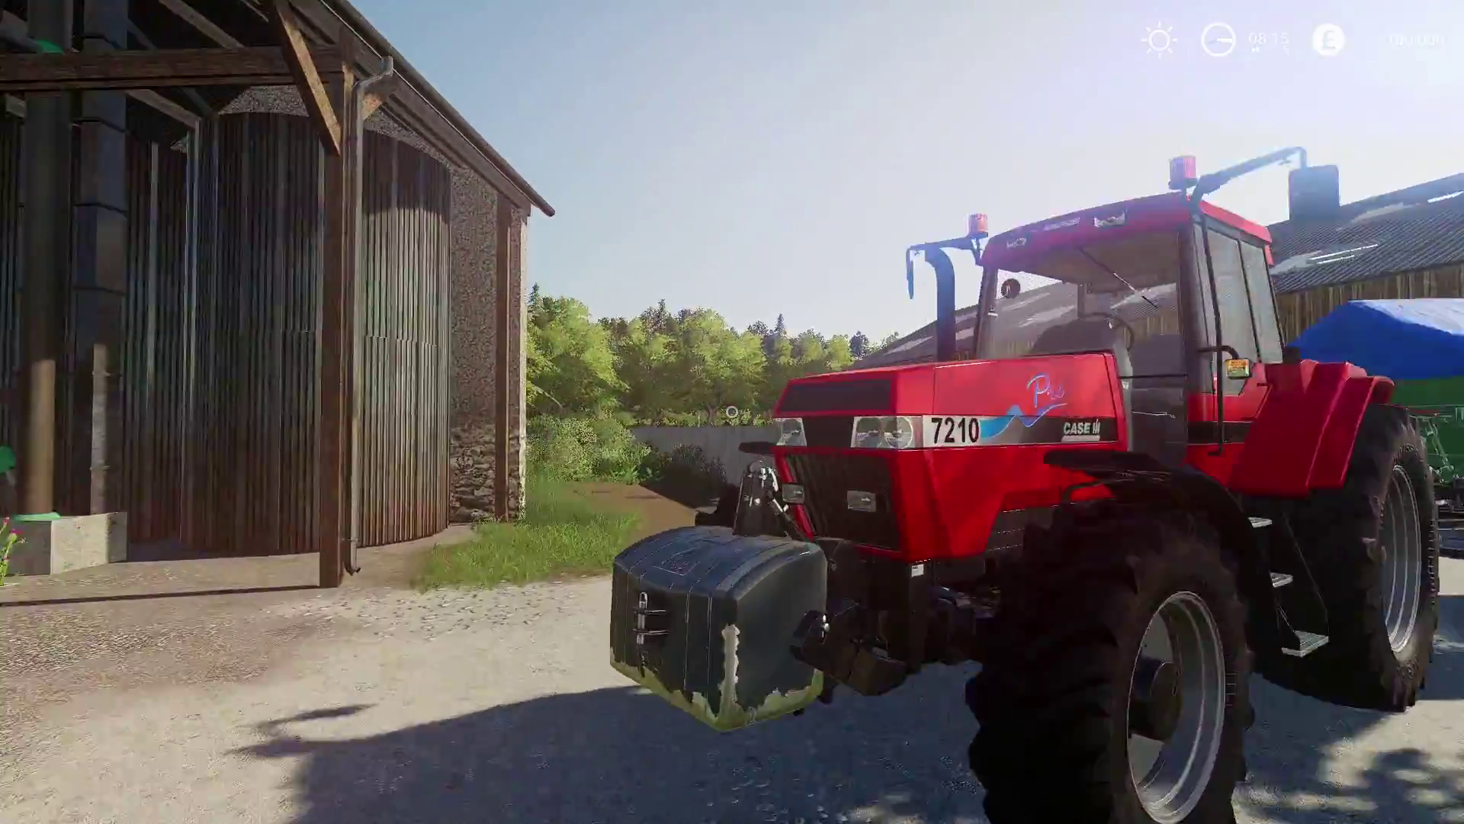
key(w)
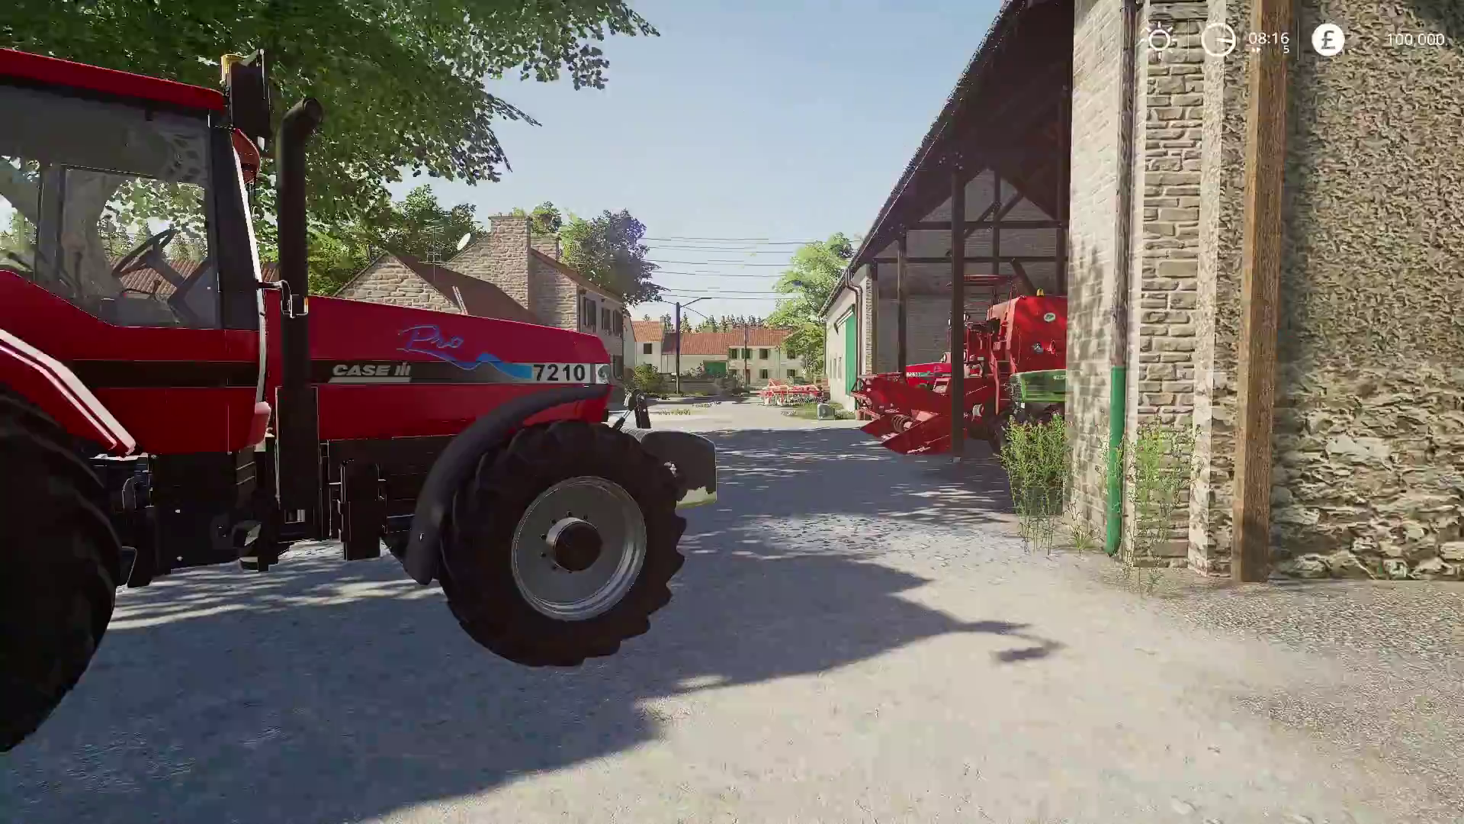
key(w)
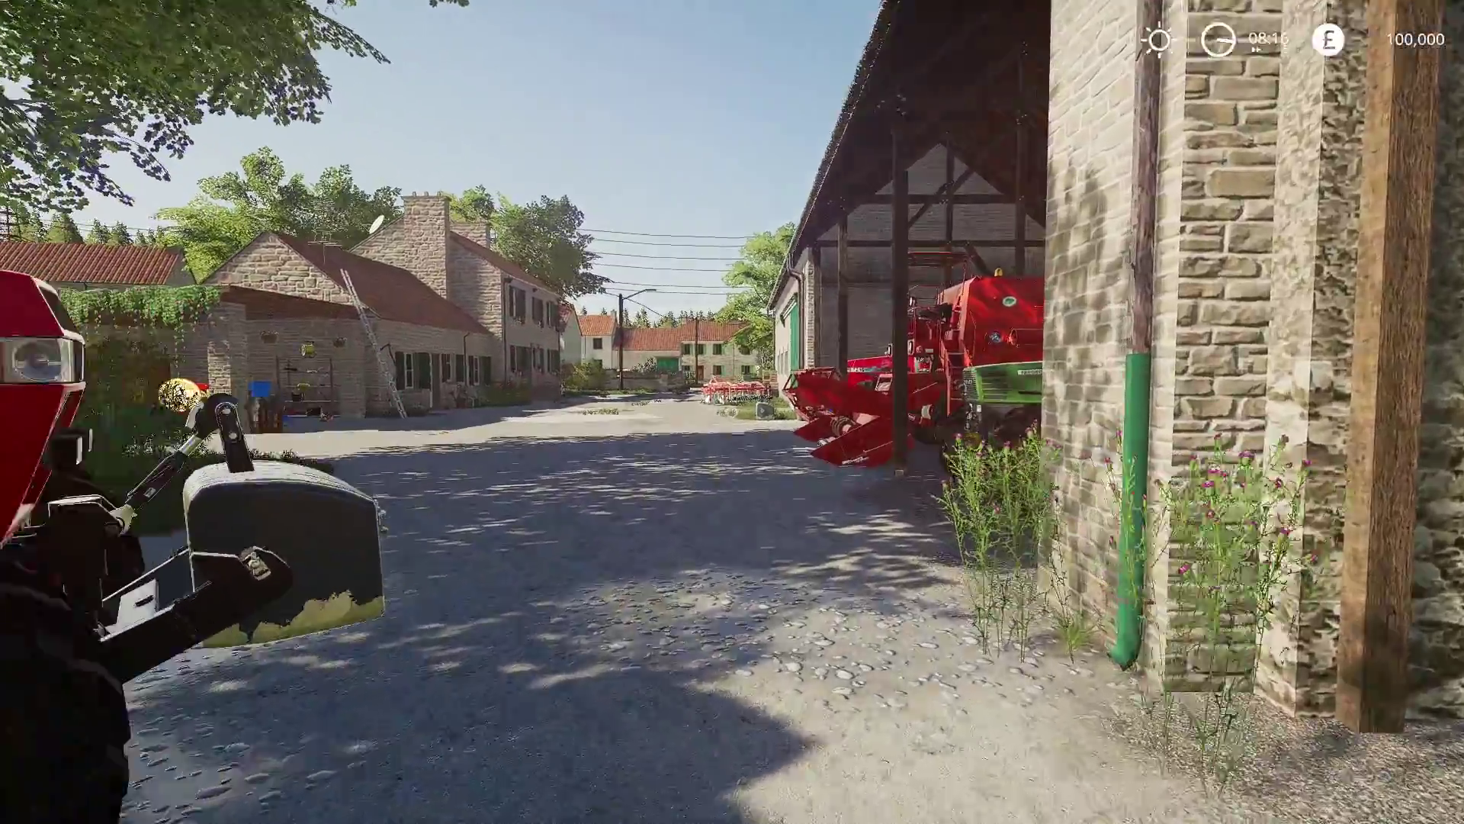
key(w)
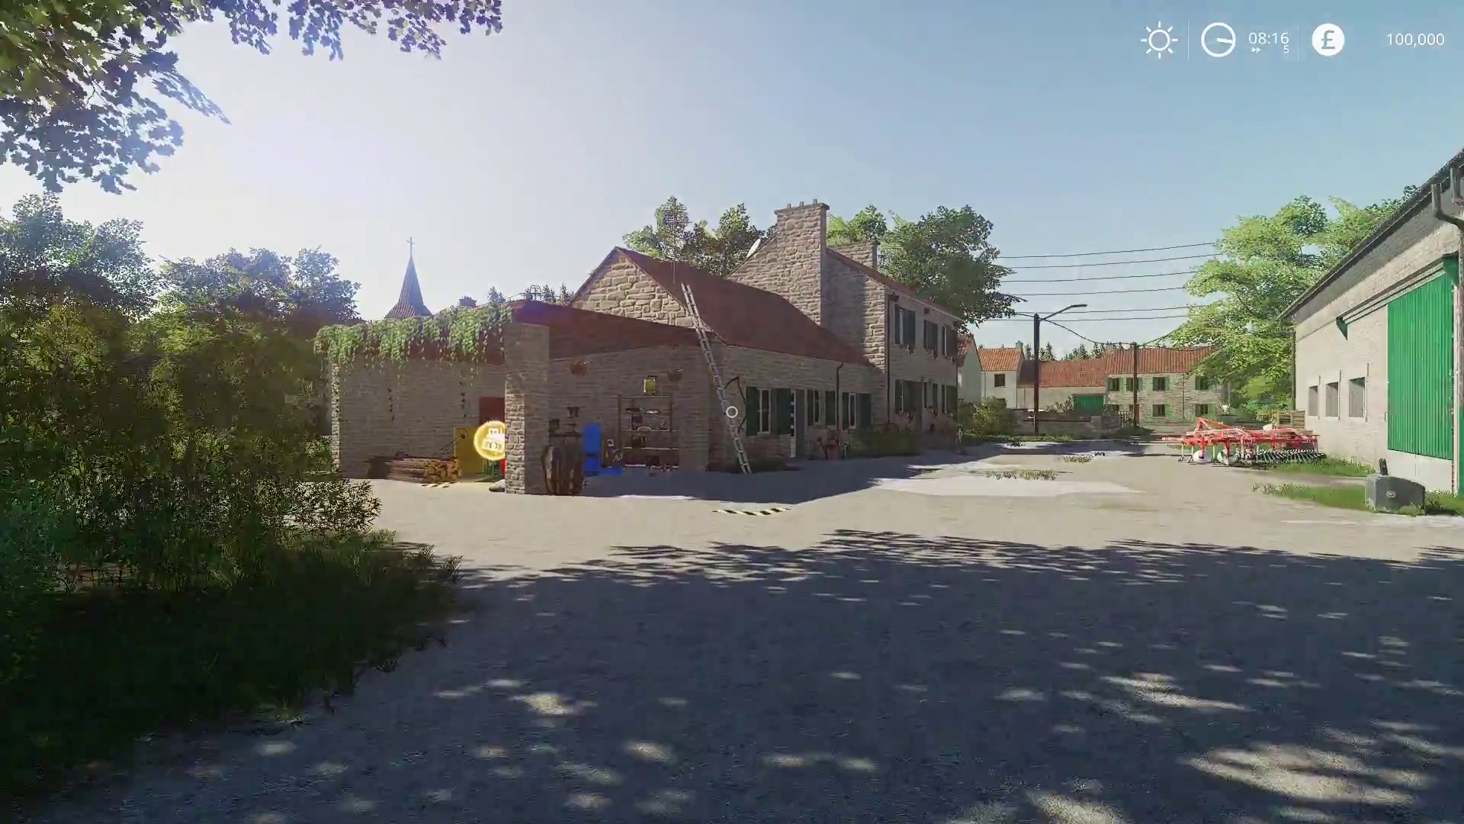
key(w)
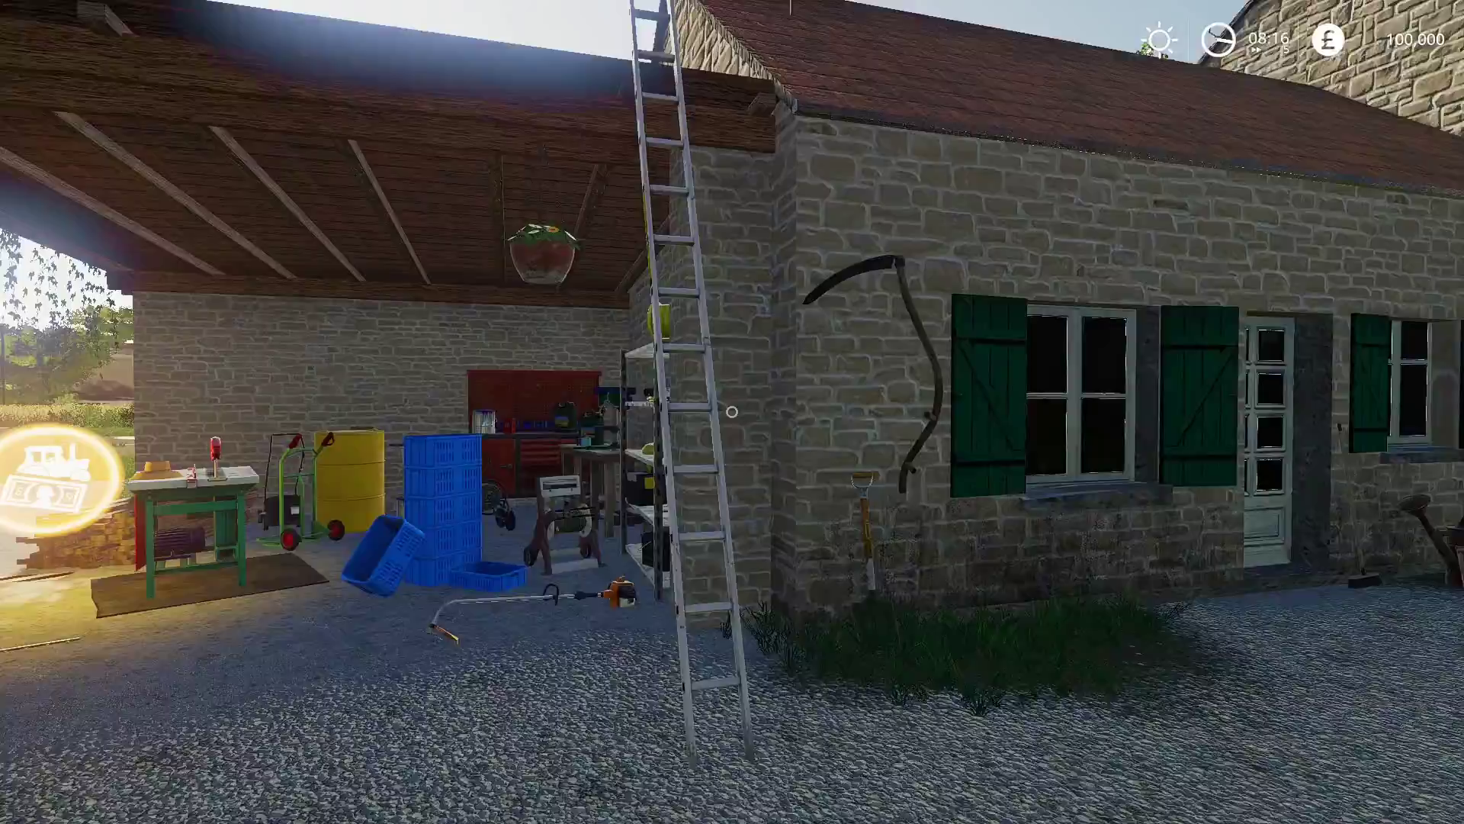
key(w)
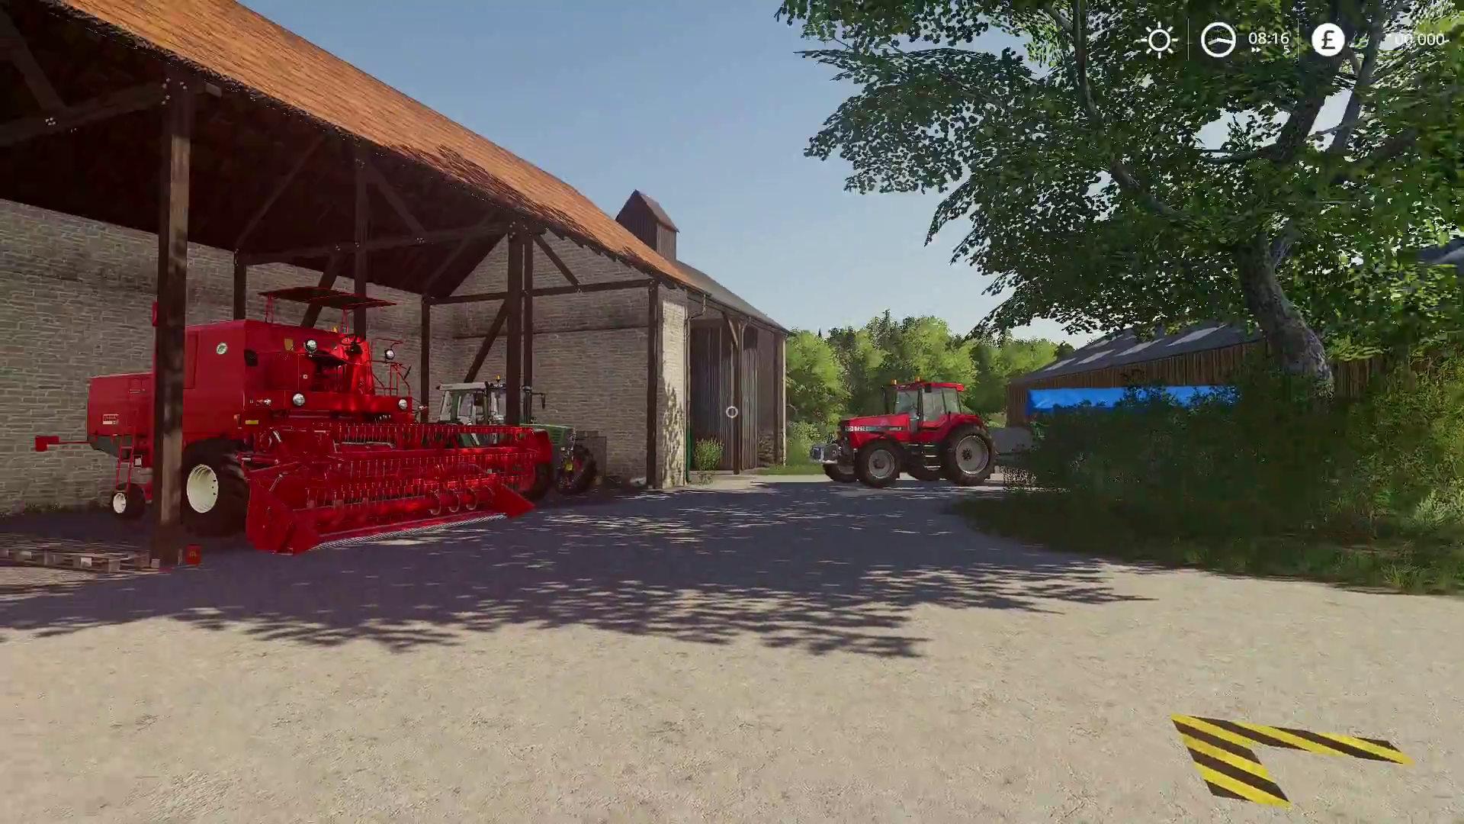
key(w)
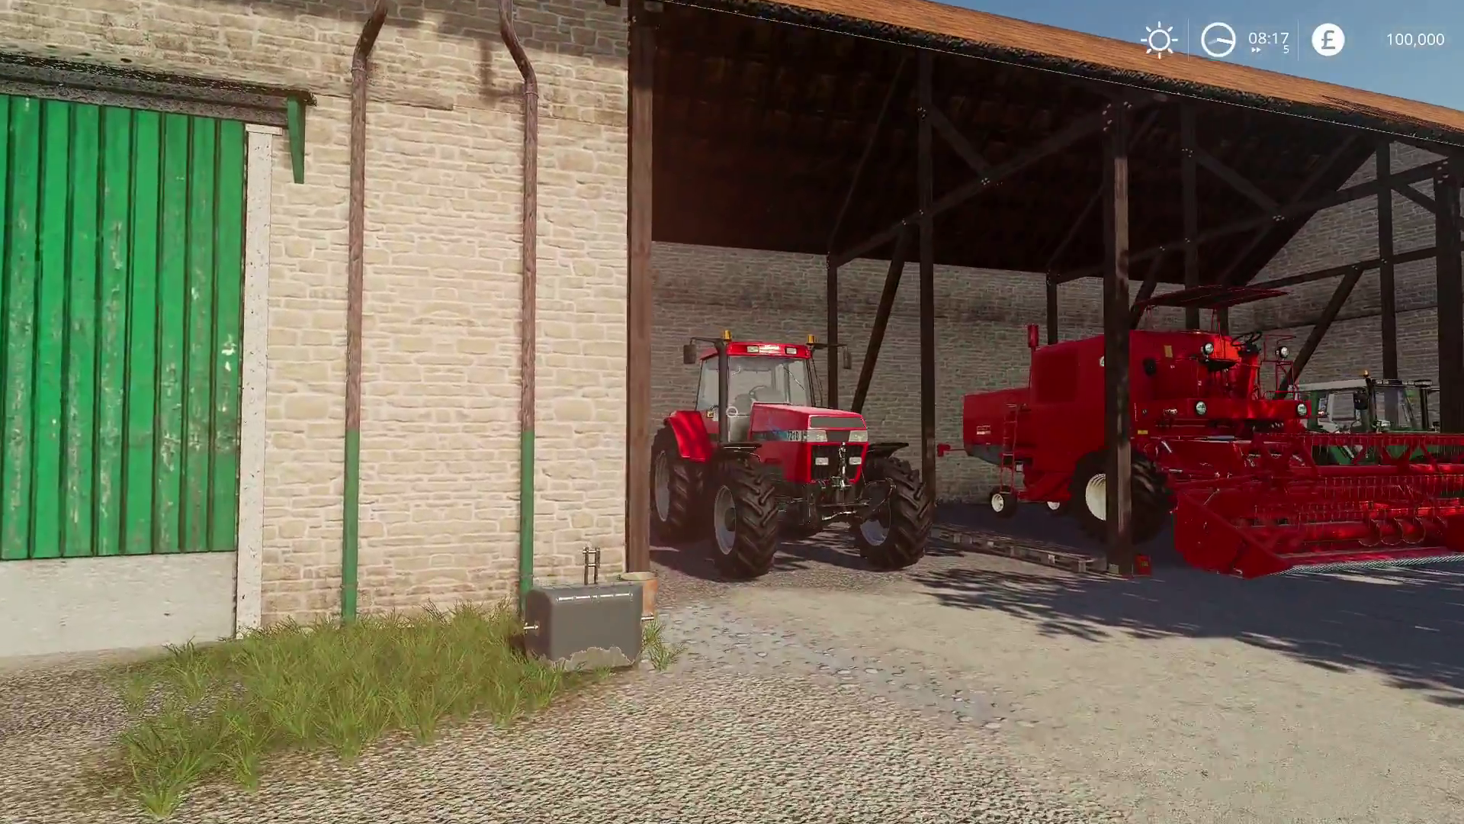
key(w)
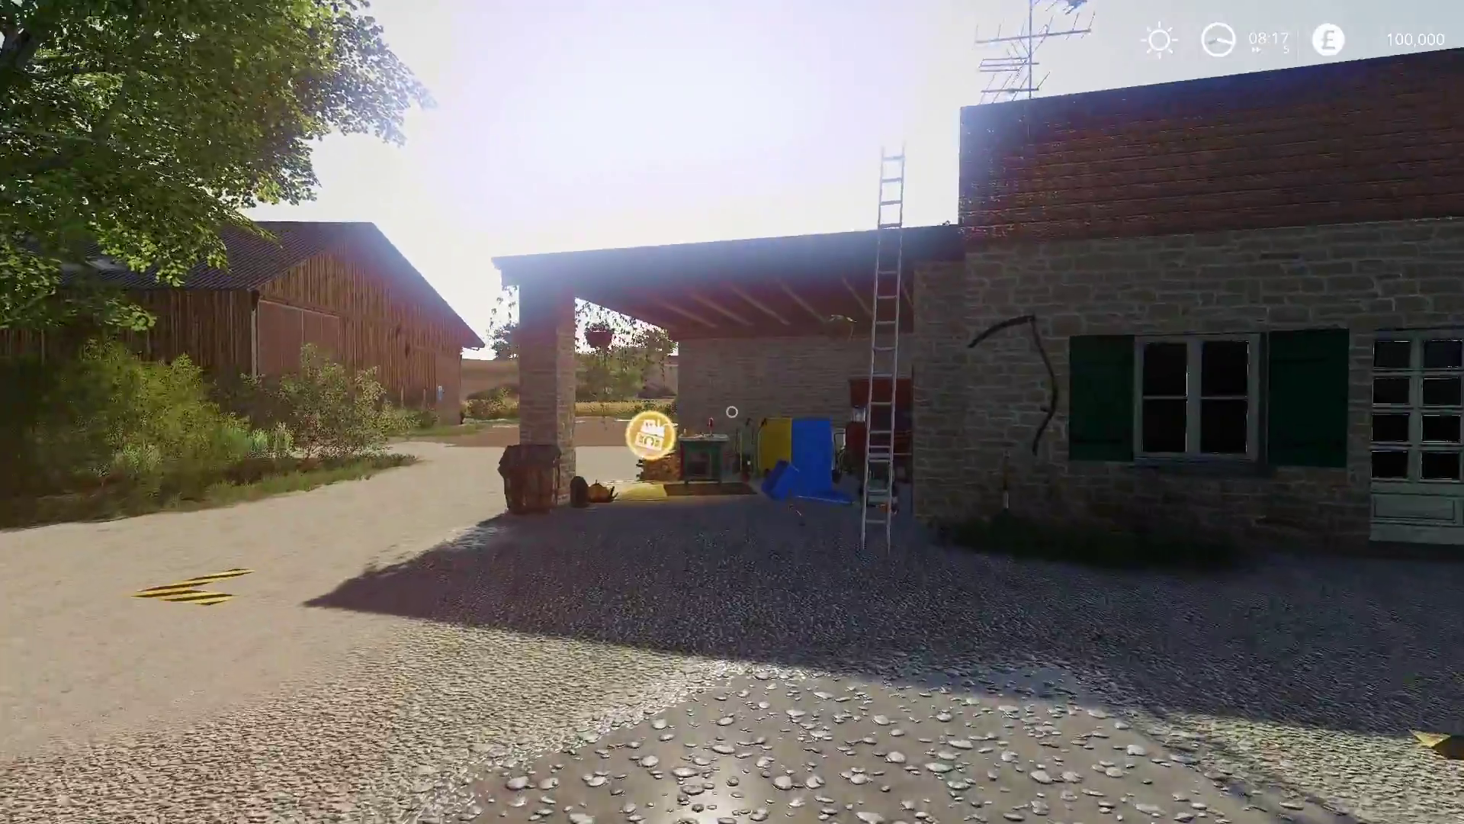
key(w)
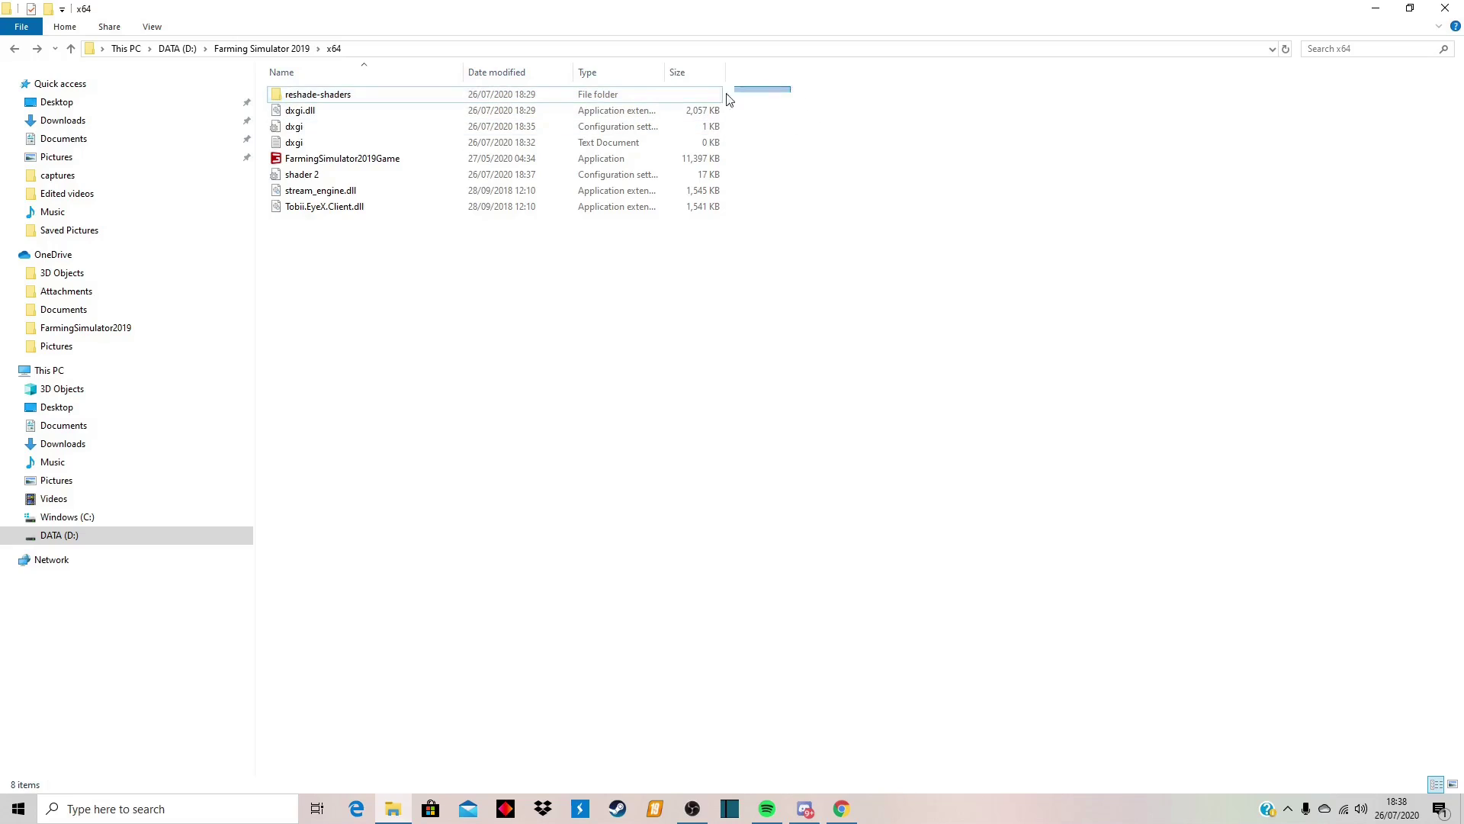
Delete reshade-shaders, the three dxgi files and the shader 2 preset from x64.
drag(728, 100, 456, 145)
right_click(448, 106)
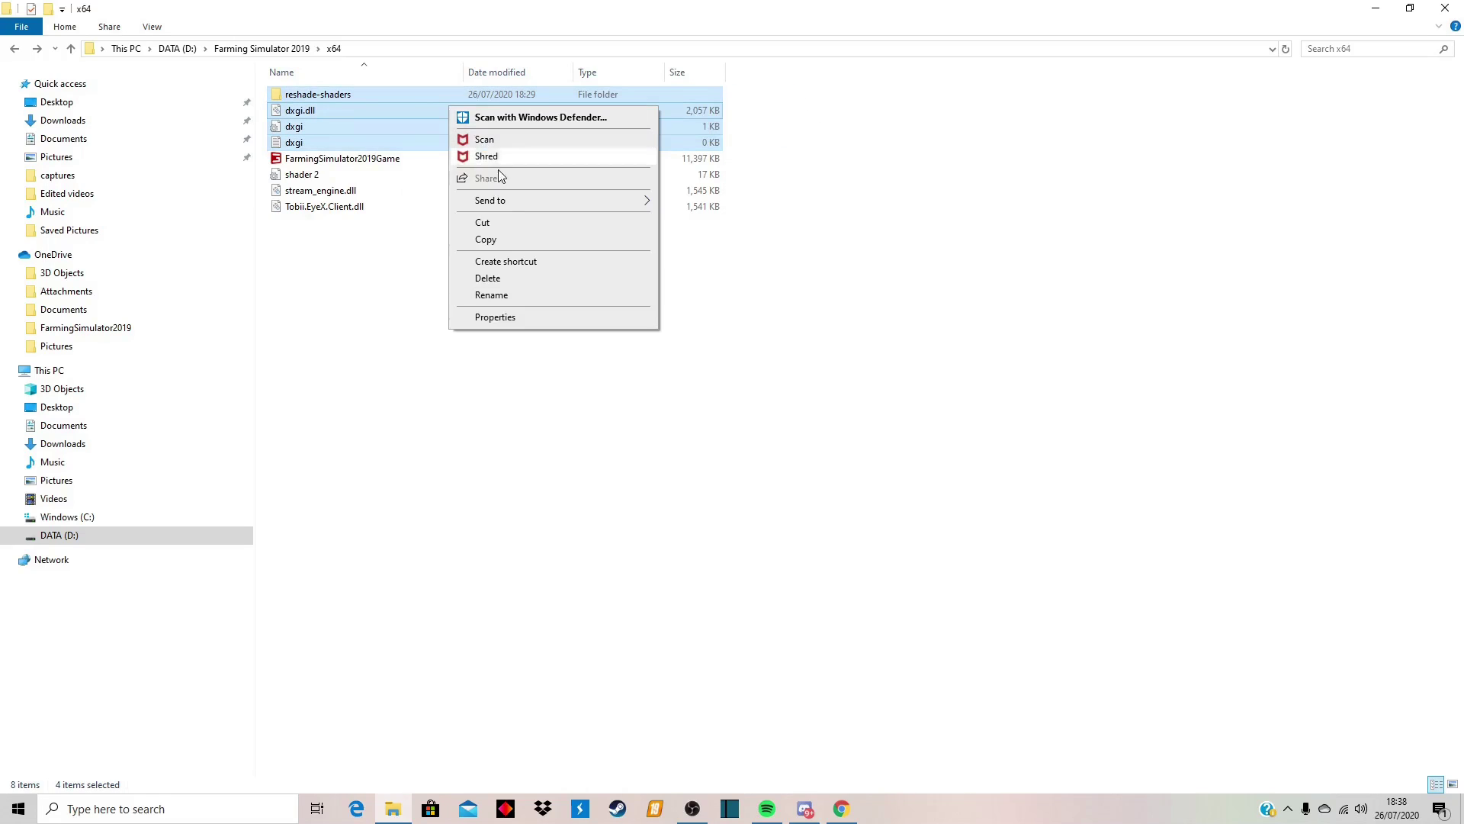
click(488, 278)
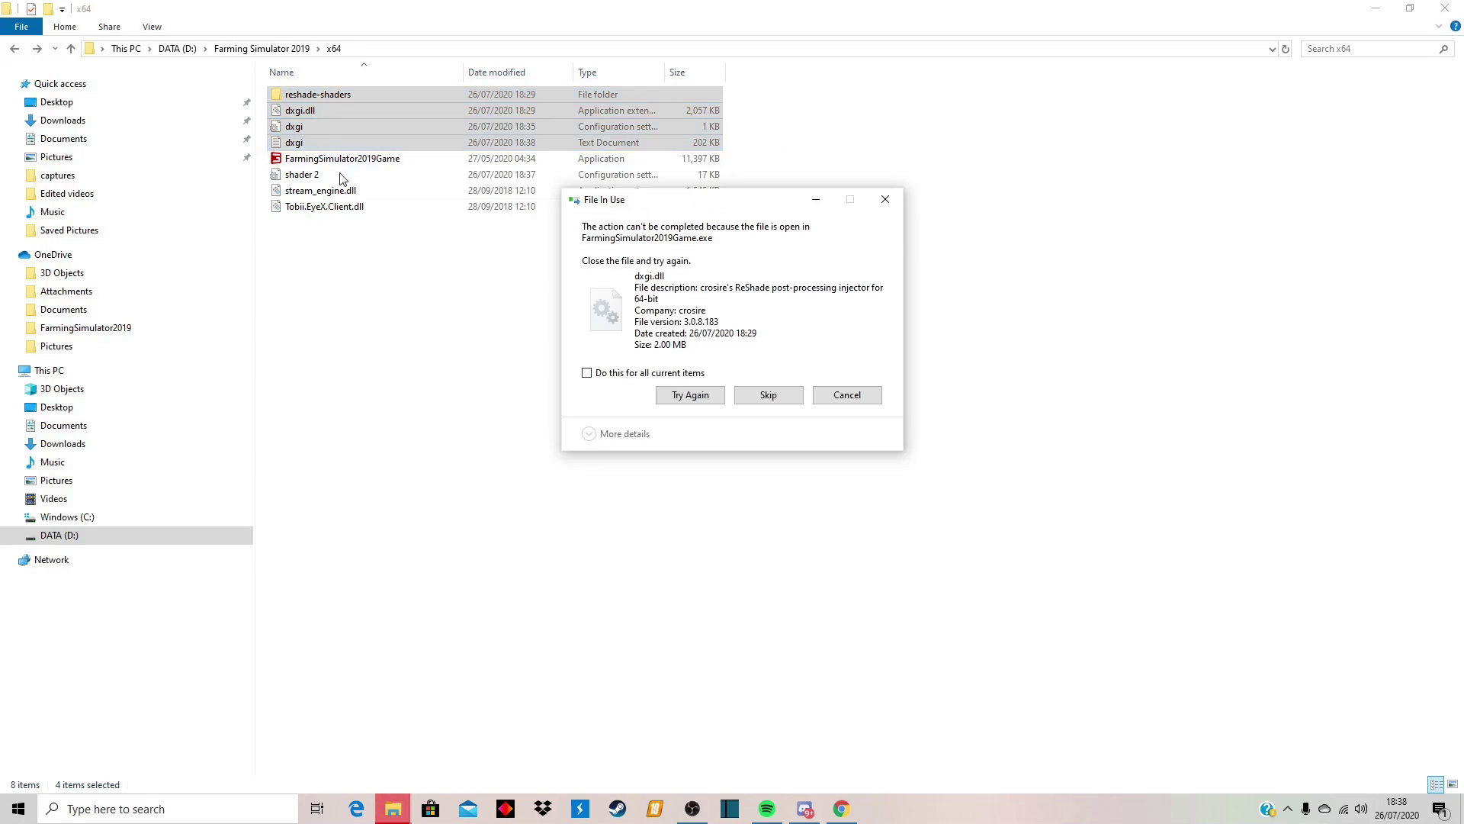
right_click(333, 118)
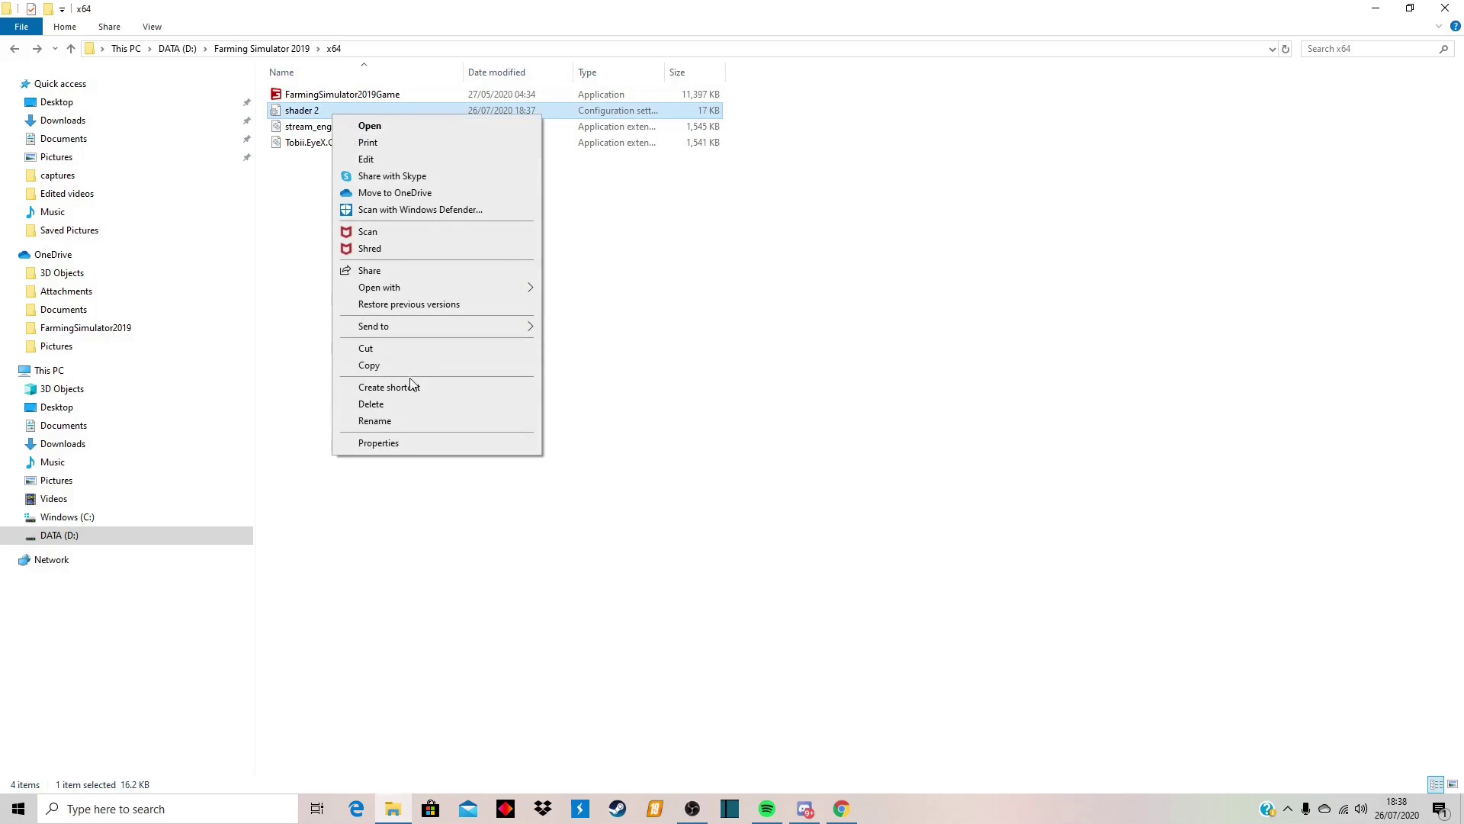
click(398, 406)
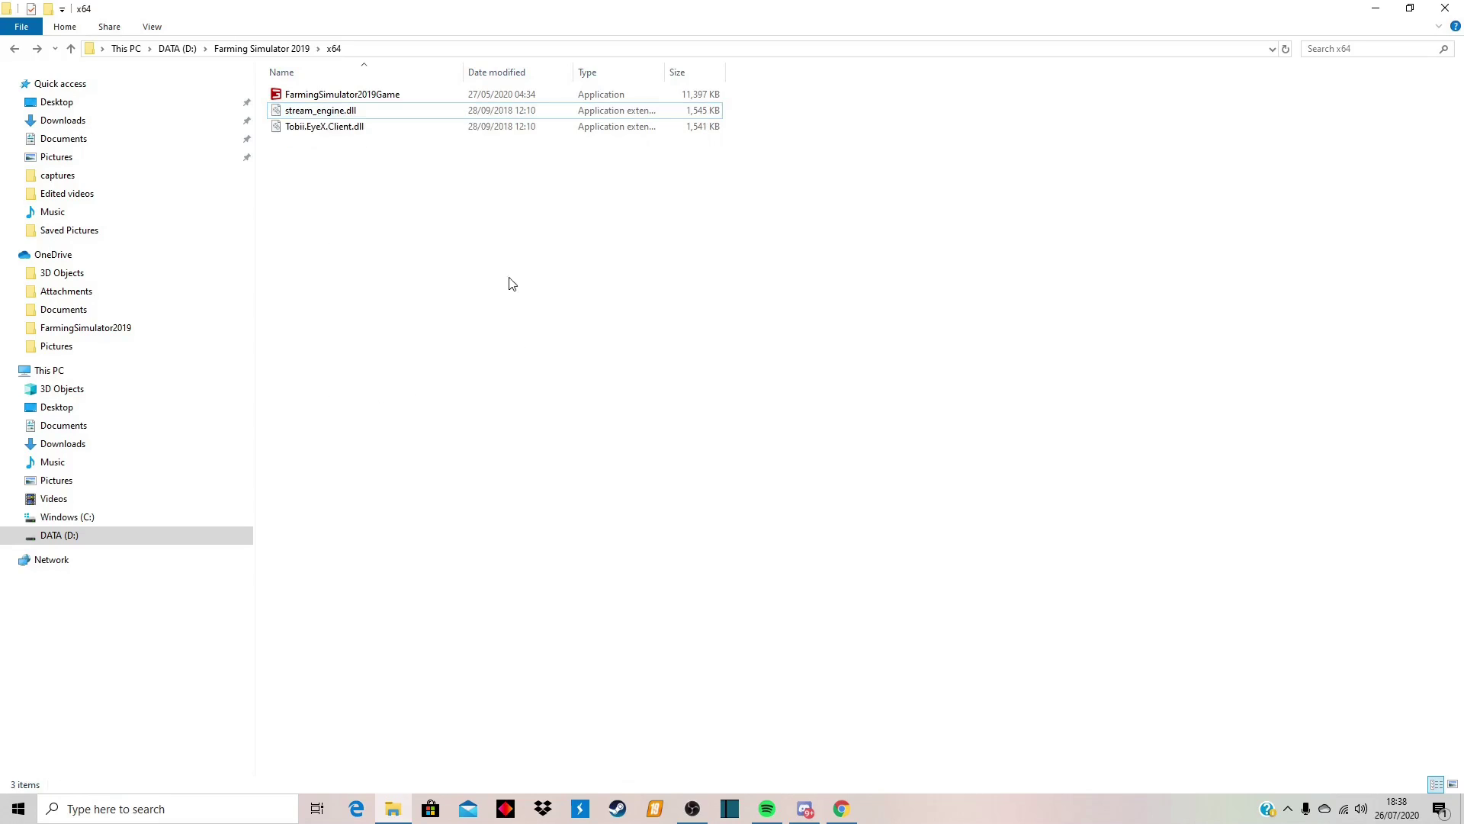